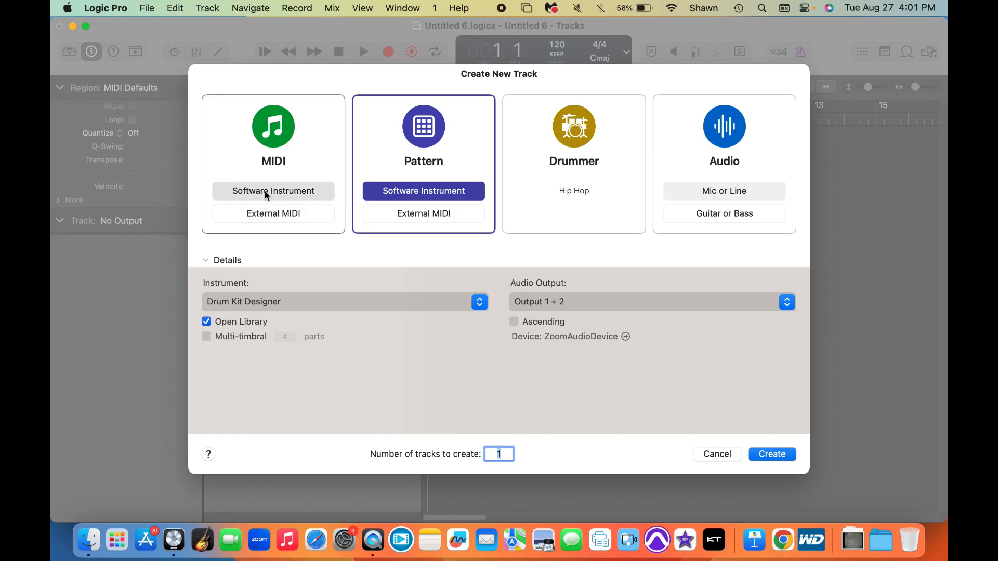
# Step: Create one MIDI software instrument track with Vintage Electric Piano and open its instrument plug-in window
pyautogui.click(266, 196)
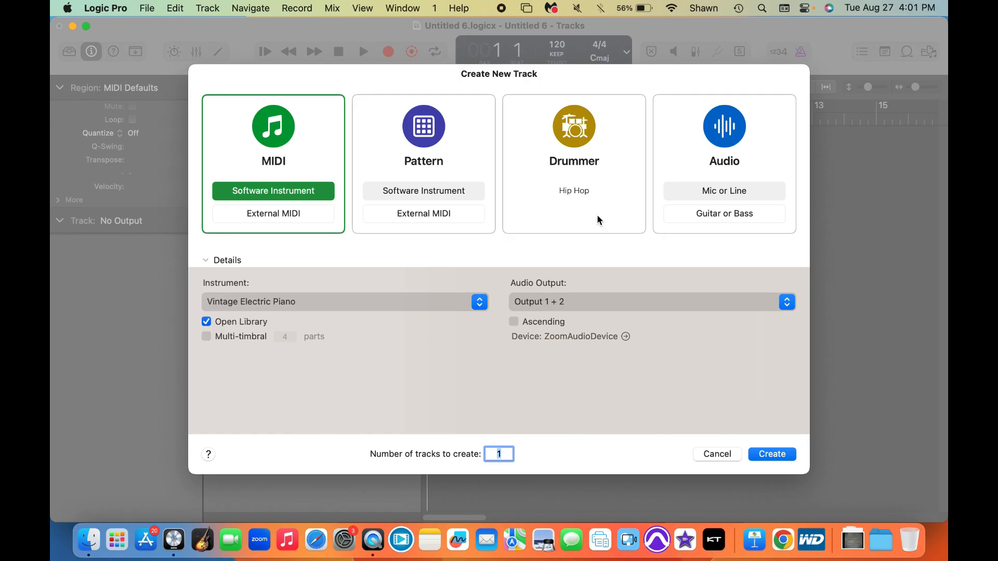
pyautogui.click(772, 455)
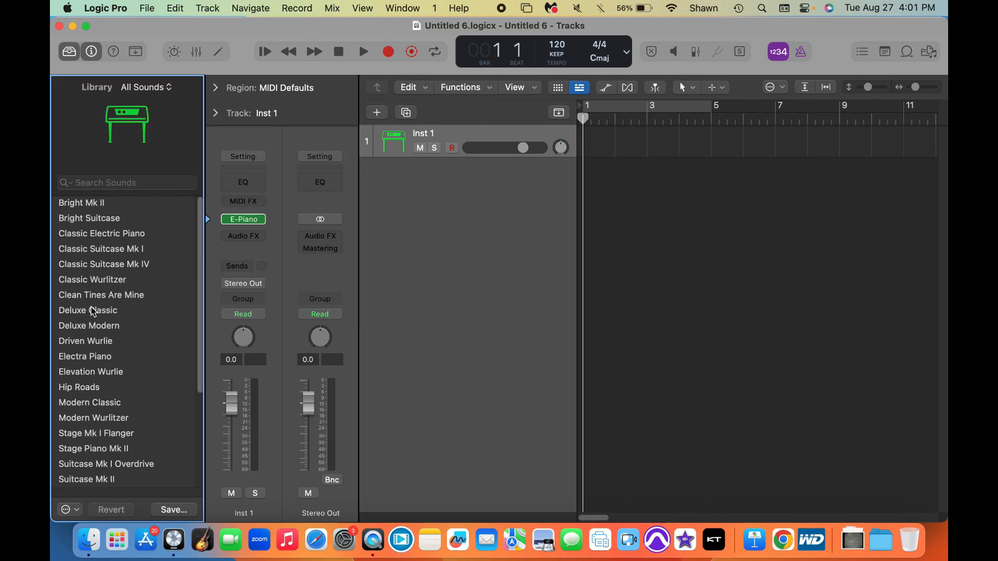
pyautogui.click(243, 219)
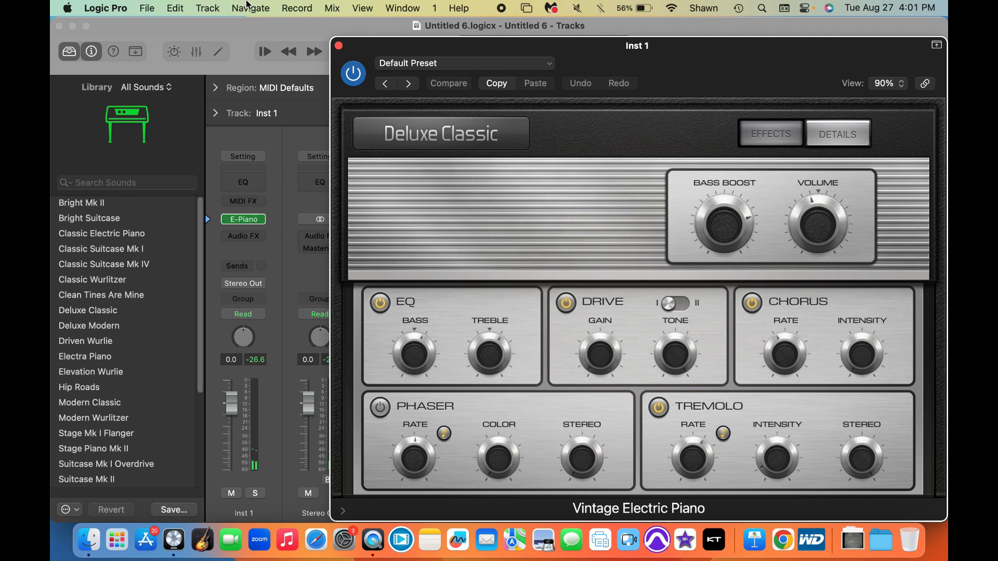
# Step: Set the audio output device to MacBook Pro Speakers and the input device to MacBook Pro Microphone, and apply the settings
pyautogui.click(114, 9)
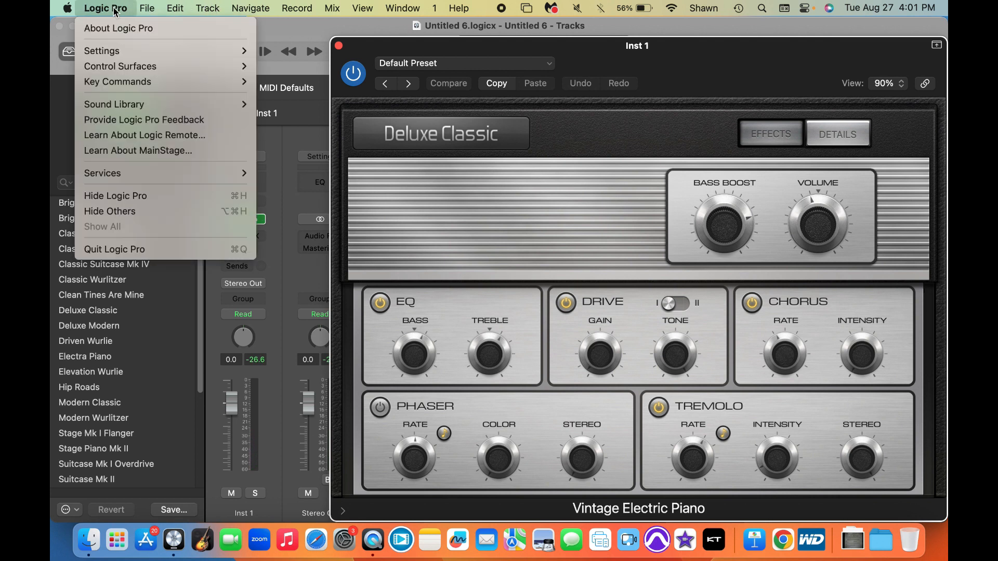
pyautogui.moveTo(145, 55)
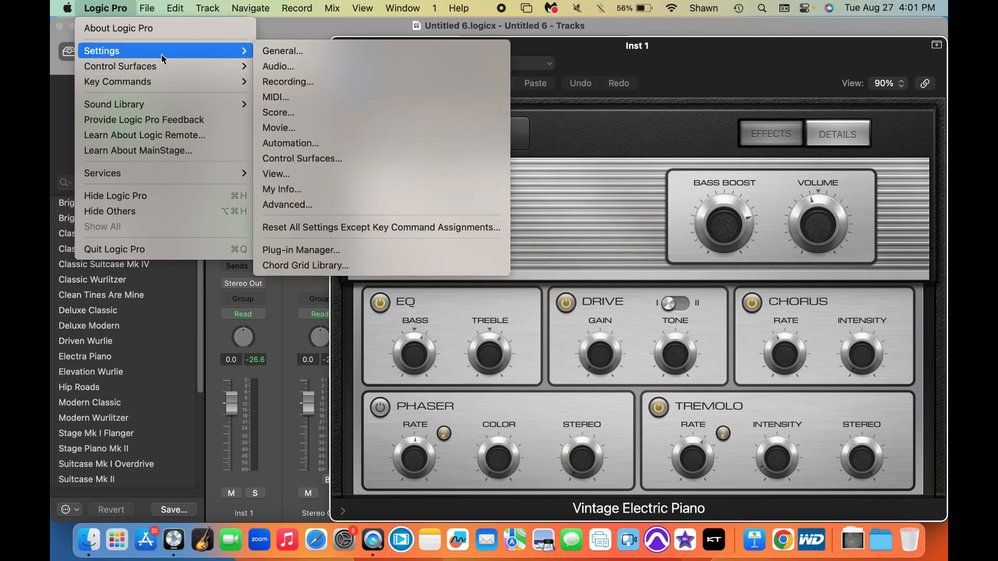
pyautogui.click(284, 68)
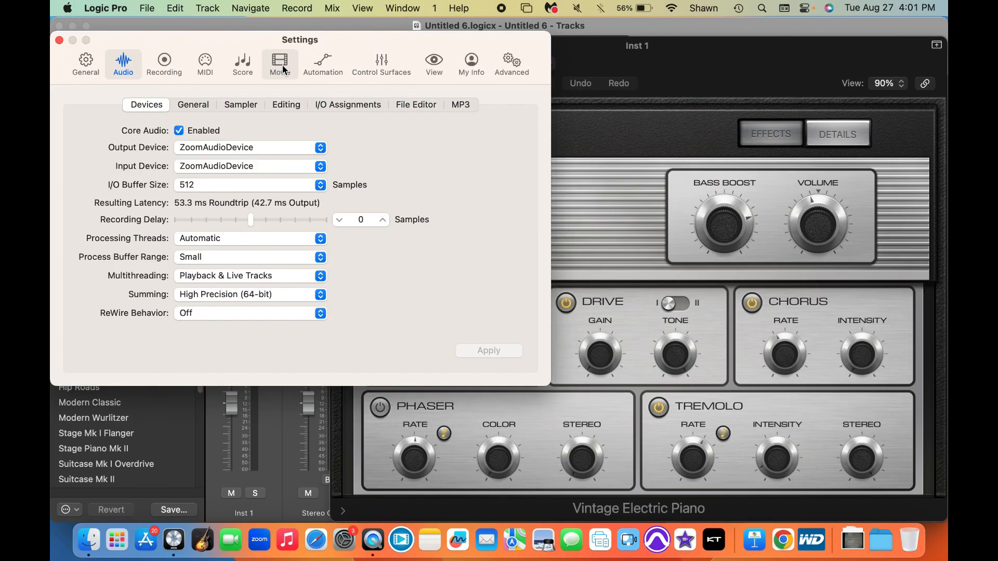
pyautogui.click(320, 148)
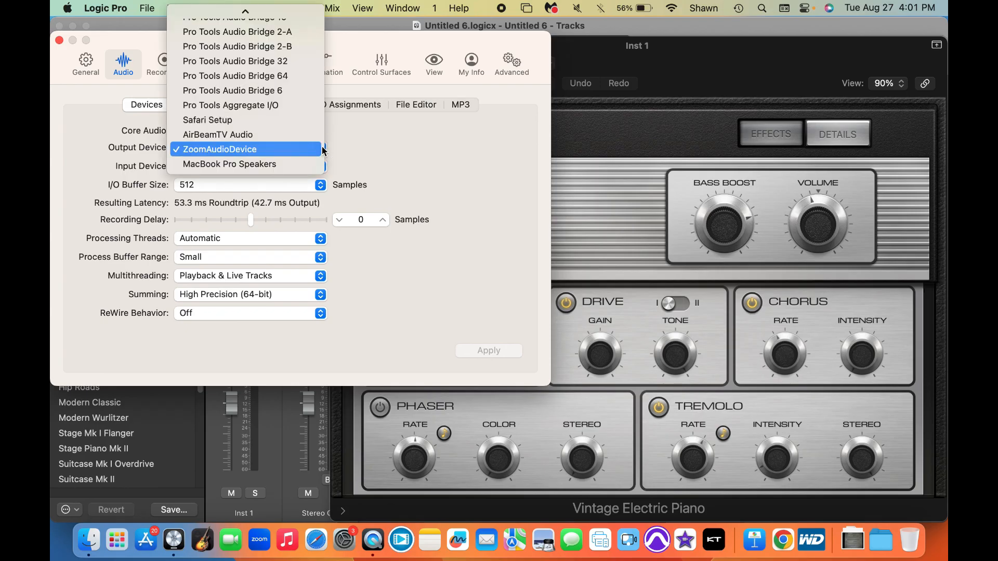
pyautogui.click(309, 162)
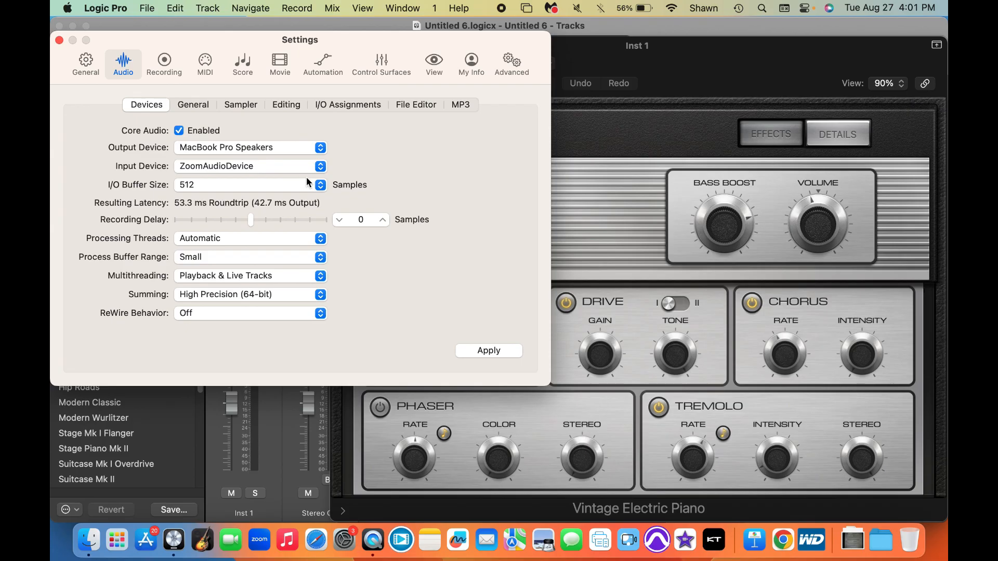
pyautogui.click(317, 170)
pyautogui.click(303, 185)
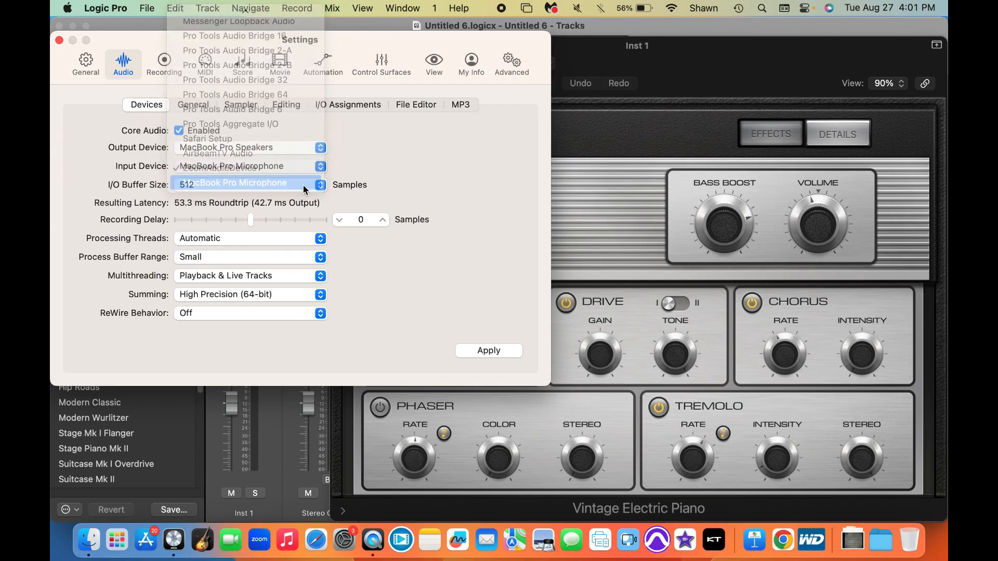
pyautogui.click(490, 352)
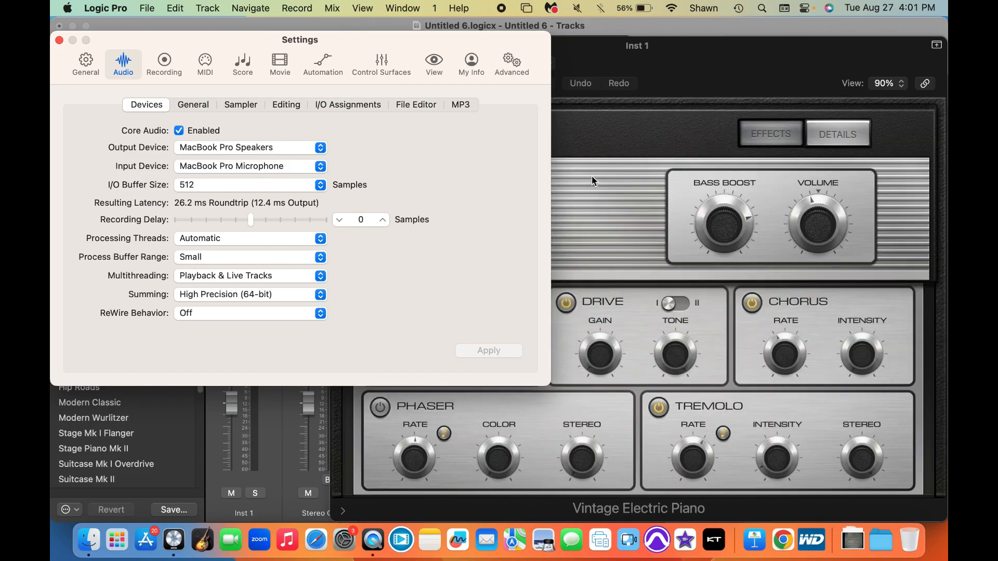
pyautogui.click(58, 40)
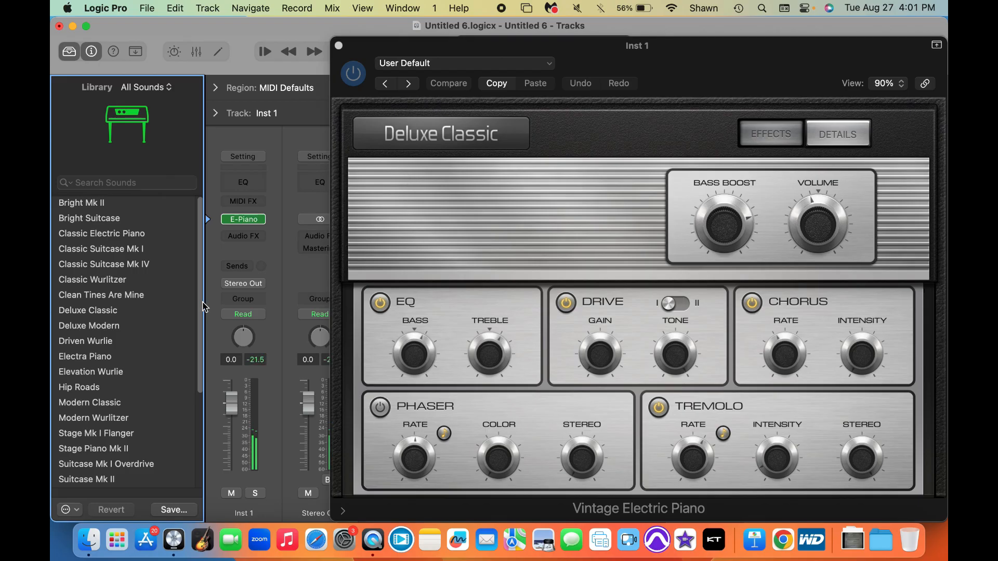
# Step: Unmute the computer's sound and load the Hip Roads preset into the electric piano, closing the plug-in window
pyautogui.press('XF86AudioMute')
pyautogui.click(545, 64)
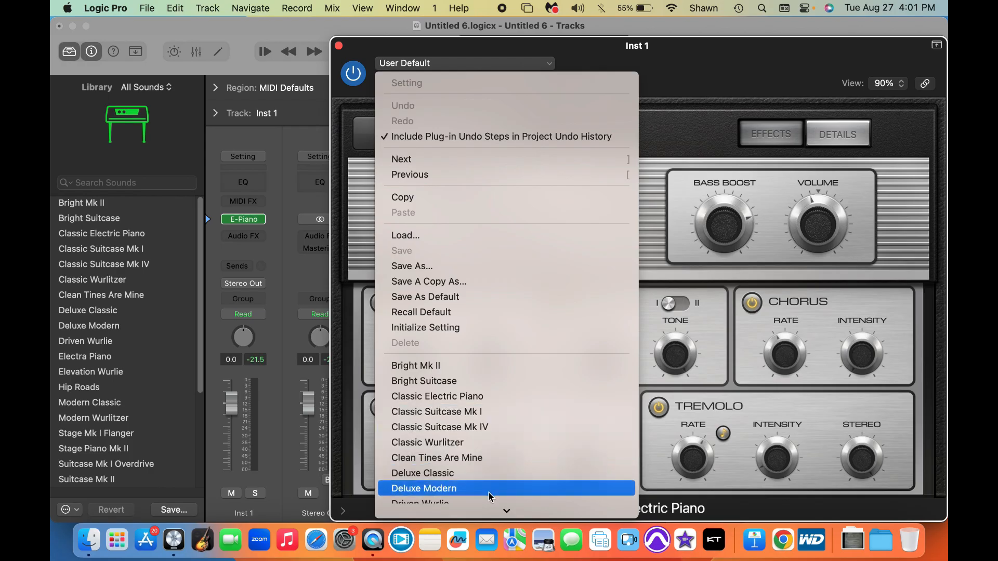
pyautogui.moveTo(498, 512)
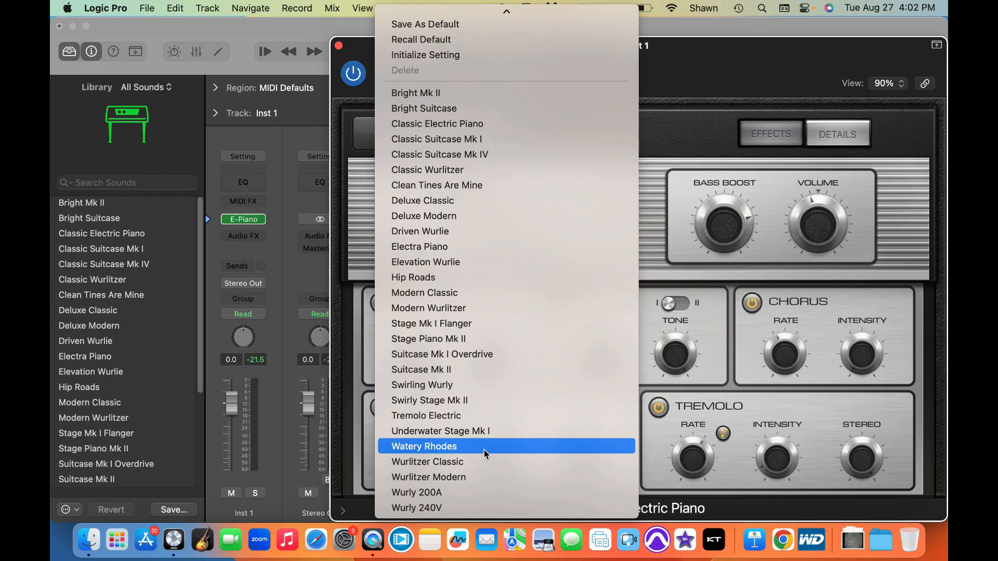
pyautogui.click(478, 283)
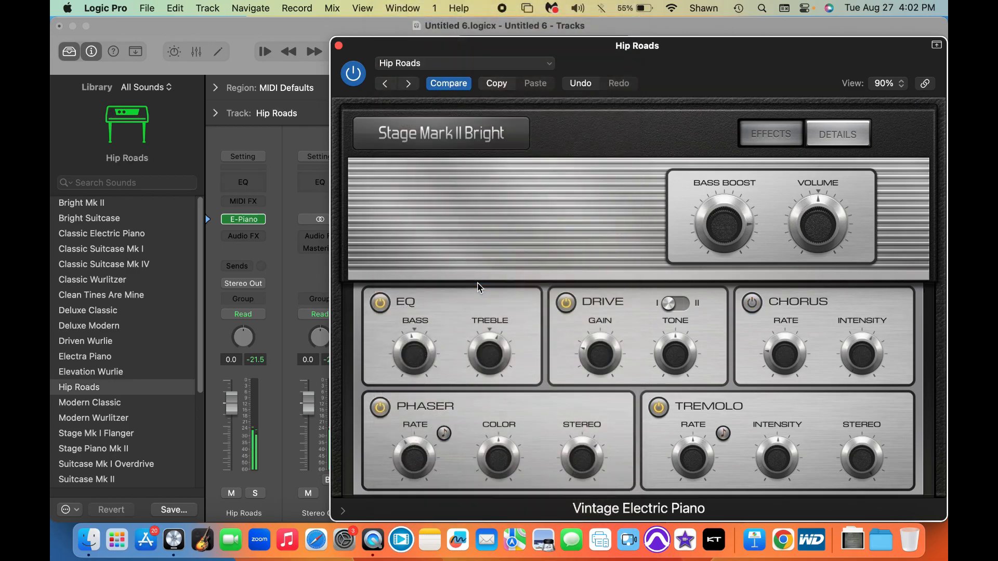
pyautogui.click(338, 46)
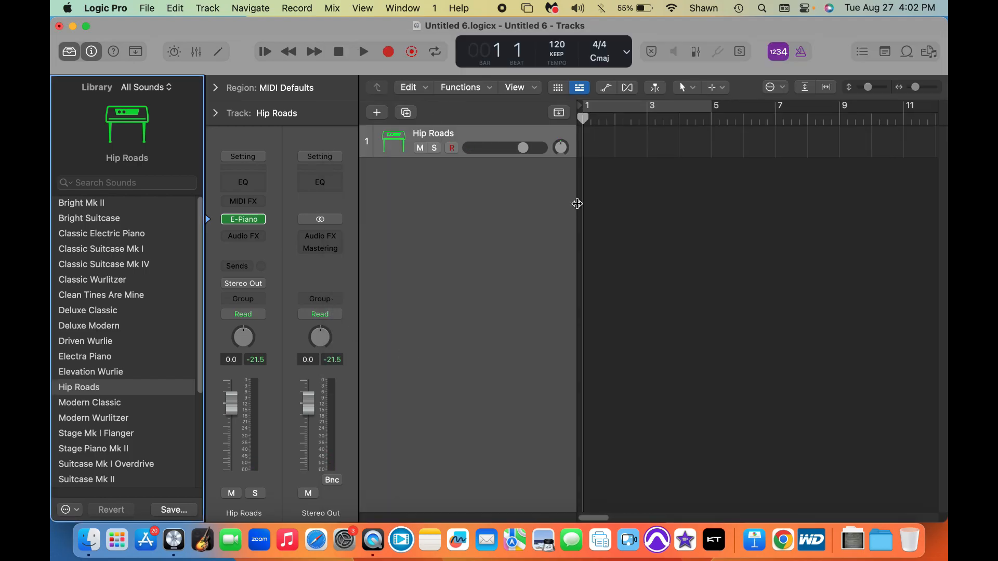
# Step: Hide the library and the inspector, and turn on the metronome click
pyautogui.click(68, 53)
pyautogui.click(91, 53)
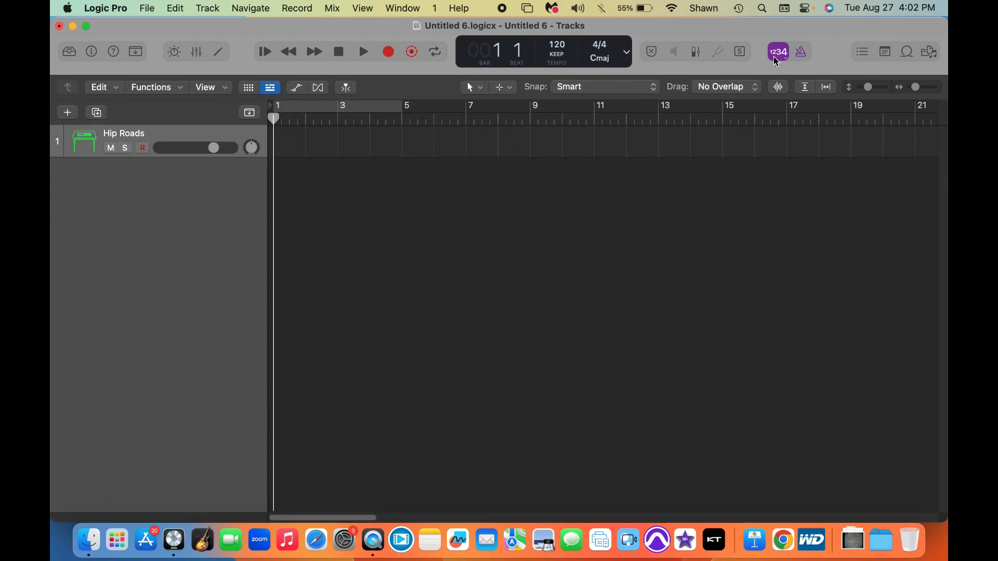
pyautogui.click(803, 53)
# Step: Show the global tracks and add seven consecutive eight-bar arrangement sections starting at bar 1
pyautogui.click(250, 113)
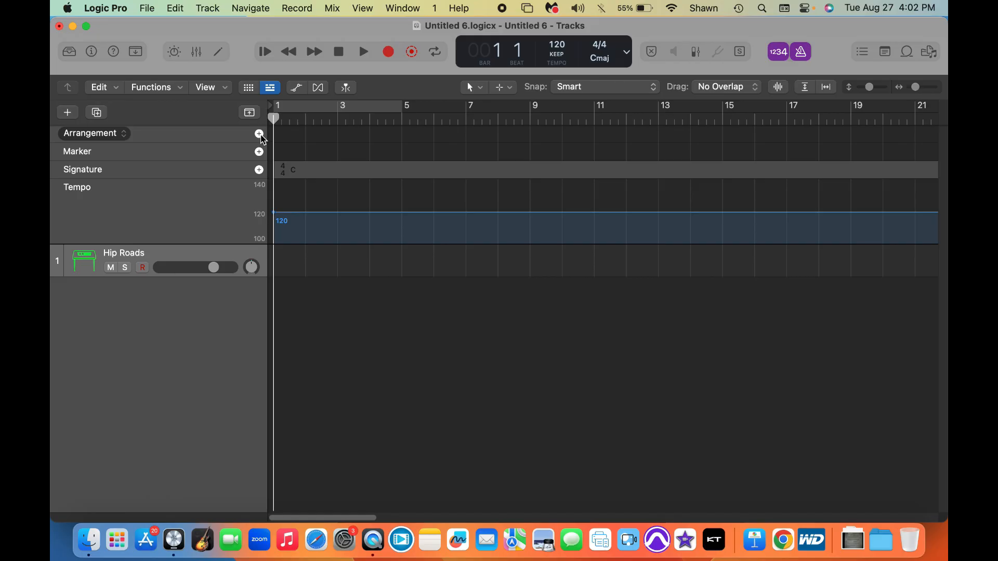
pyautogui.click(259, 134)
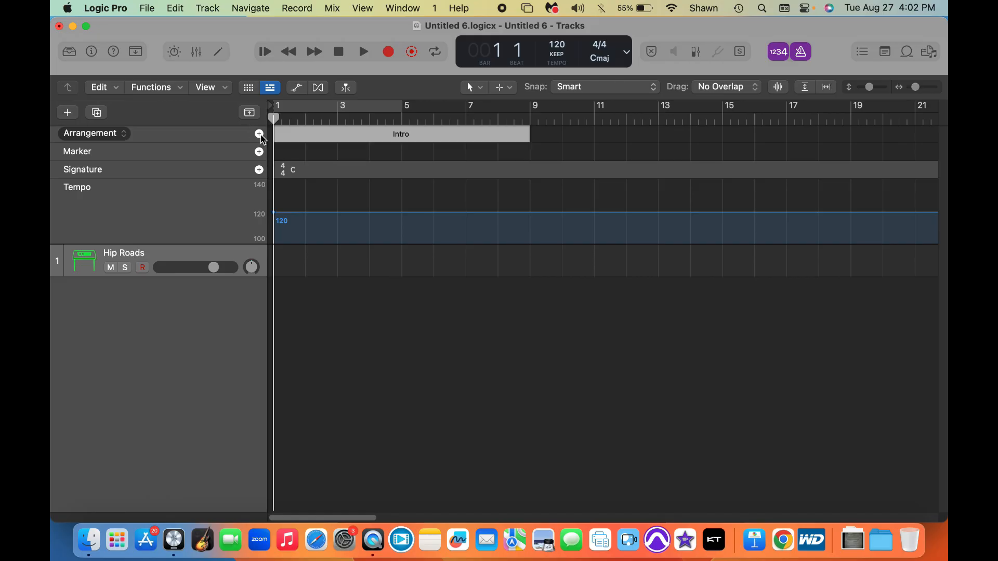
pyautogui.click(260, 134)
pyautogui.click(259, 134)
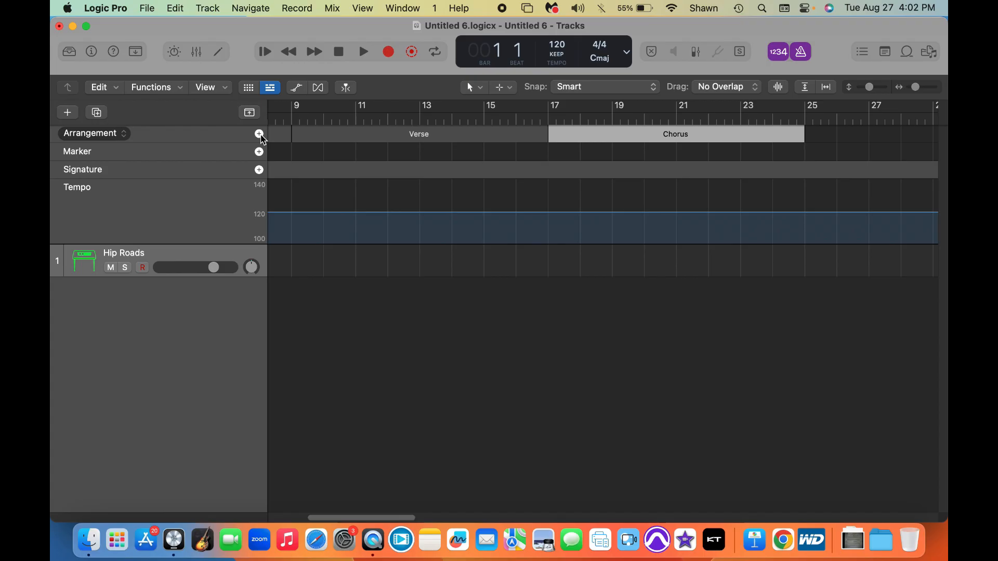
pyautogui.moveTo(918, 90); pyautogui.dragTo(914, 90)
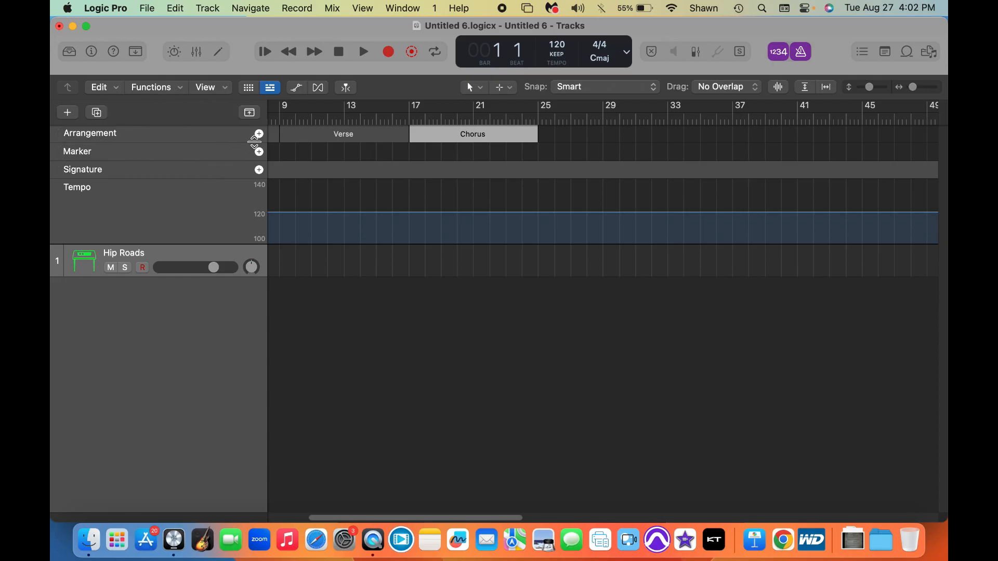
pyautogui.click(259, 135)
pyautogui.click(260, 135)
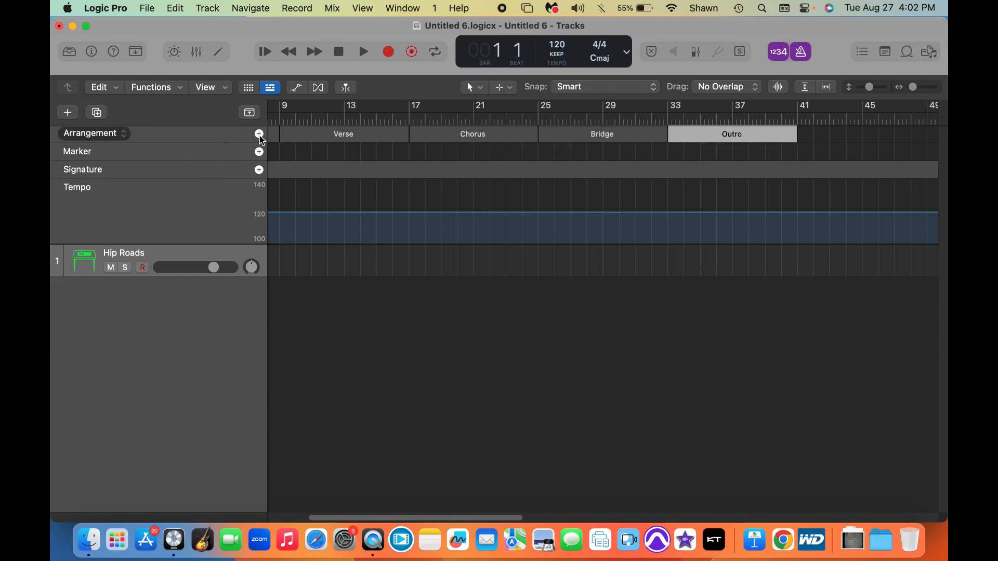
pyautogui.click(260, 136)
pyautogui.click(260, 135)
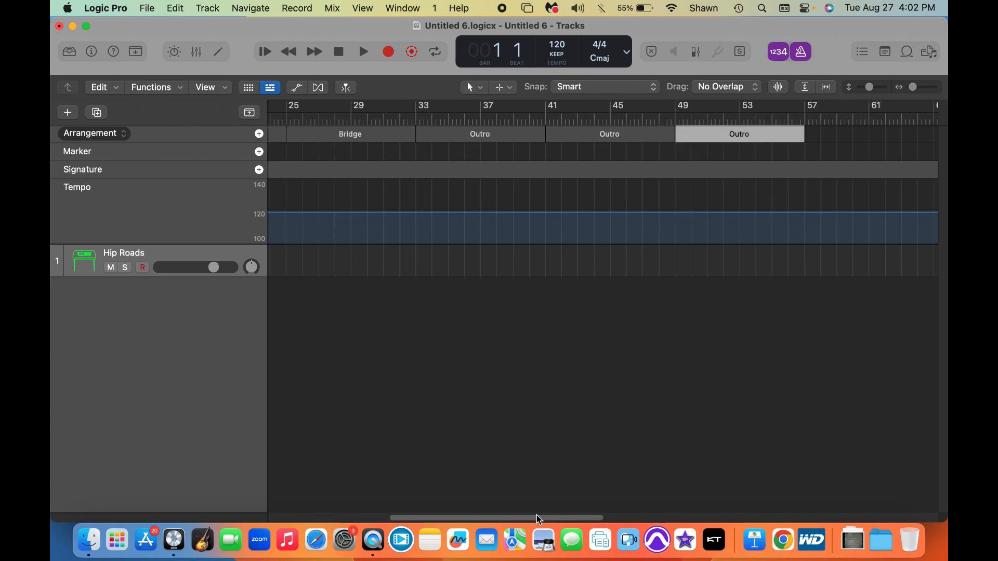
# Step: Change the arrangement section at bar 25 to Verse and the one at bar 33 to Chorus
pyautogui.moveTo(538, 522); pyautogui.dragTo(407, 518)
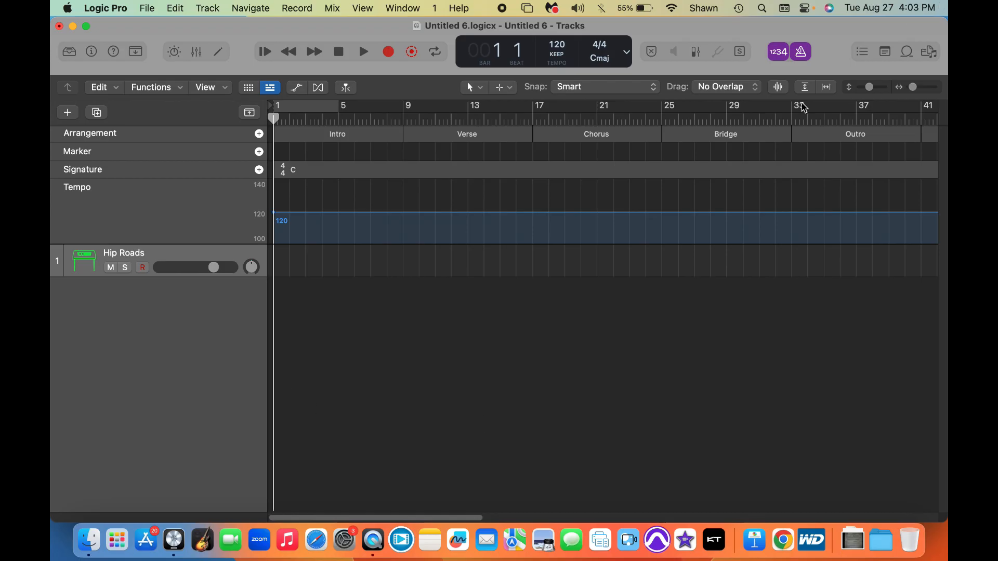
pyautogui.click(774, 134)
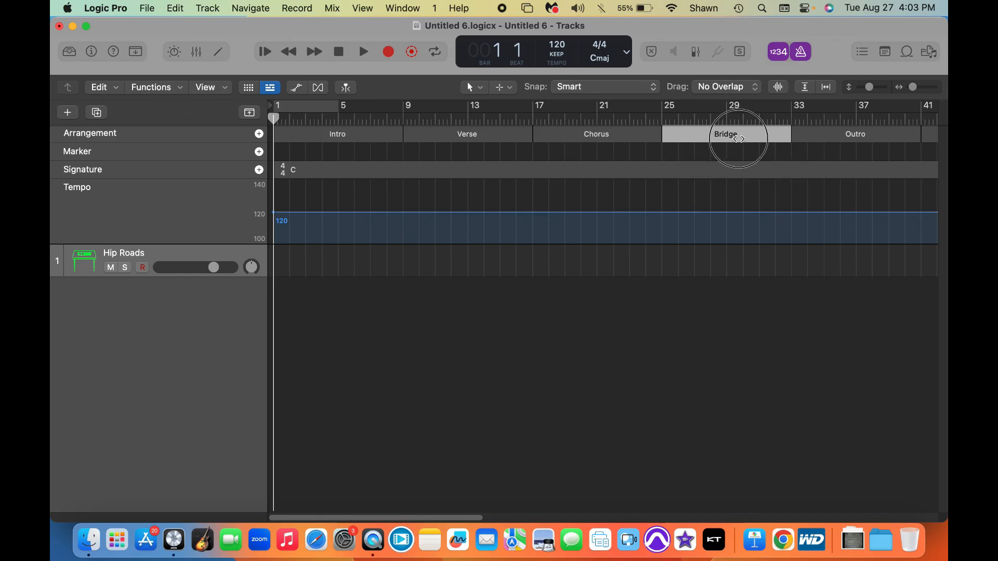
pyautogui.click(724, 139)
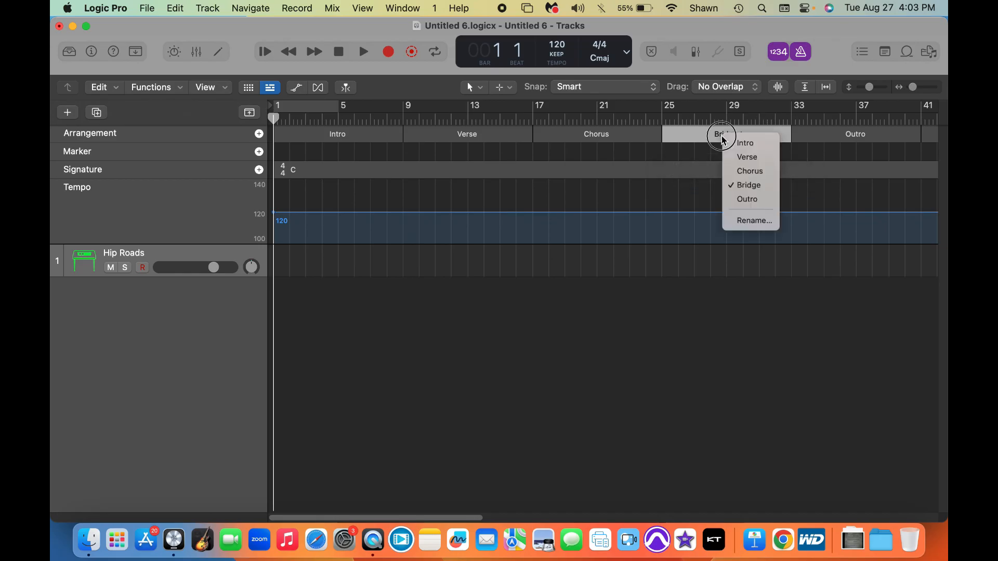
pyautogui.click(742, 158)
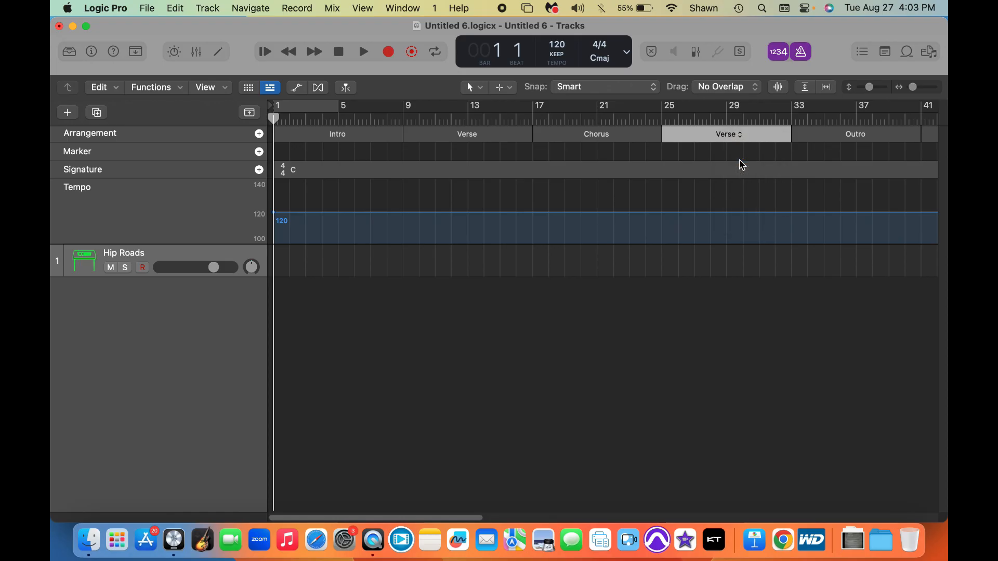
pyautogui.click(856, 136)
pyautogui.click(884, 171)
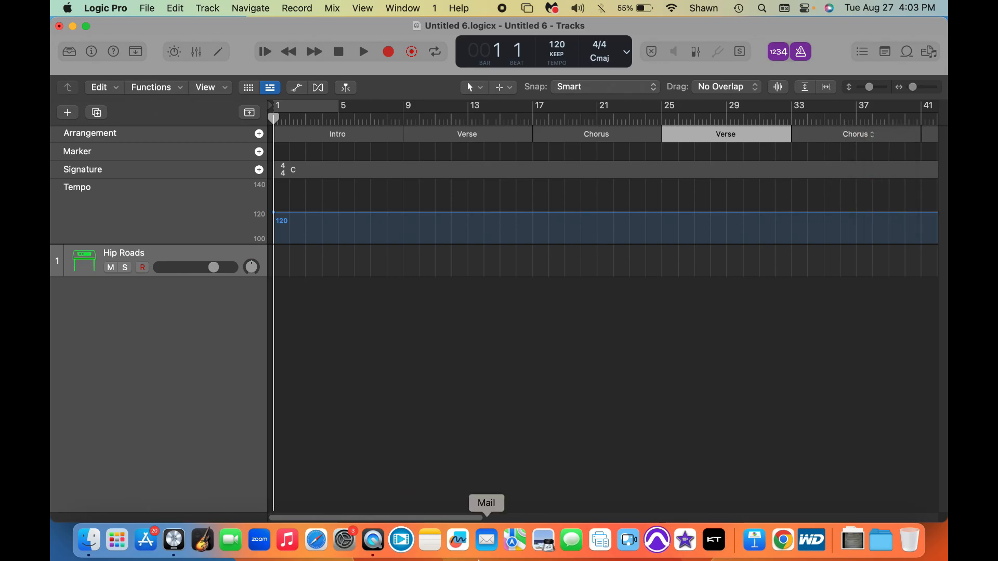
# Step: Change the arrangement section at bar 41 to Bridge and the one at bar 49 to Verse
pyautogui.moveTo(435, 518); pyautogui.dragTo(518, 518)
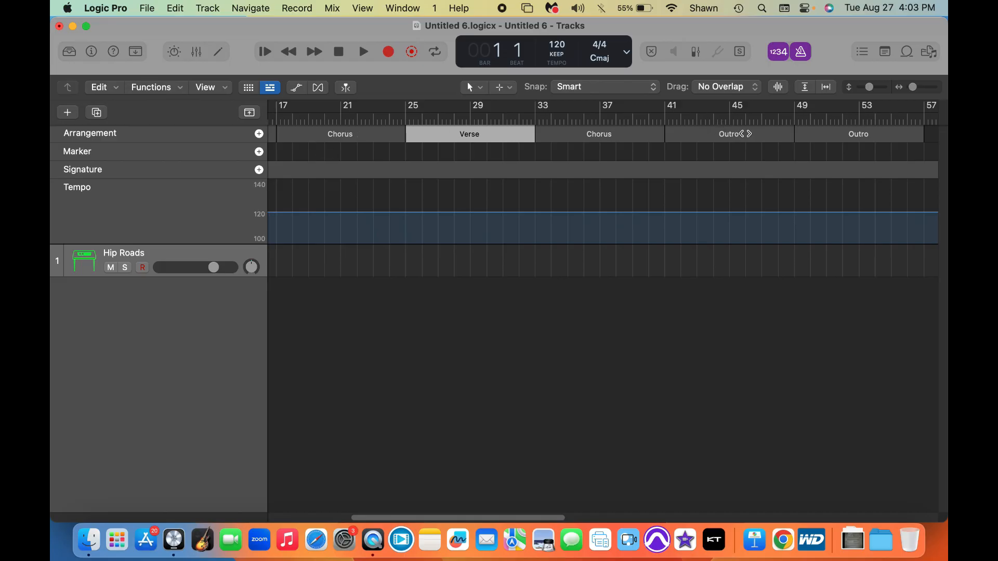
pyautogui.click(743, 135)
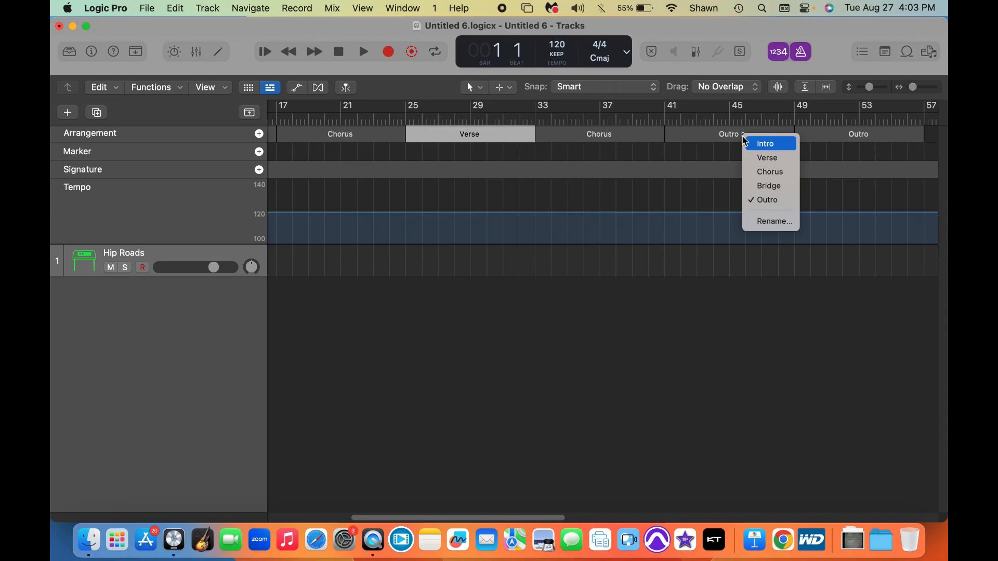
pyautogui.click(763, 187)
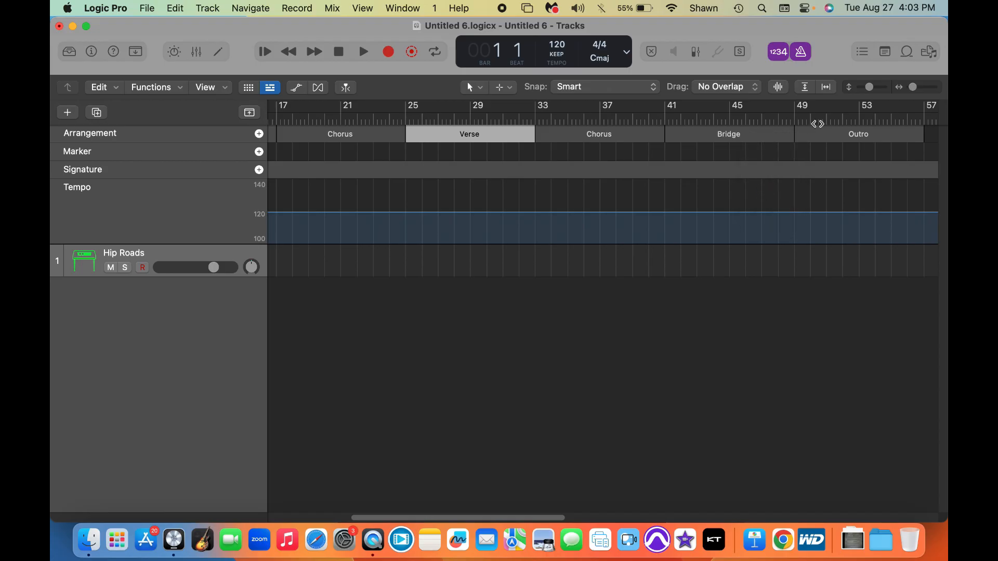
pyautogui.click(849, 136)
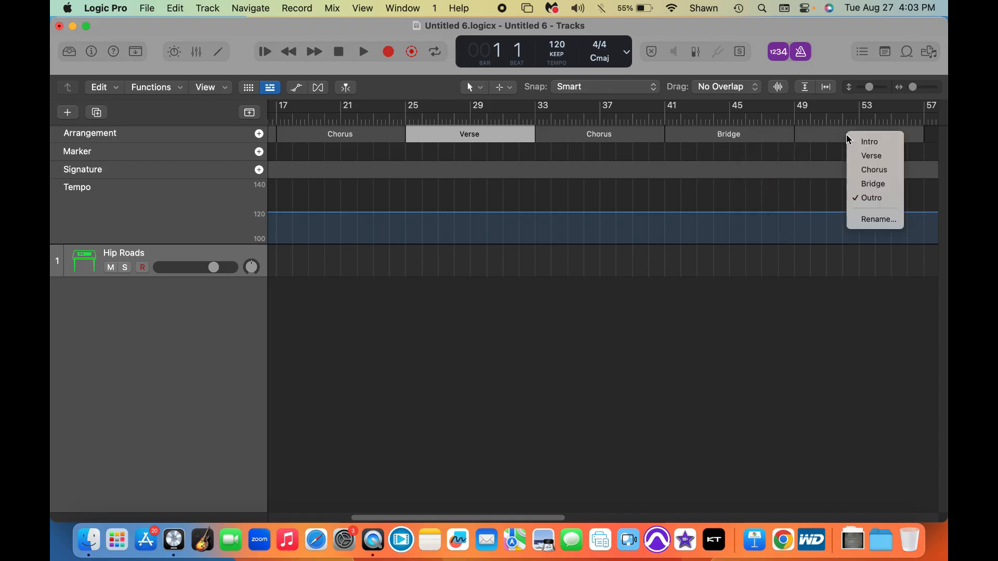
pyautogui.click(870, 156)
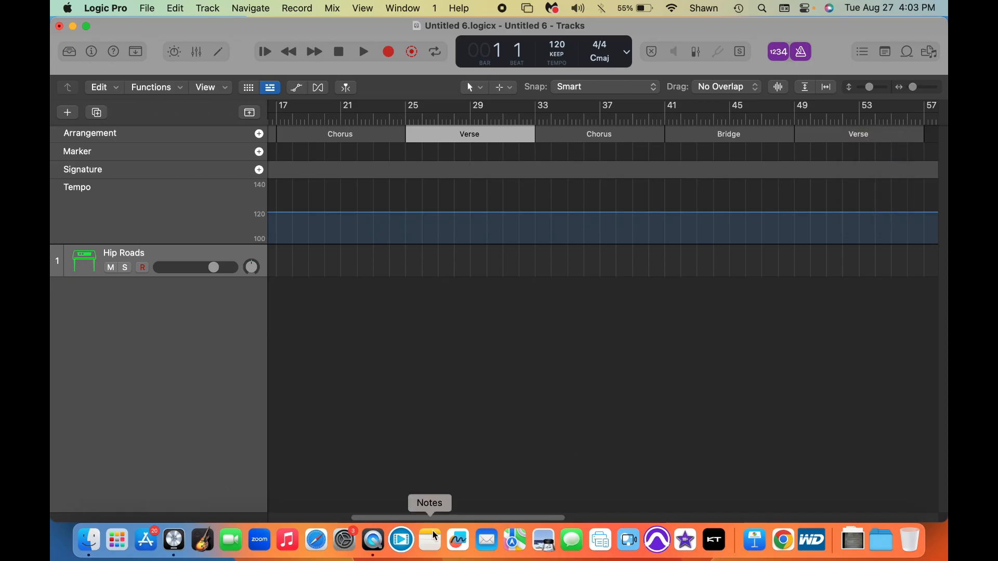
# Step: Place the playhead at bar 57 and add another eight-bar section to the arrangement there
pyautogui.moveTo(457, 518); pyautogui.dragTo(537, 516)
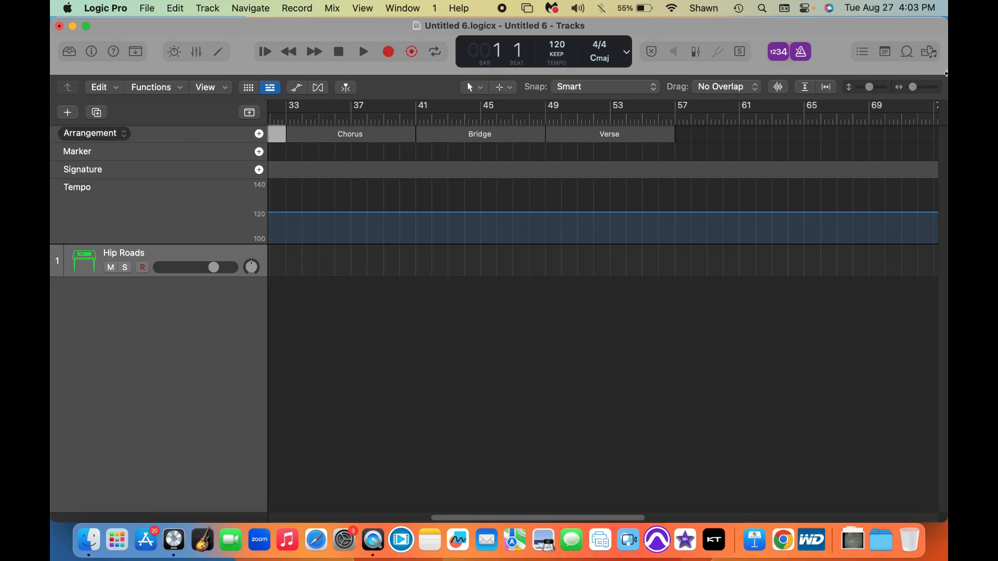
pyautogui.click(676, 115)
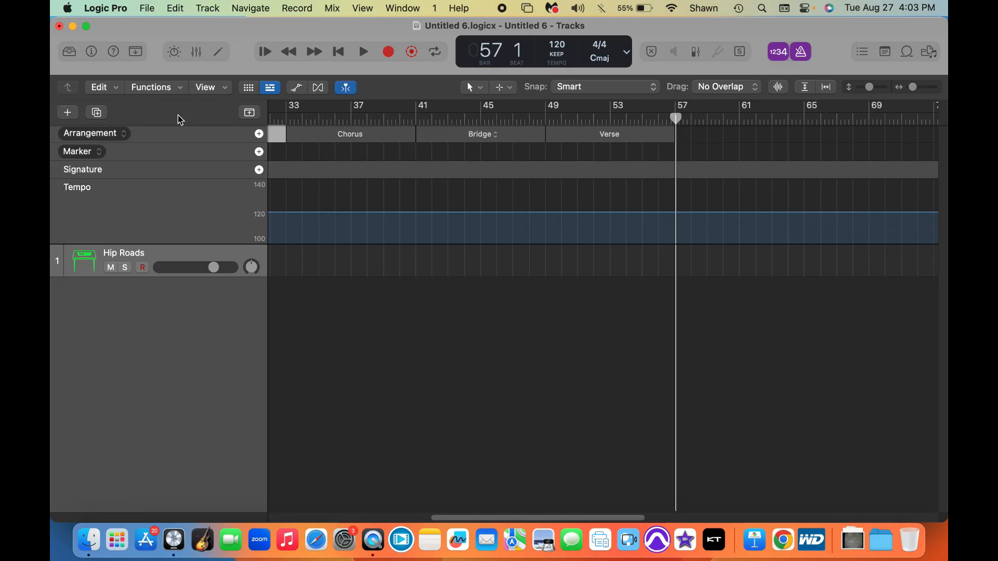
pyautogui.click(259, 134)
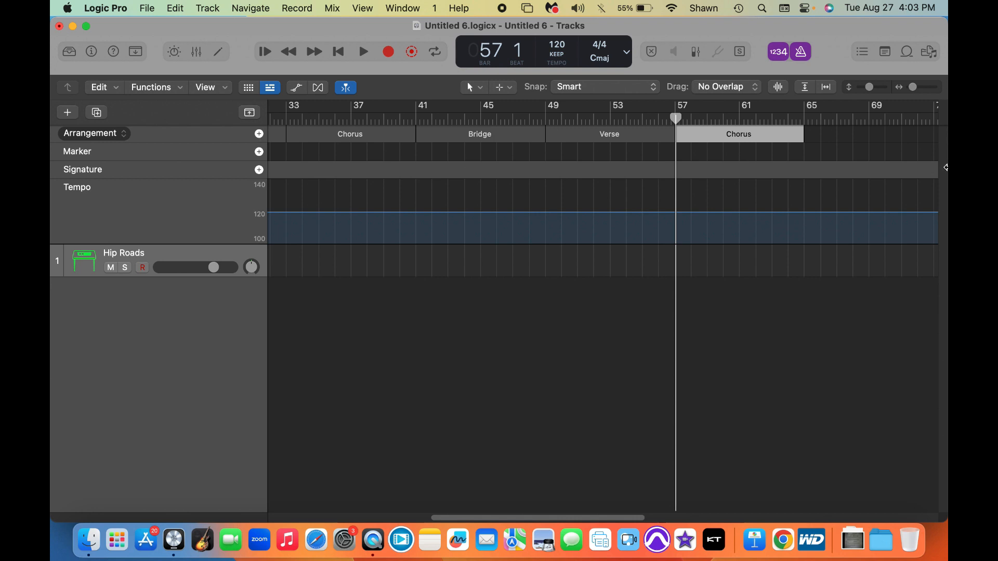
# Step: Change the arrangement section at bar 57 to Outro and return the playhead to the start of the project
pyautogui.click(763, 134)
pyautogui.click(751, 134)
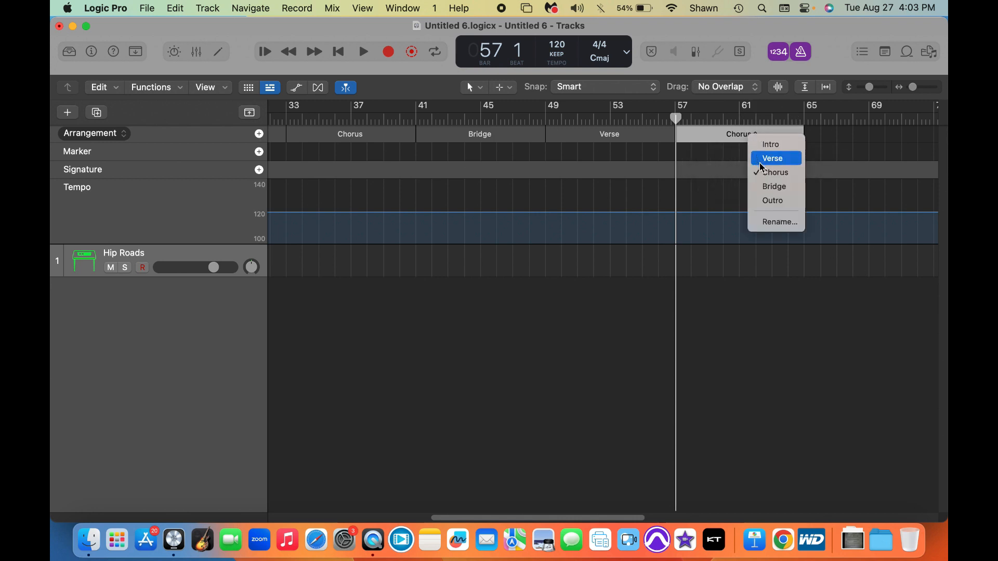
pyautogui.click(778, 200)
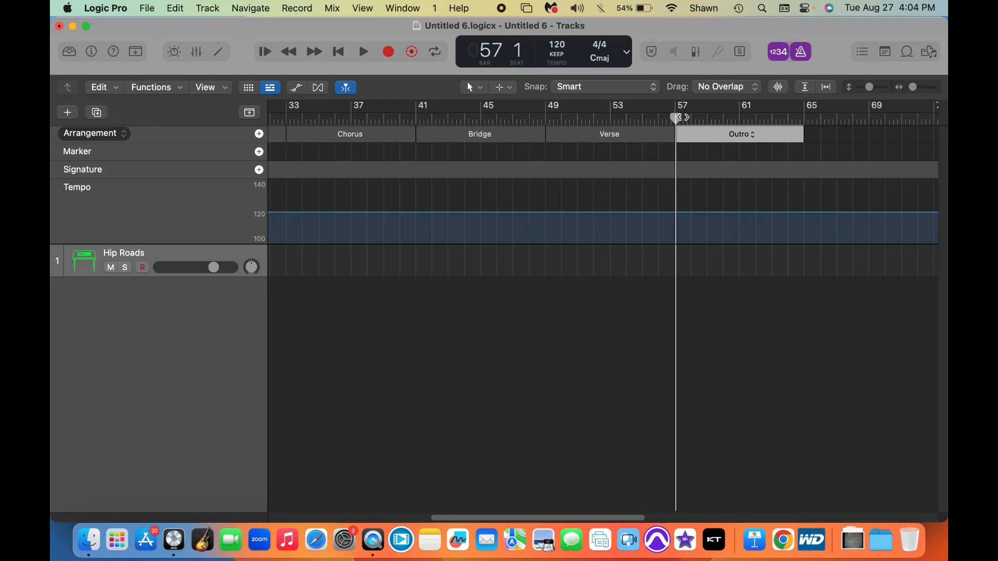
pyautogui.click(340, 52)
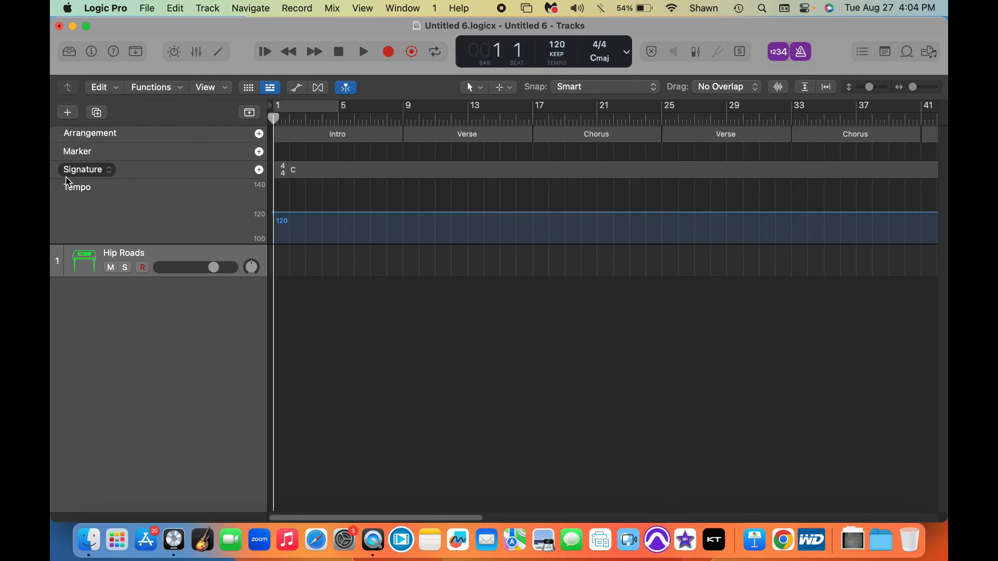
# Step: Shrink the tempo track's height and record a short MIDI part on the Hip Roads track from bar 1 to about bar 4
pyautogui.moveTo(138, 241); pyautogui.dragTo(132, 200)
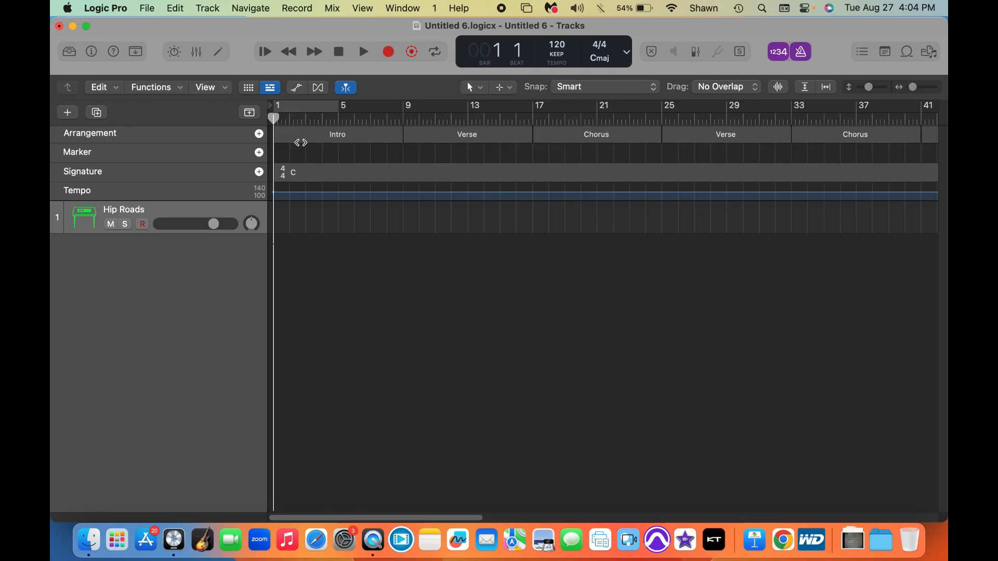
pyautogui.click(389, 53)
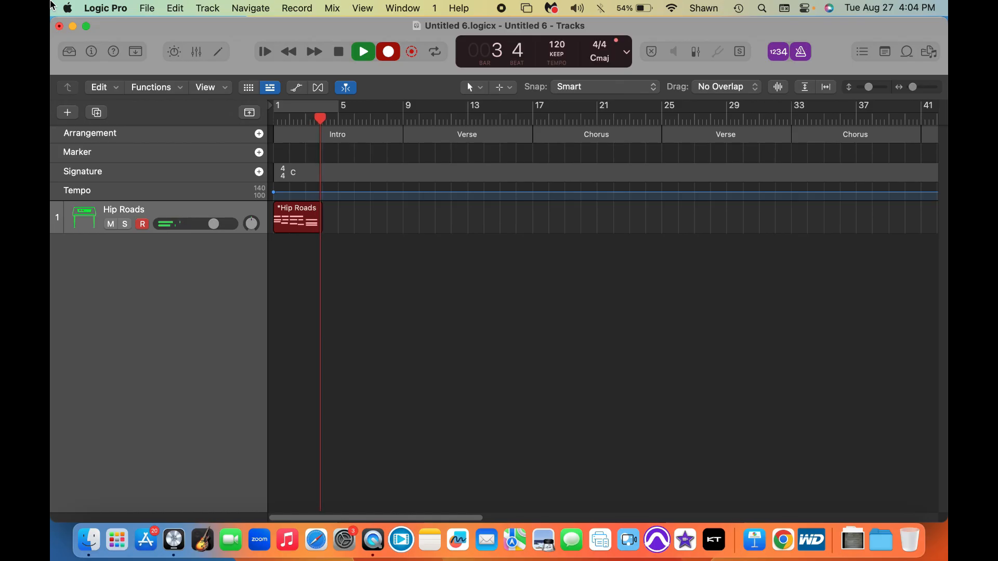
pyautogui.press('space')
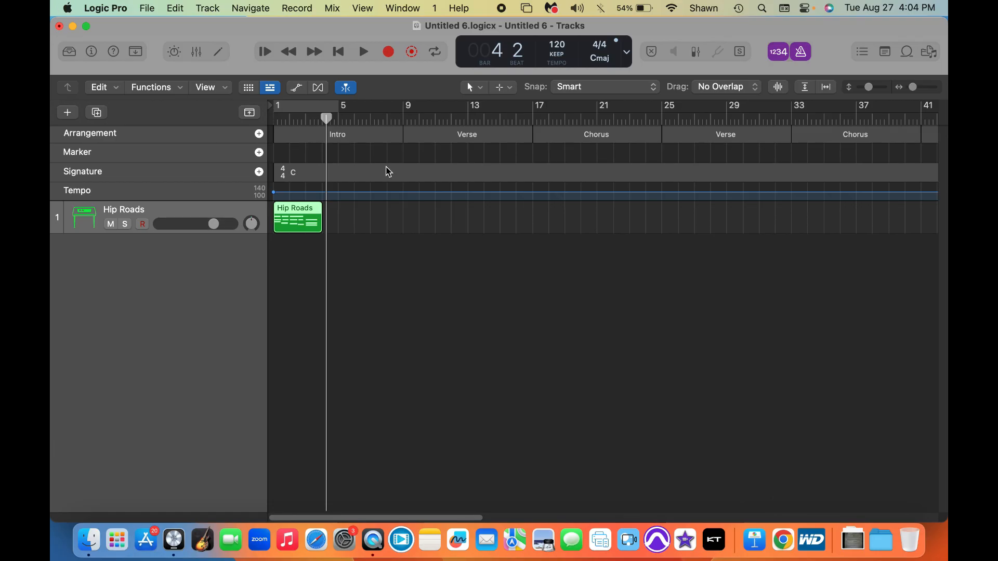
# Step: Open the recorded Hip Roads region in the Piano Roll and show the Library and the expanded region and track inspectors
pyautogui.doubleClick(293, 221)
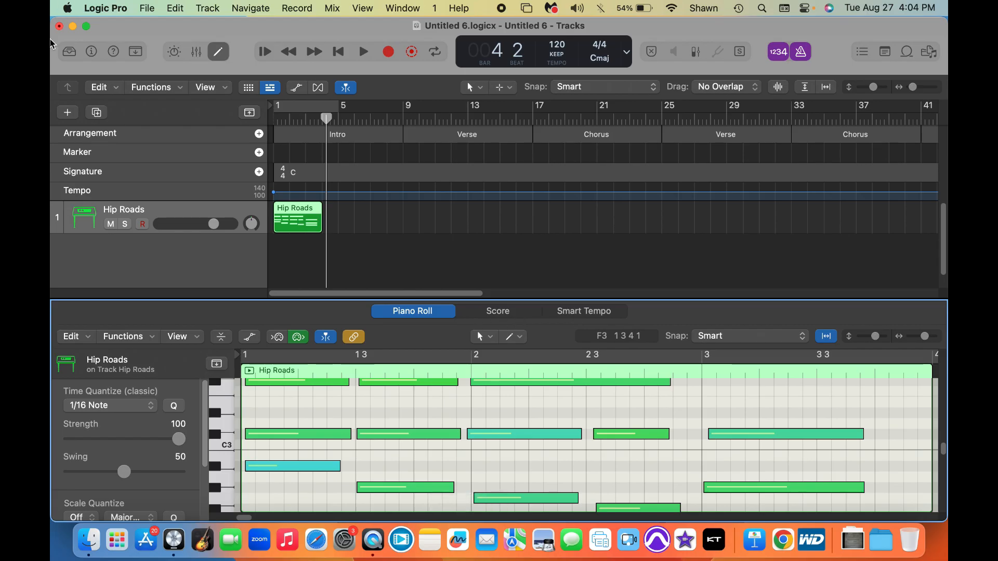
pyautogui.click(71, 53)
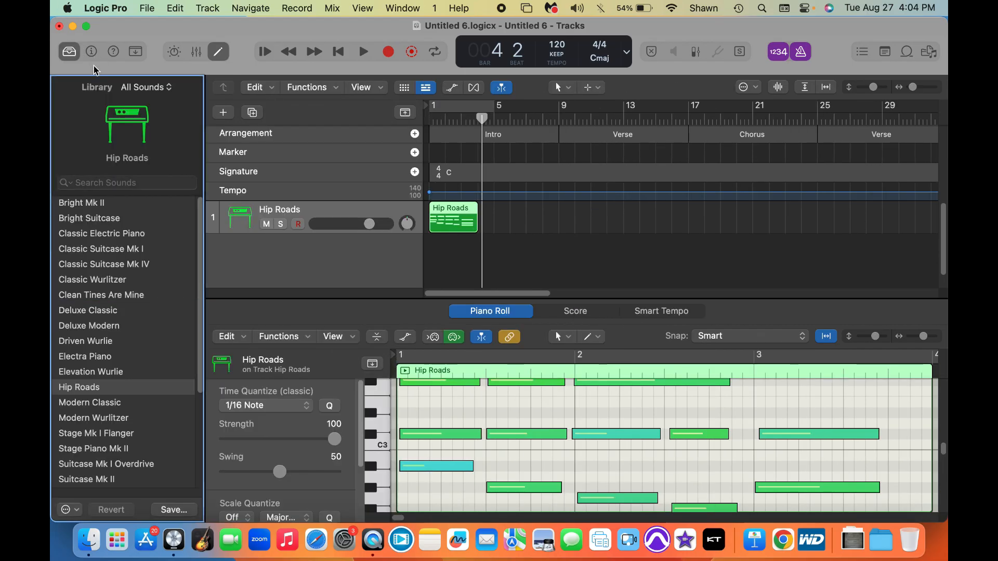
pyautogui.click(93, 52)
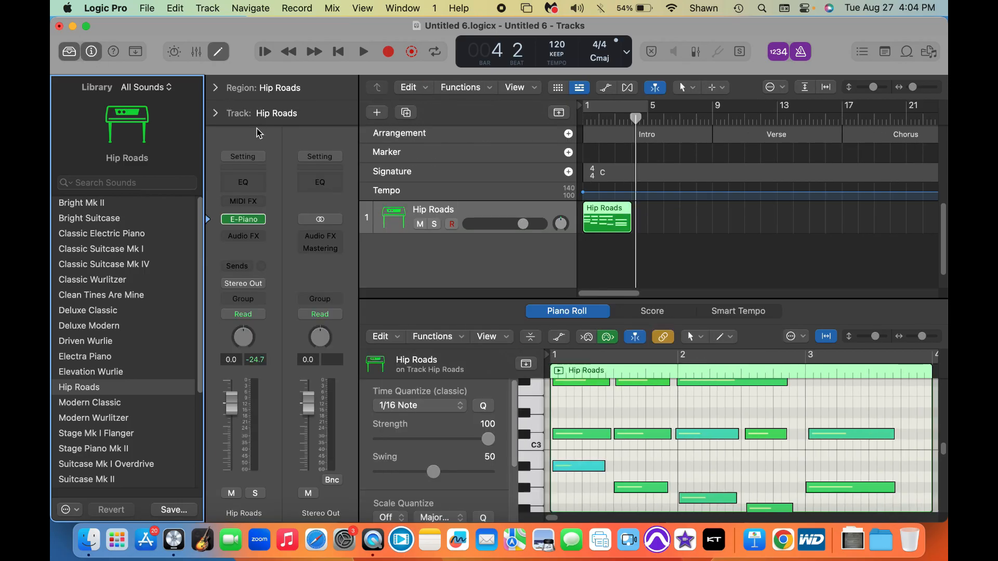
pyautogui.click(215, 113)
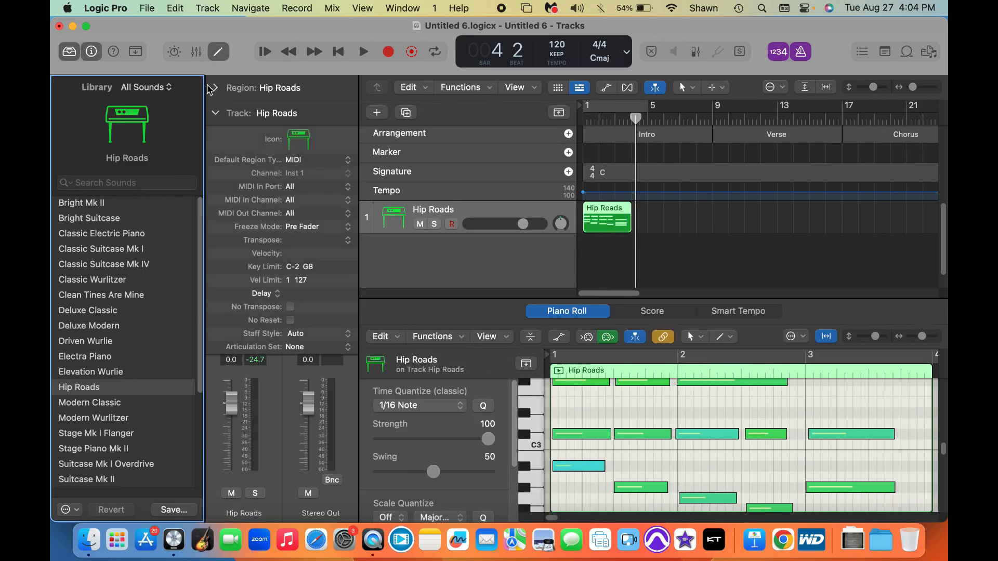
pyautogui.click(215, 88)
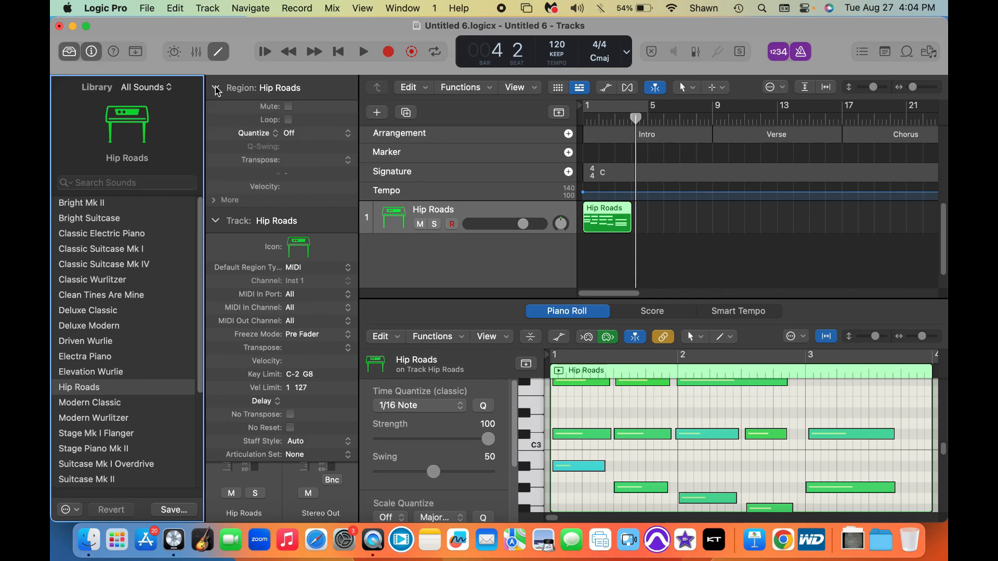
# Step: Quantize the Hip Roads region to 1/4 Note and change the track's patch to Deluxe Modern
pyautogui.click(344, 138)
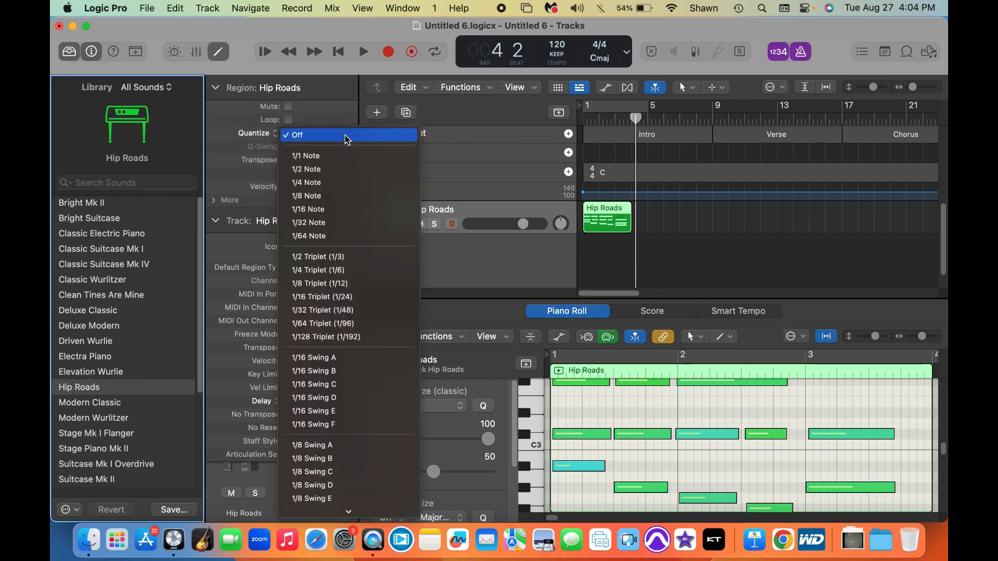
pyautogui.click(350, 184)
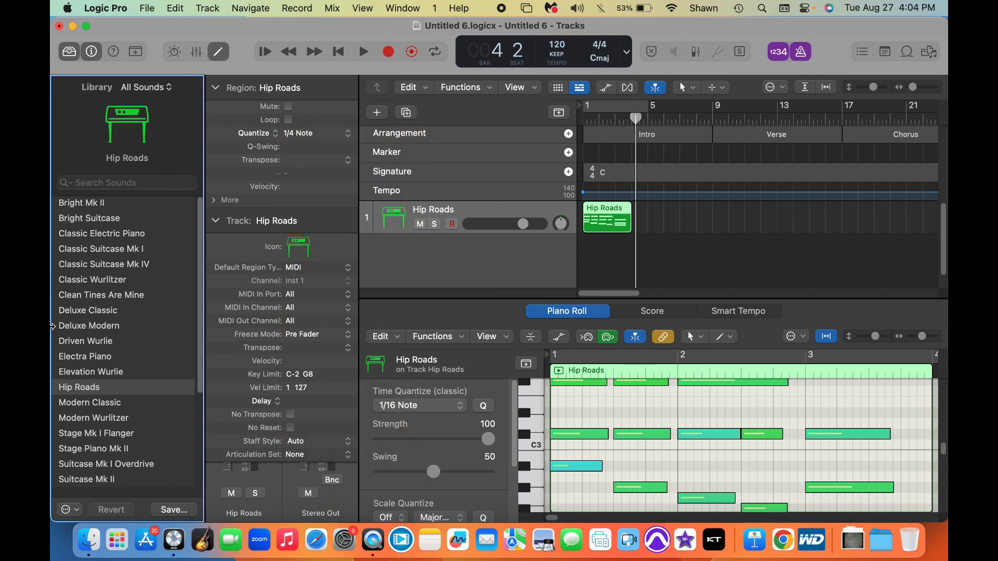
pyautogui.click(72, 329)
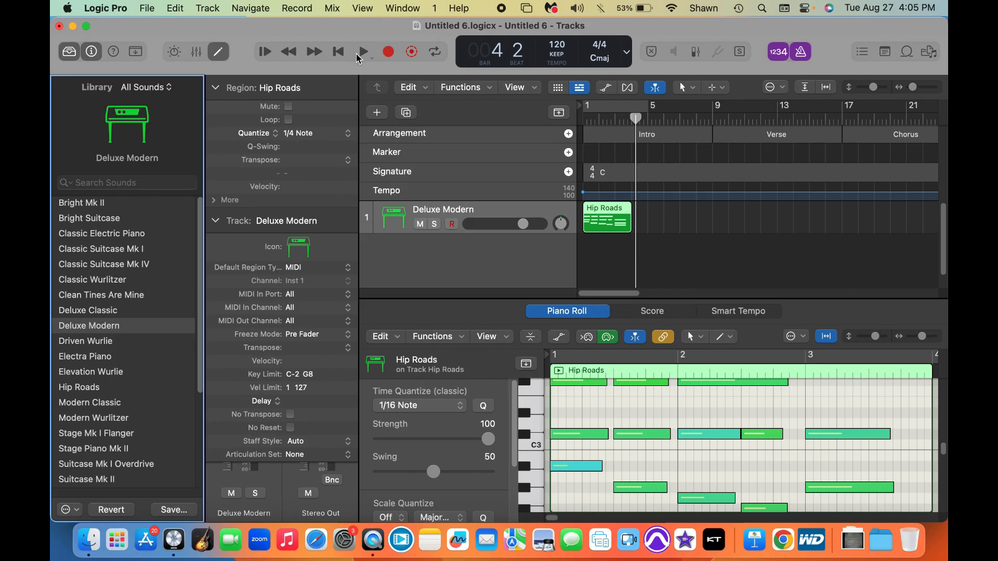
# Step: Play the quantized region from the start of the project to hear it with the new patch, and stop playback
pyautogui.click(338, 54)
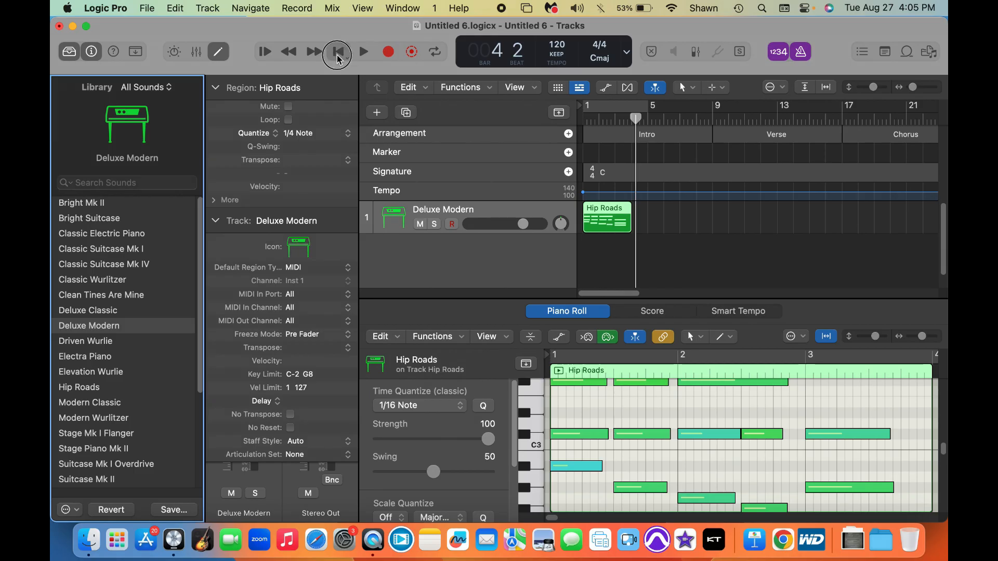
pyautogui.click(365, 54)
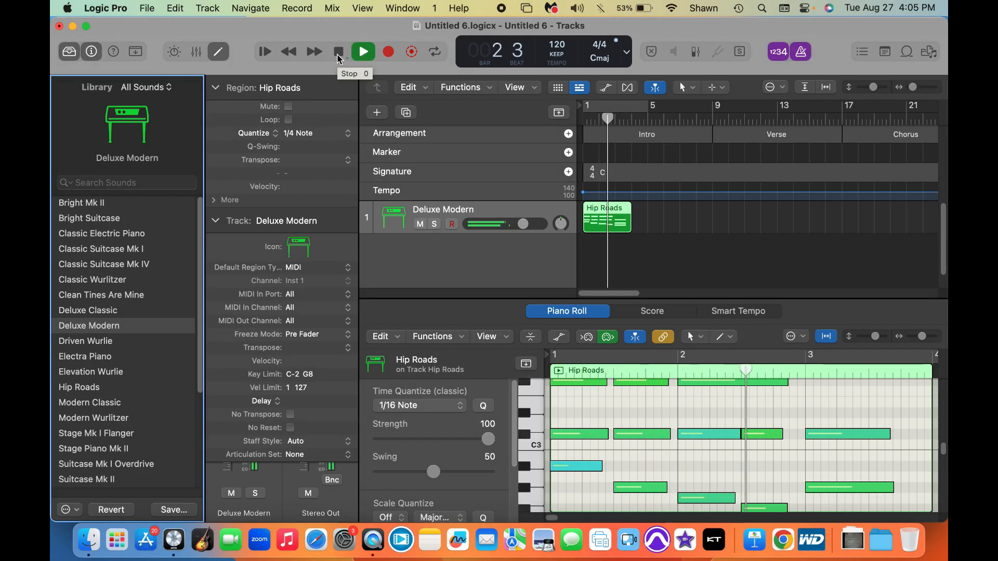
pyautogui.click(338, 55)
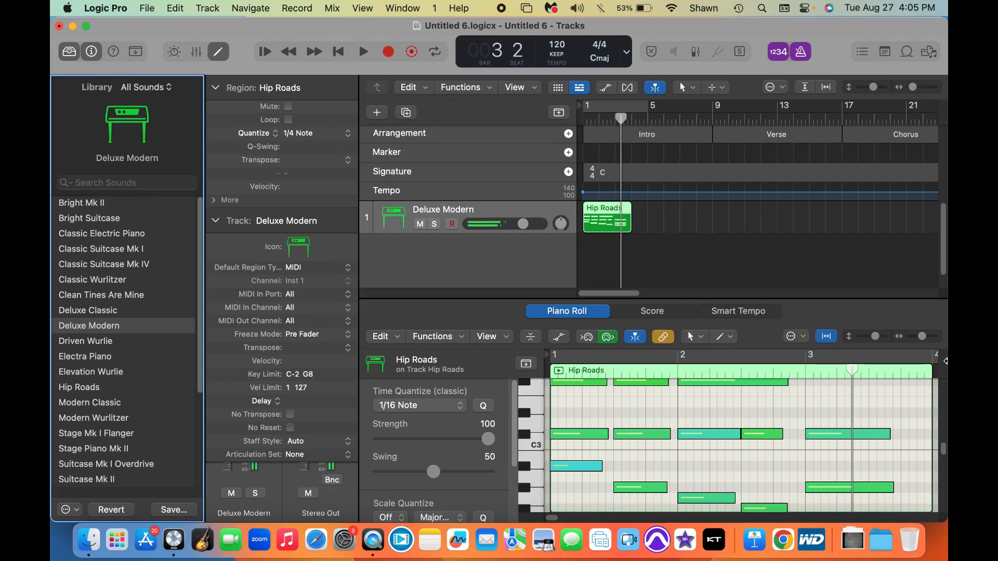
# Step: Delete the recorded electric piano region from the track
pyautogui.click(630, 218)
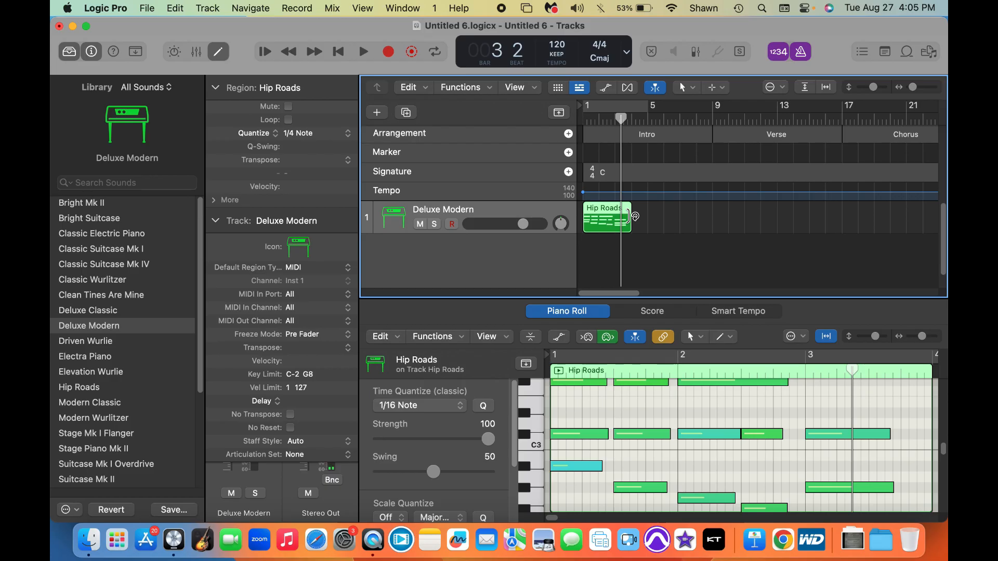
pyautogui.press('Delete')
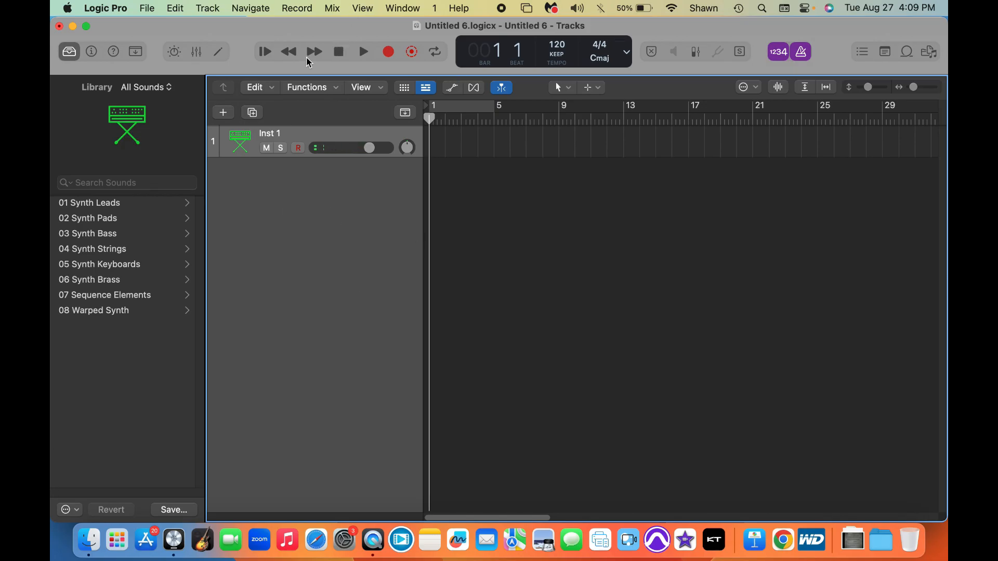
# Step: Record a MIDI part on the Inst 1 track from bar 1 to just past bar 9
pyautogui.click(389, 51)
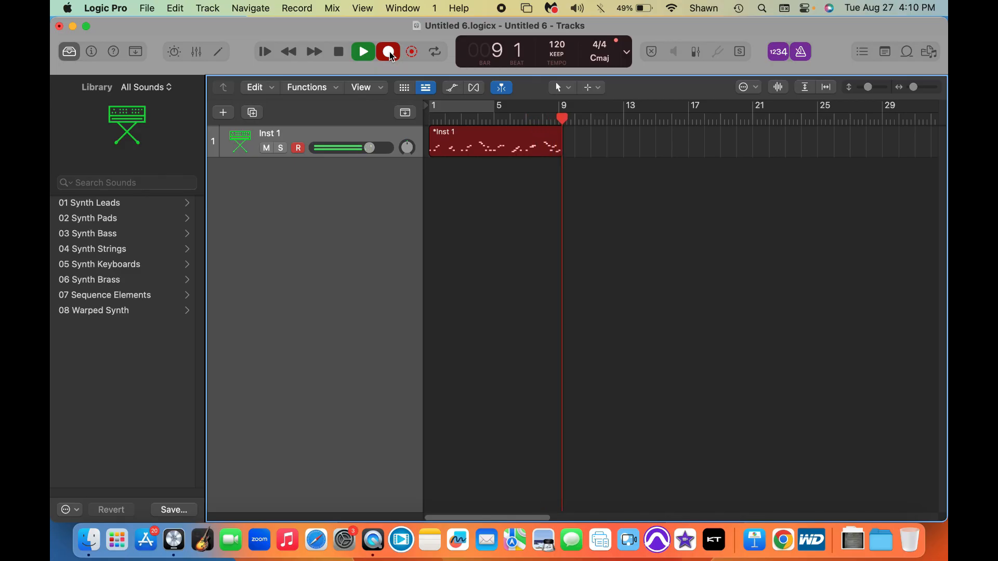
pyautogui.click(389, 51)
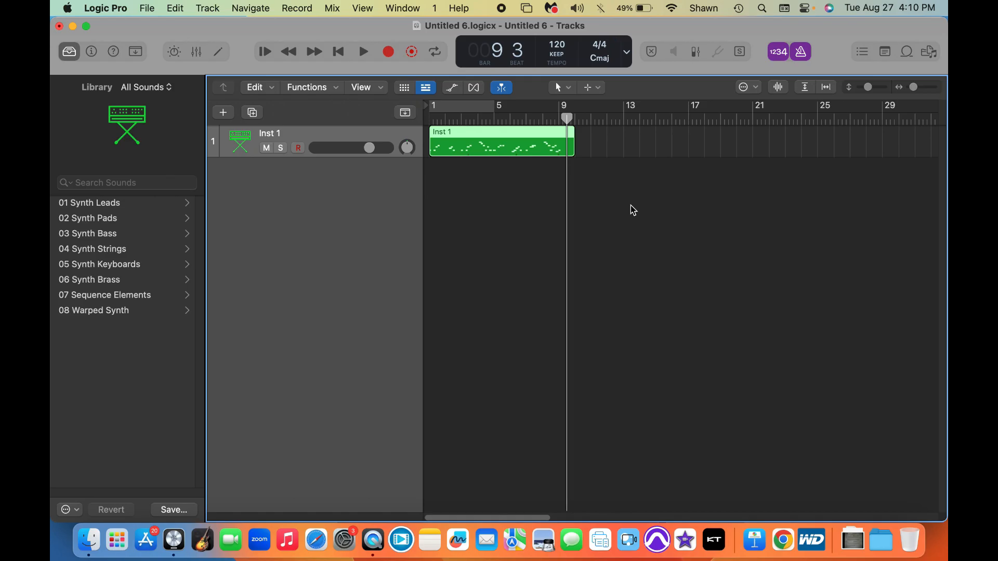
# Step: Split the Inst 1 region at the playhead, delete the leftover piece after bar 9, and move the playhead back
pyautogui.press('super+t')
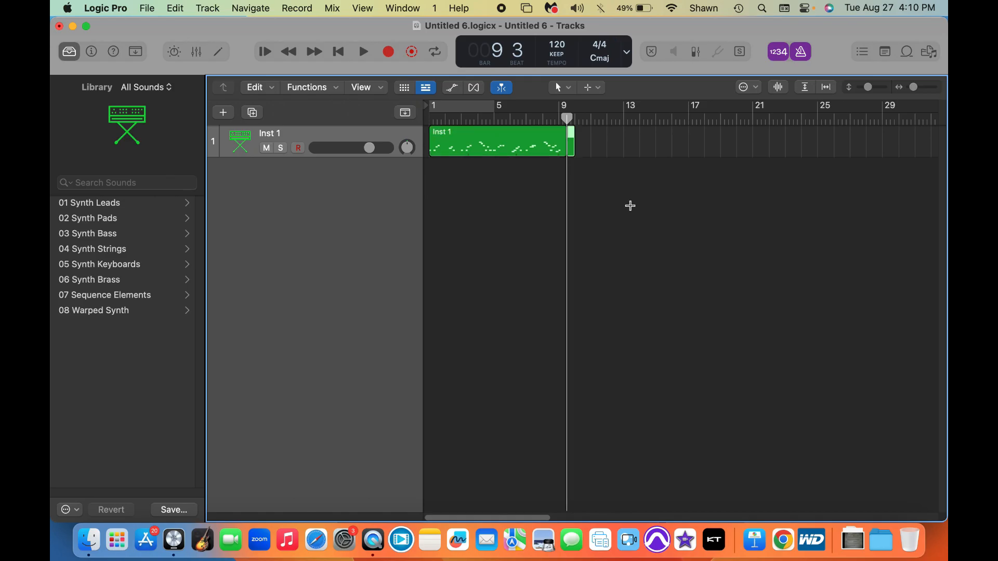
pyautogui.click(578, 147)
pyautogui.click(572, 155)
pyautogui.press('Delete')
pyautogui.moveTo(568, 120); pyautogui.dragTo(508, 120)
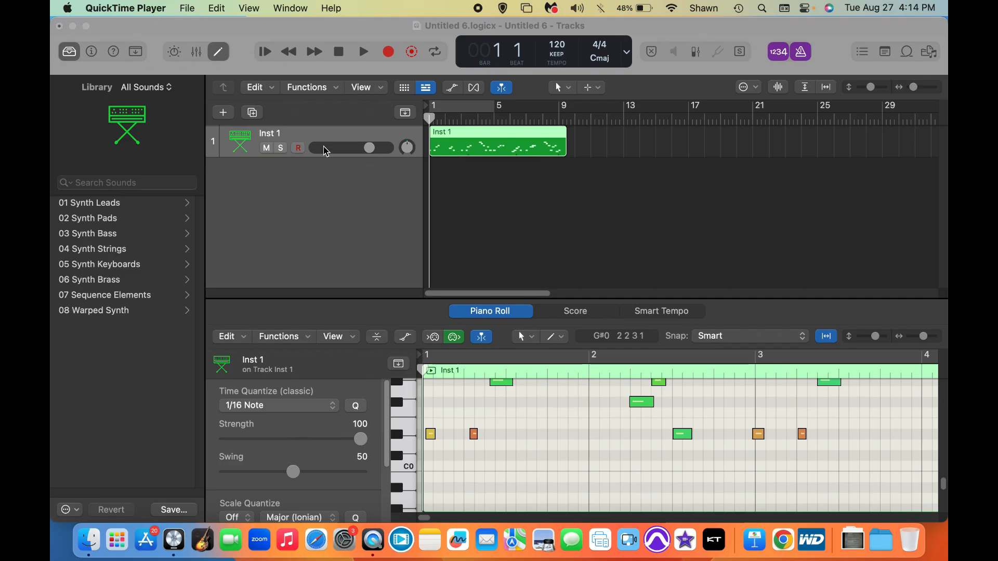
# Step: Show the inspector for the Inst 1 track and quantize its region to 1/4 Note
pyautogui.click(313, 131)
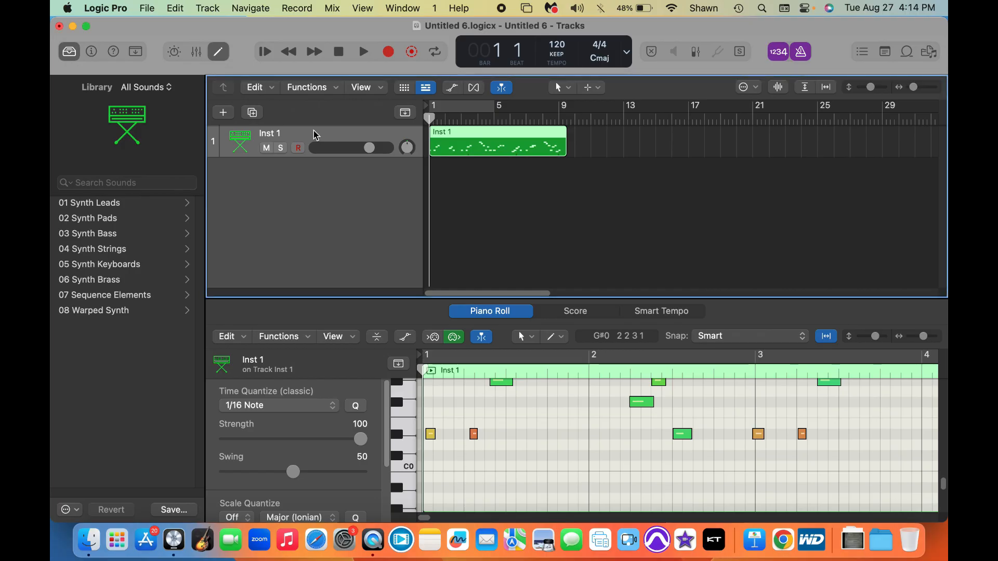
pyautogui.click(92, 53)
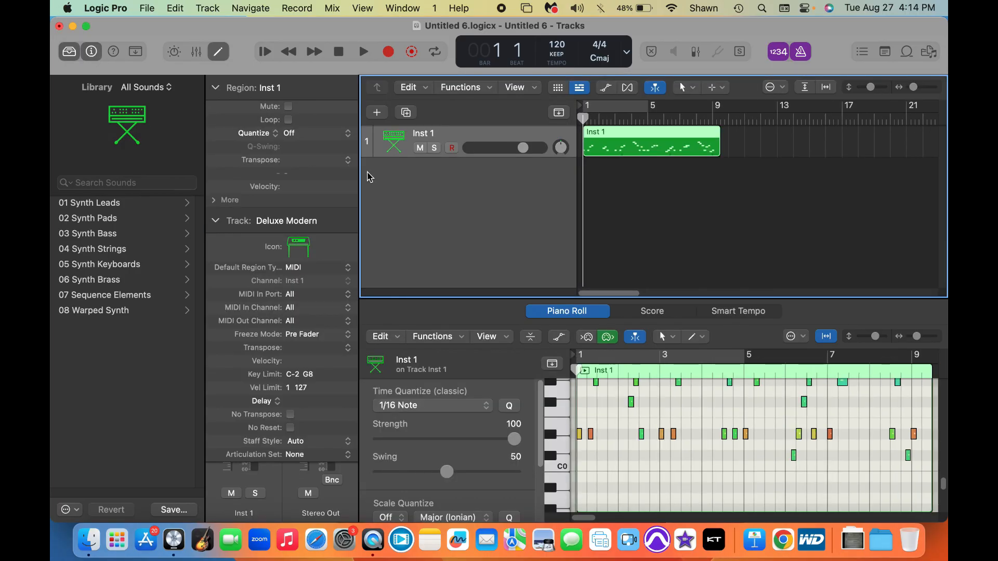
pyautogui.click(351, 138)
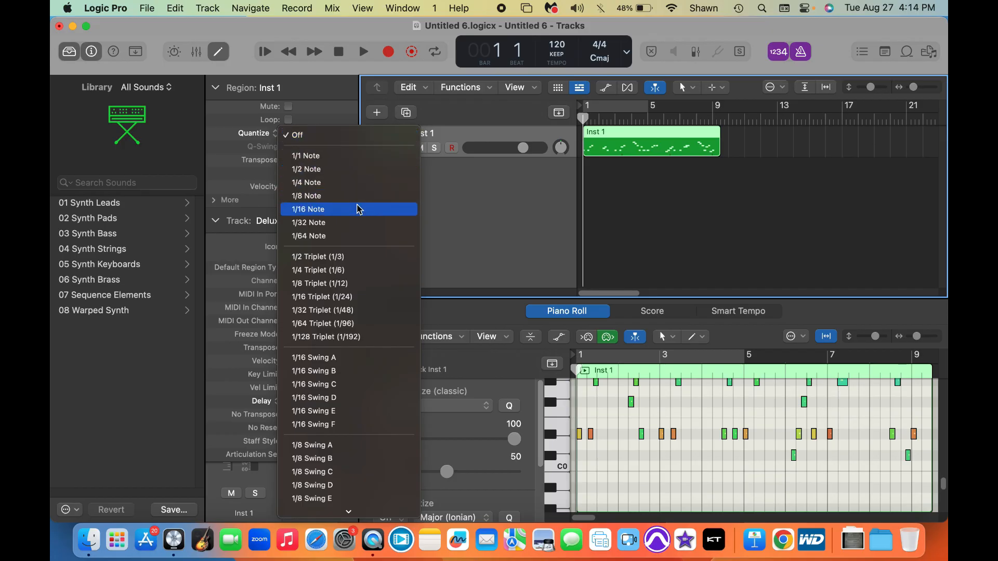
pyautogui.click(341, 183)
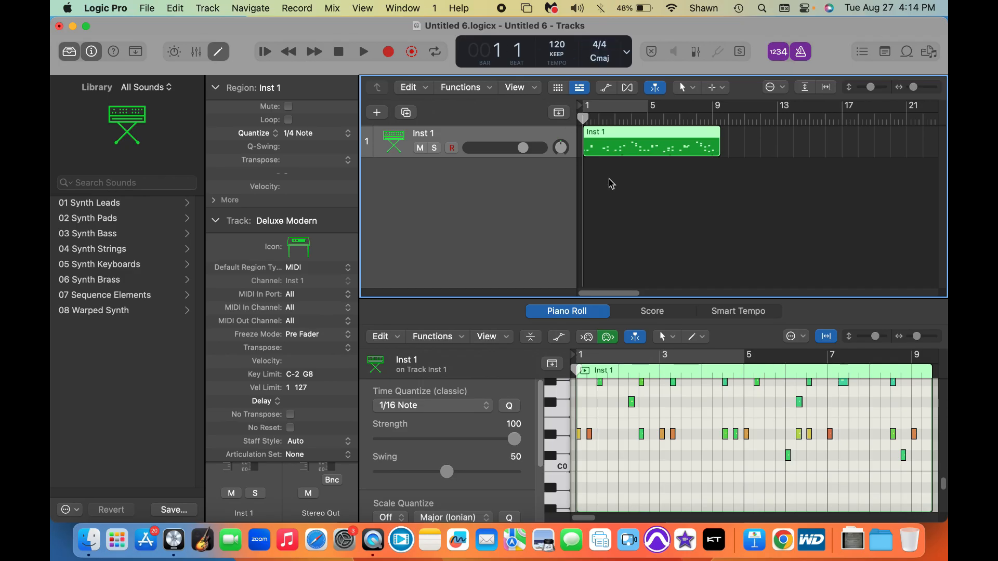
# Step: Move the playhead to just before bar 1 and hide the Library and the inspector
pyautogui.moveTo(583, 118); pyautogui.dragTo(581, 118)
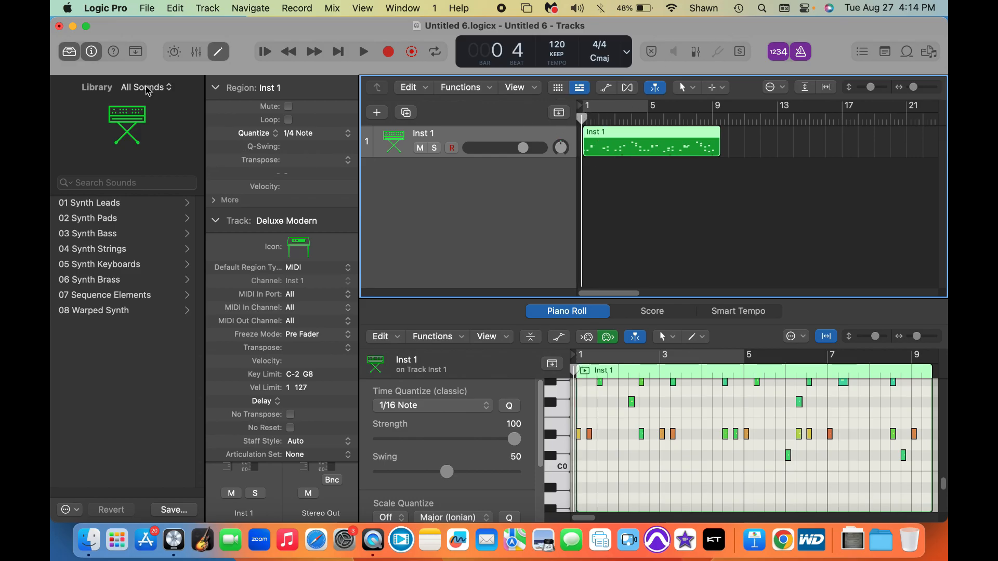
pyautogui.click(214, 57)
pyautogui.click(217, 54)
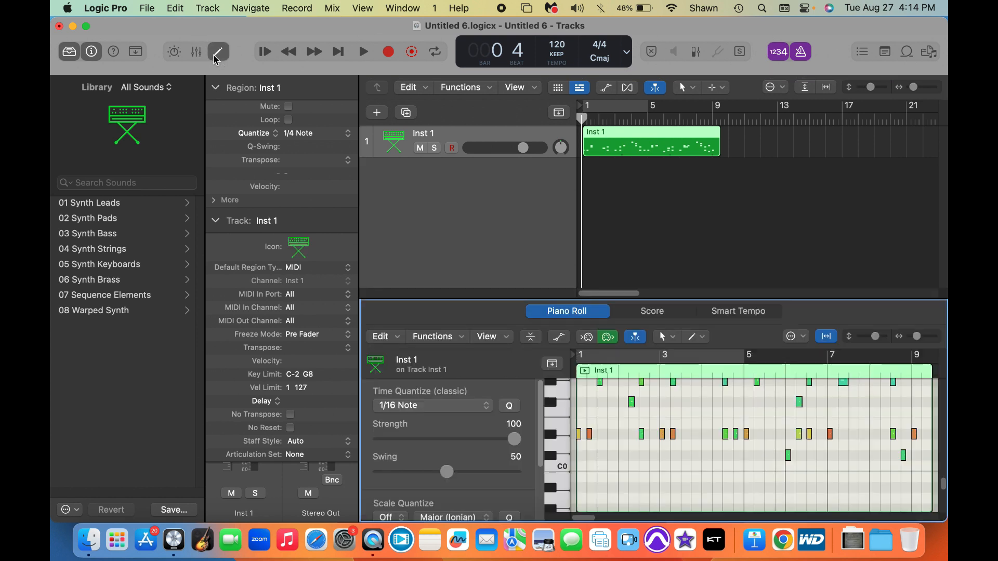
pyautogui.click(70, 51)
pyautogui.click(94, 53)
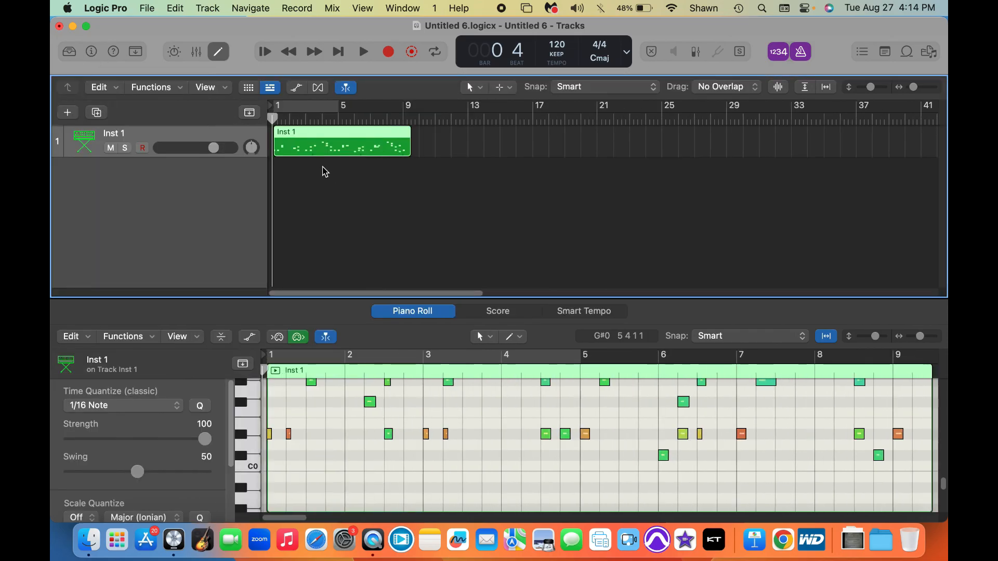
# Step: Create a new Drummer track with the Electronic genre
pyautogui.click(67, 112)
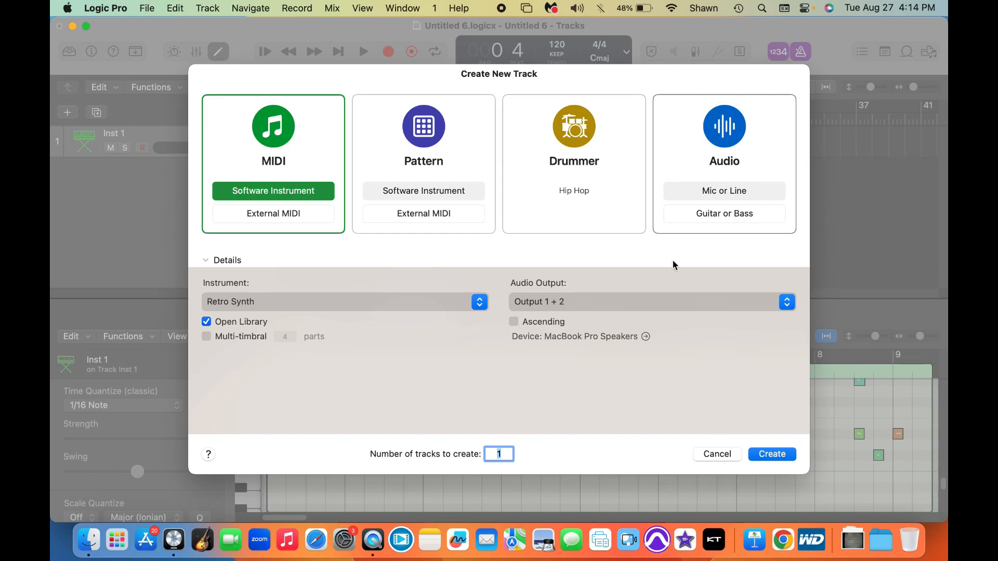
pyautogui.click(605, 167)
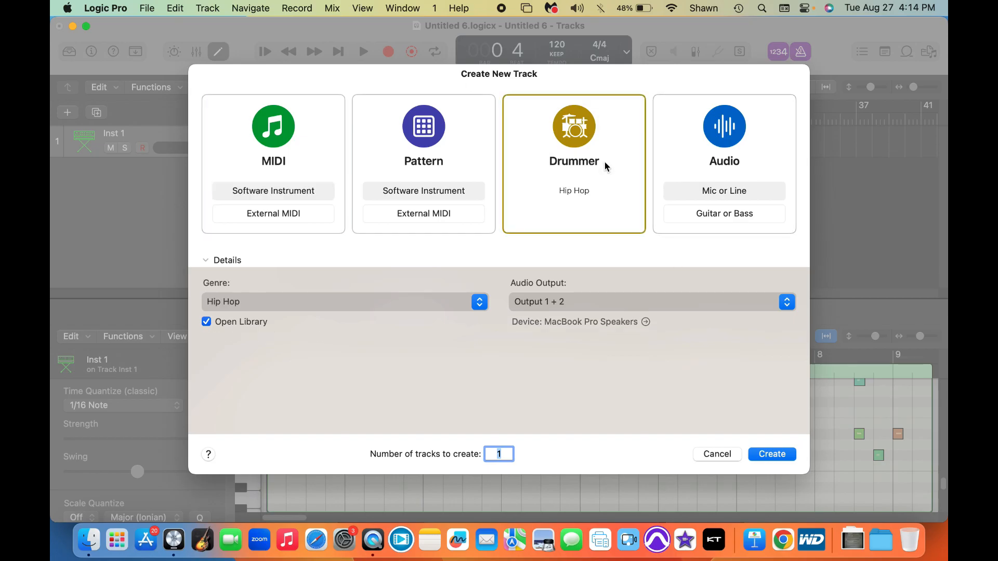
pyautogui.click(479, 303)
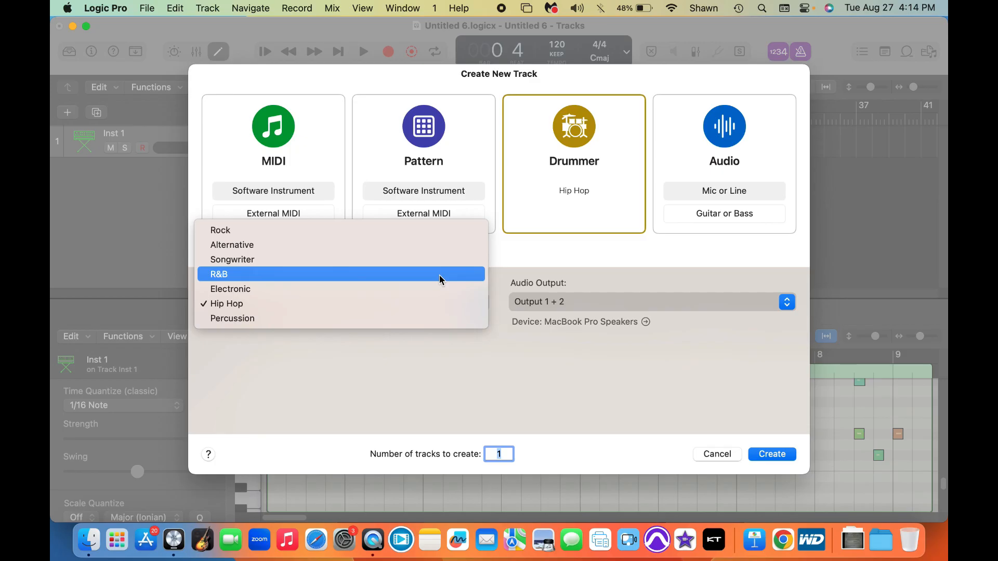
pyautogui.click(429, 289)
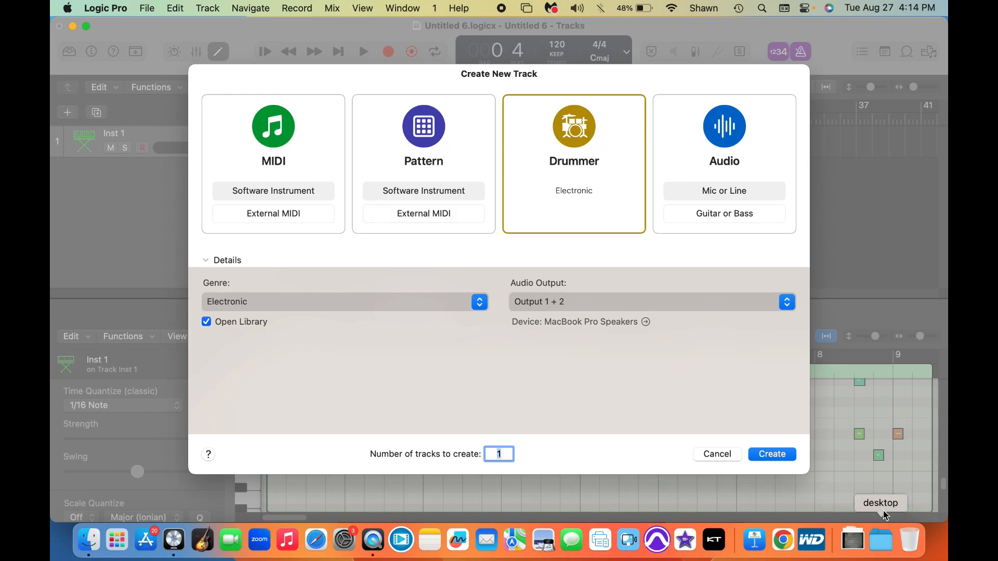
pyautogui.click(769, 458)
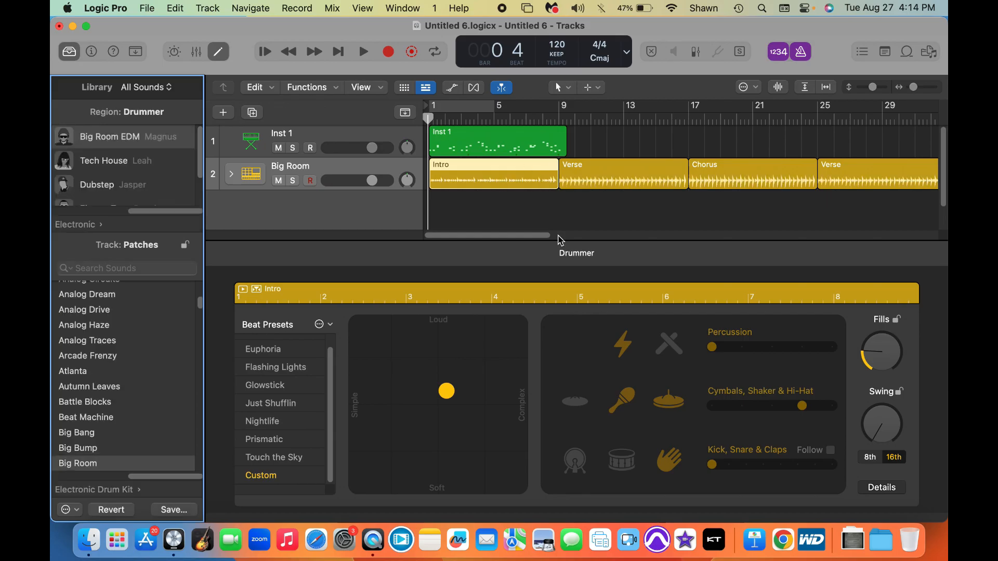
# Step: Expand the Big Room drummer track to show its individual drum tracks and hide the Drummer editor
pyautogui.moveTo(452, 236); pyautogui.dragTo(646, 255)
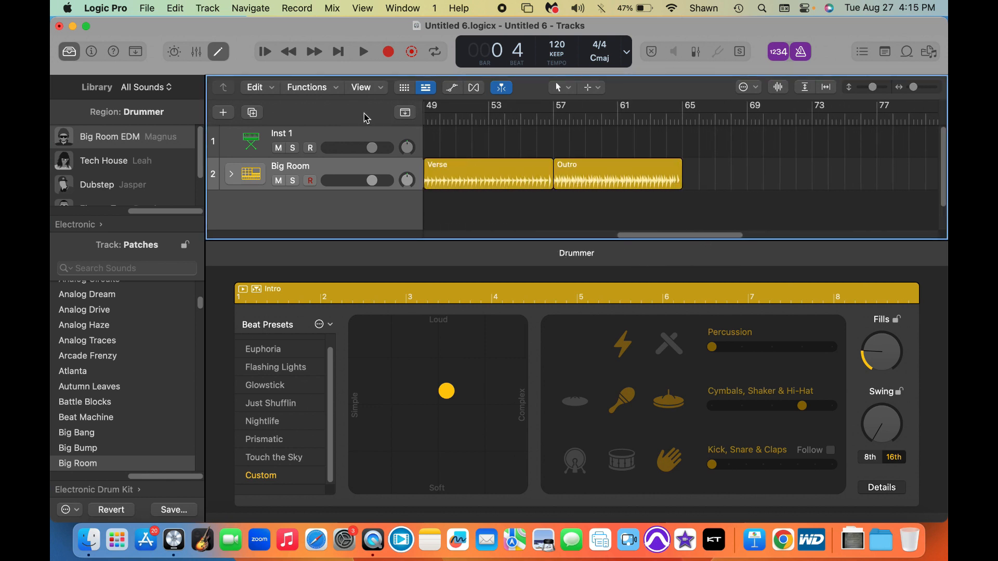
pyautogui.click(410, 114)
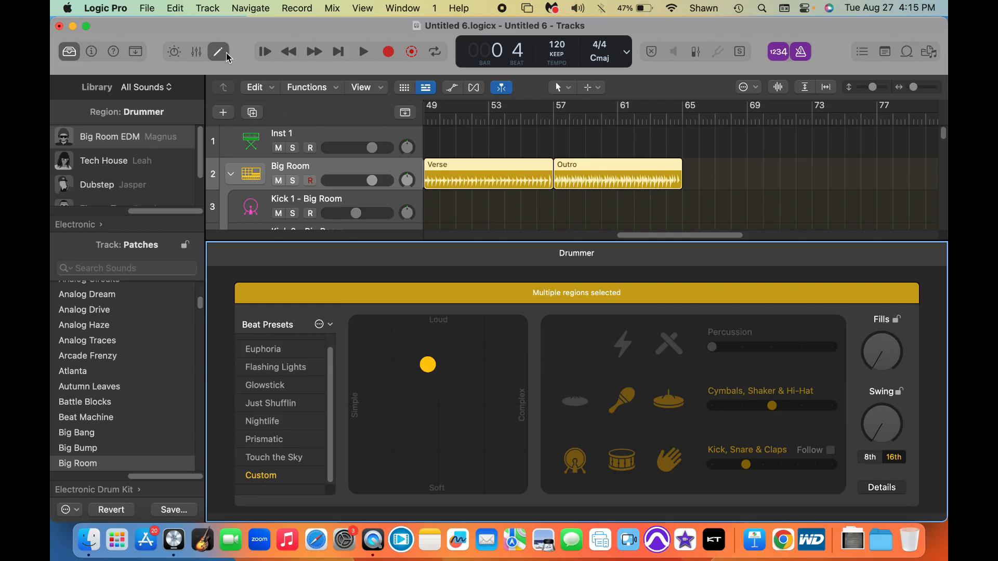
pyautogui.click(217, 51)
pyautogui.scroll(-5, 591, 372)
pyautogui.scroll(4, 591, 373)
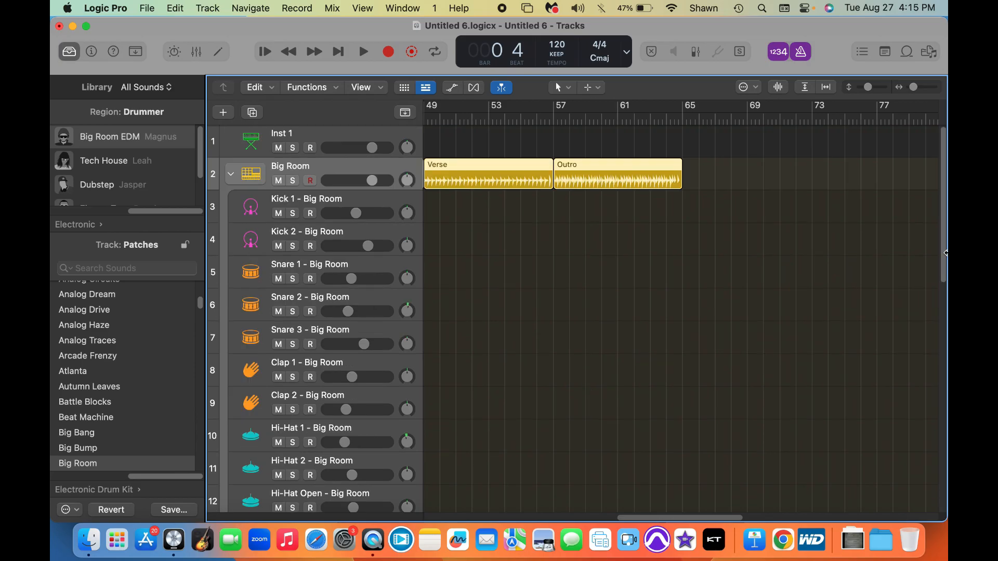
# Step: Show the global tracks above the track list and clear the selection of the drummer regions
pyautogui.click(406, 113)
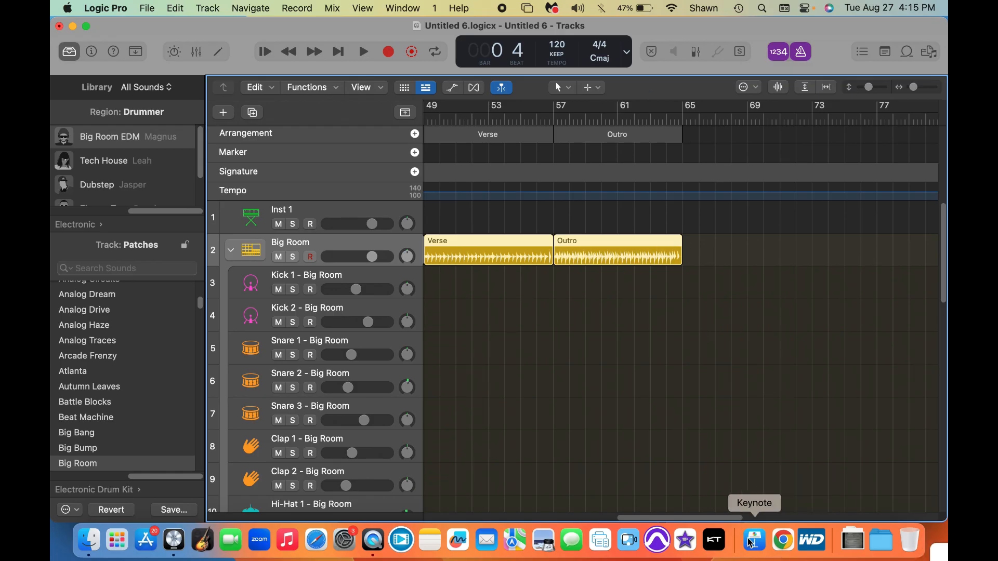
pyautogui.moveTo(719, 520); pyautogui.dragTo(479, 516)
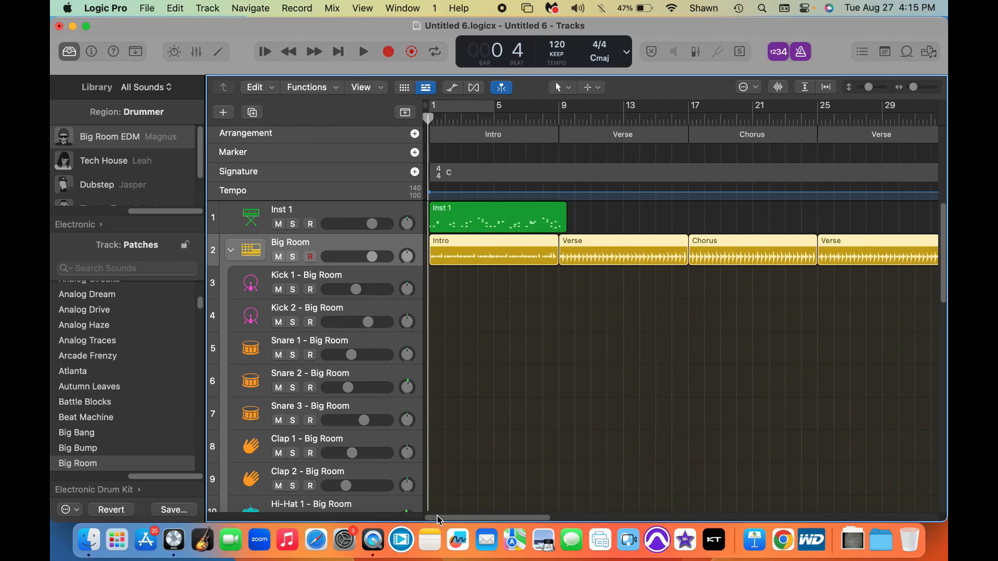
pyautogui.click(570, 214)
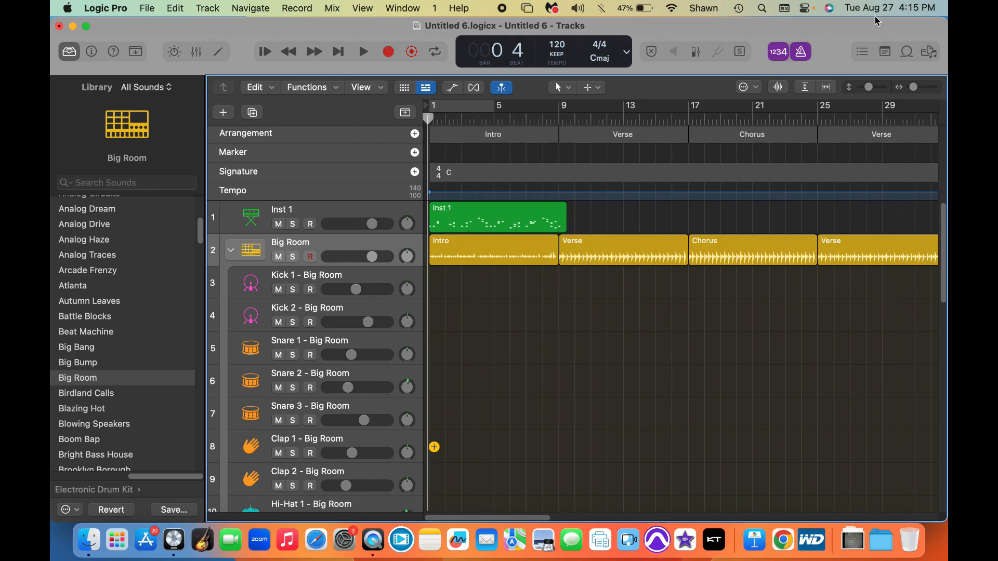
# Step: Split the Inst 1 region at bar 9, where the Intro ends, and delete the leftover piece
pyautogui.click(867, 93)
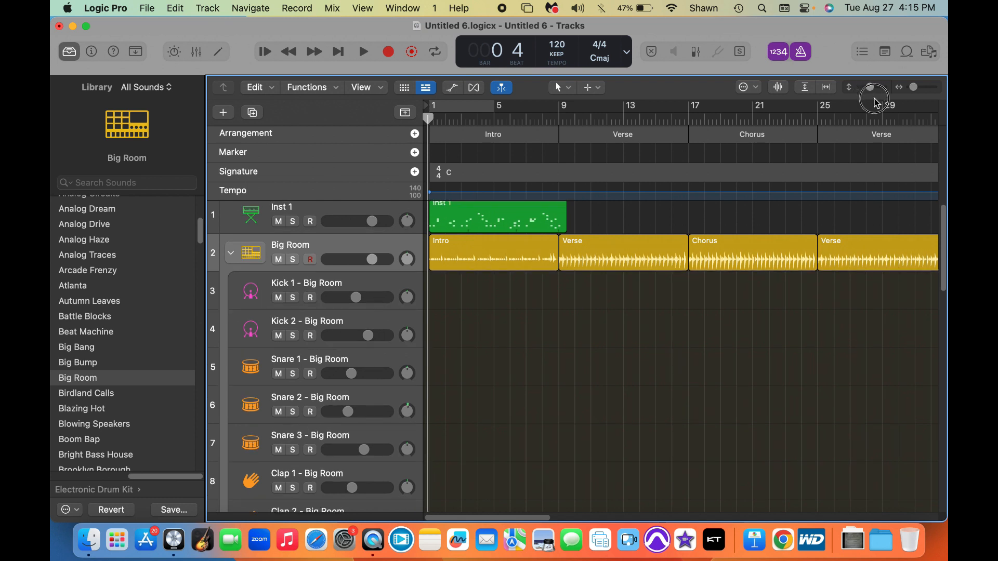
pyautogui.moveTo(868, 88); pyautogui.dragTo(876, 89)
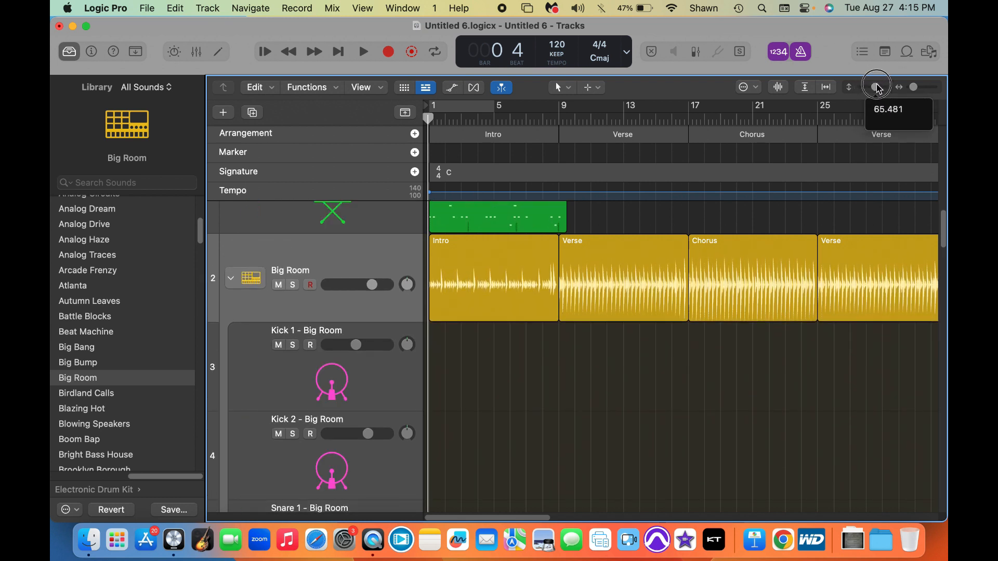
pyautogui.scroll(3, 586, 267)
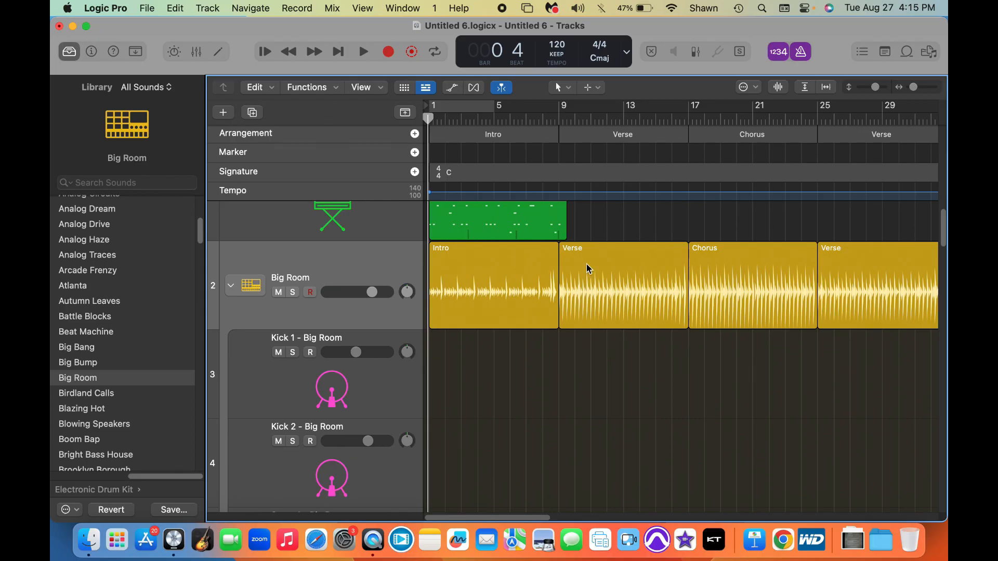
pyautogui.moveTo(917, 92); pyautogui.dragTo(921, 93)
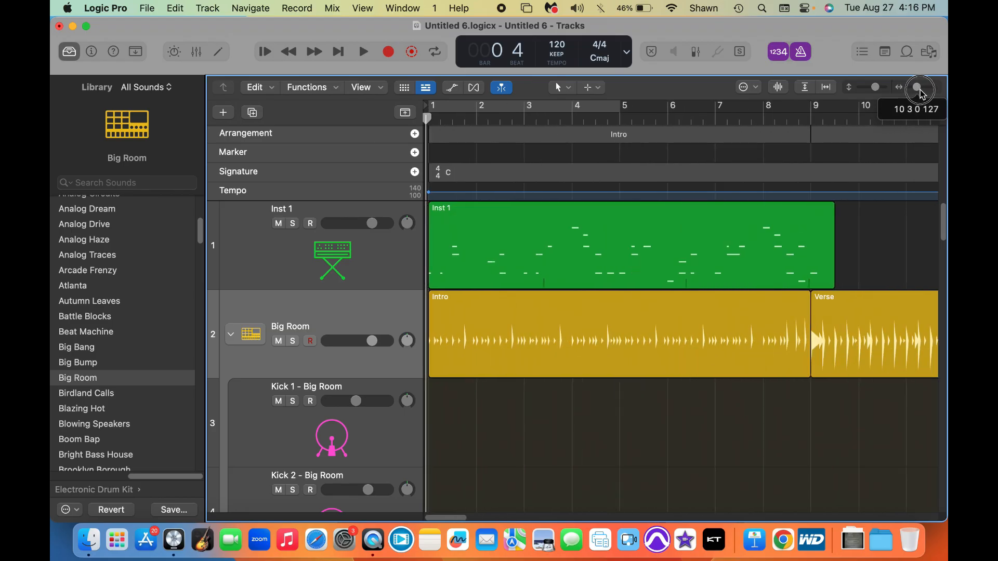
pyautogui.click(833, 248)
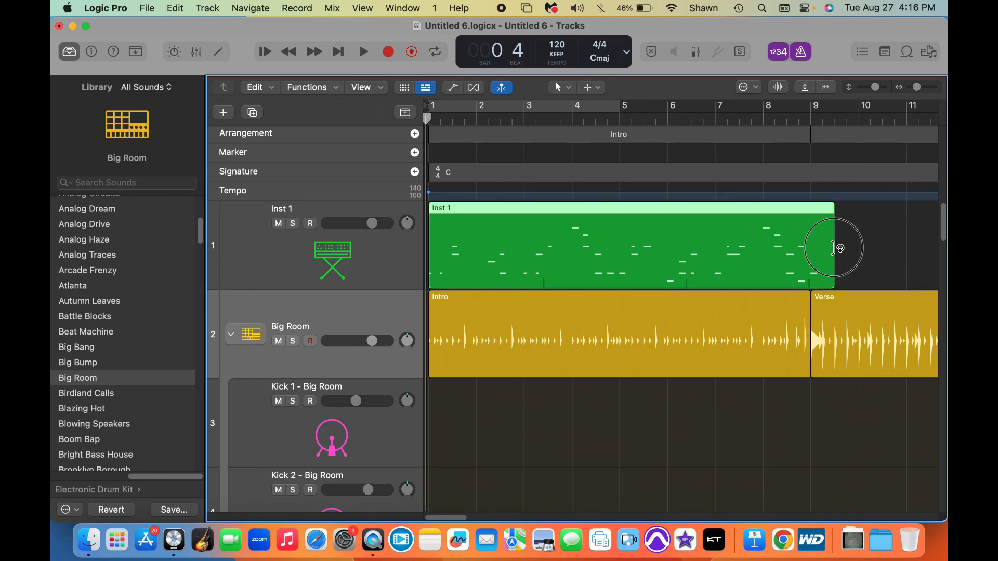
pyautogui.moveTo(809, 116); pyautogui.dragTo(811, 123)
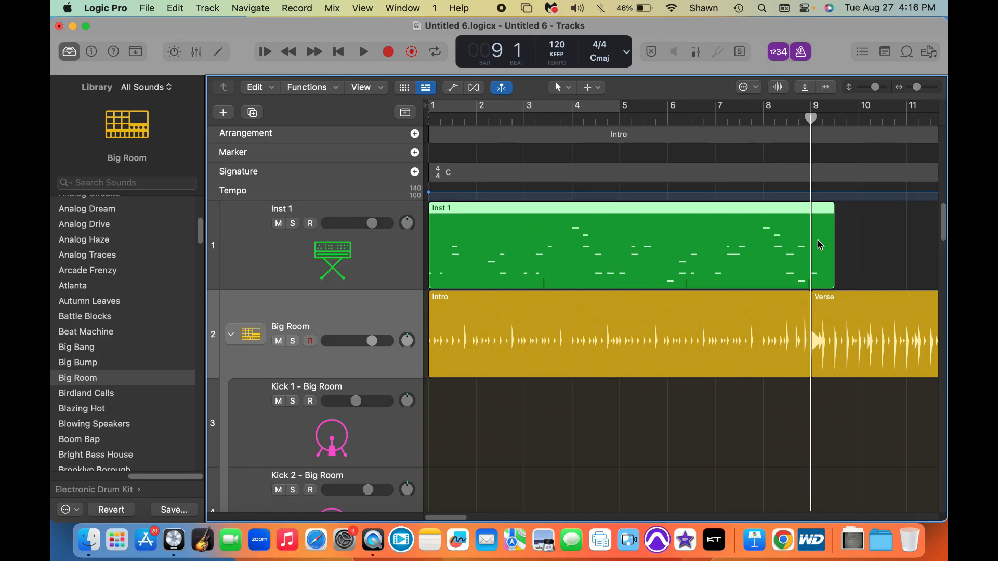
pyautogui.press('super+t')
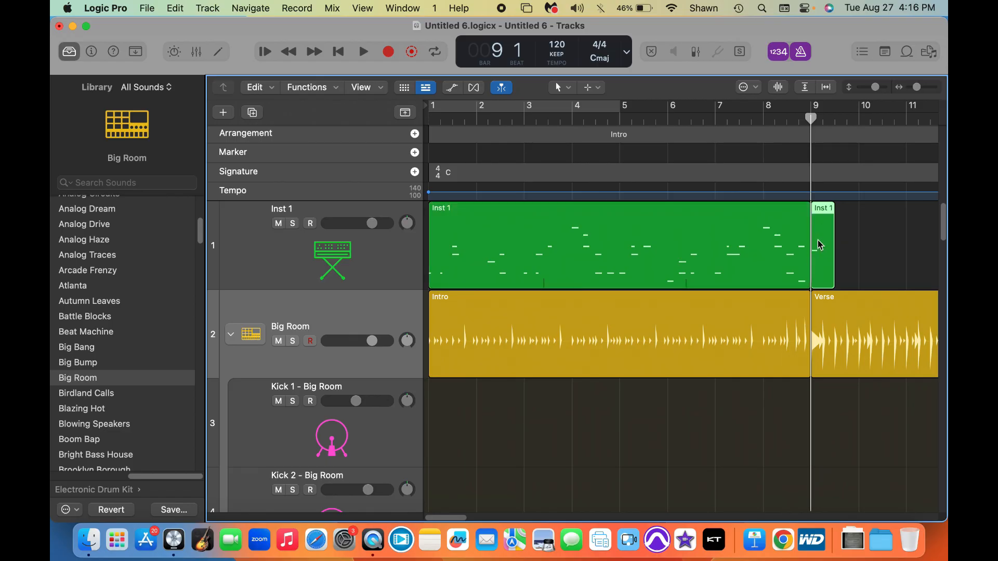
pyautogui.press('Delete')
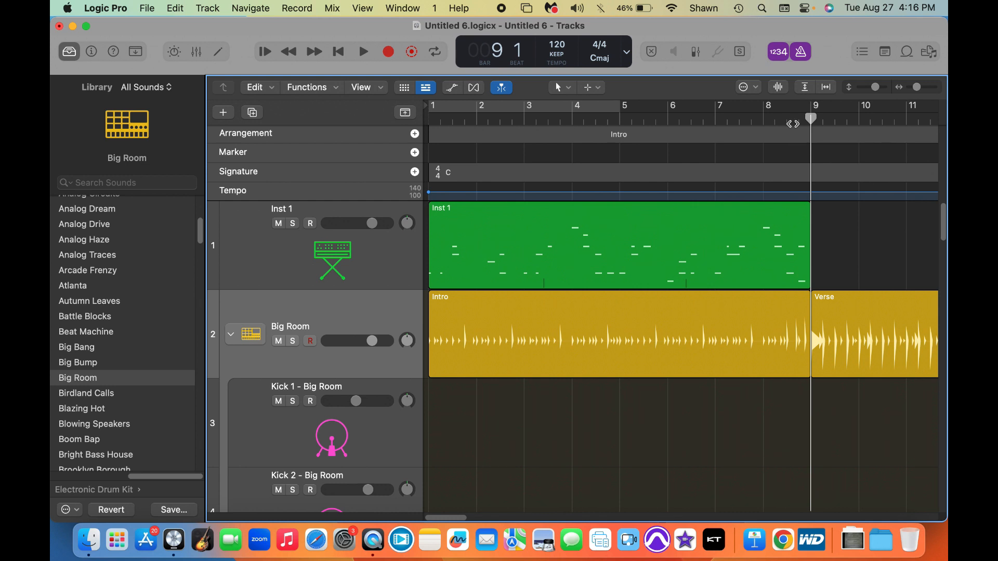
# Step: Collapse the Big Room drum tracks and select the Inst 1 track
pyautogui.click(805, 87)
pyautogui.click(827, 87)
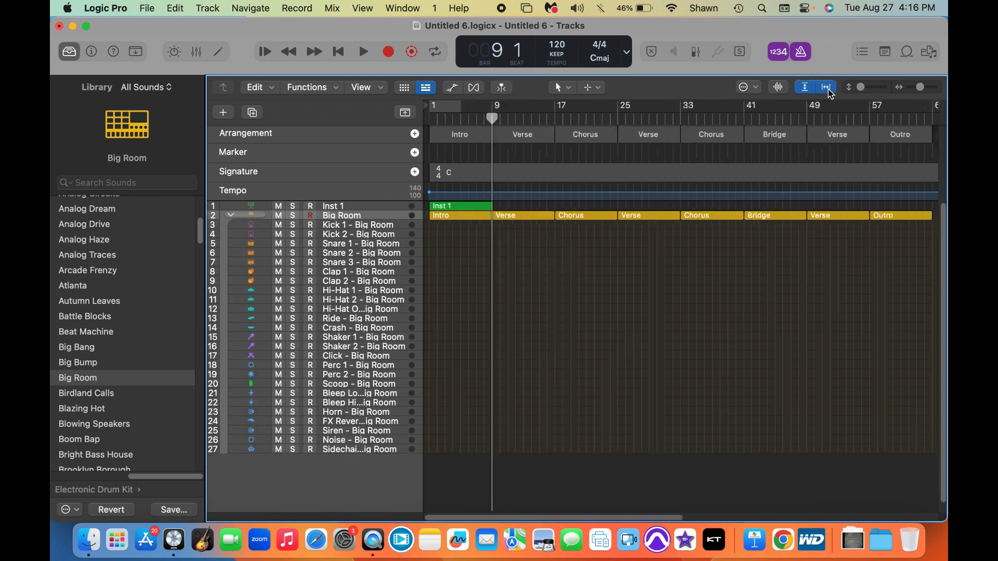
pyautogui.moveTo(862, 88)
pyautogui.mouseDown()
pyautogui.moveTo(926, 86)
pyautogui.moveTo(872, 88)
pyautogui.mouseUp()
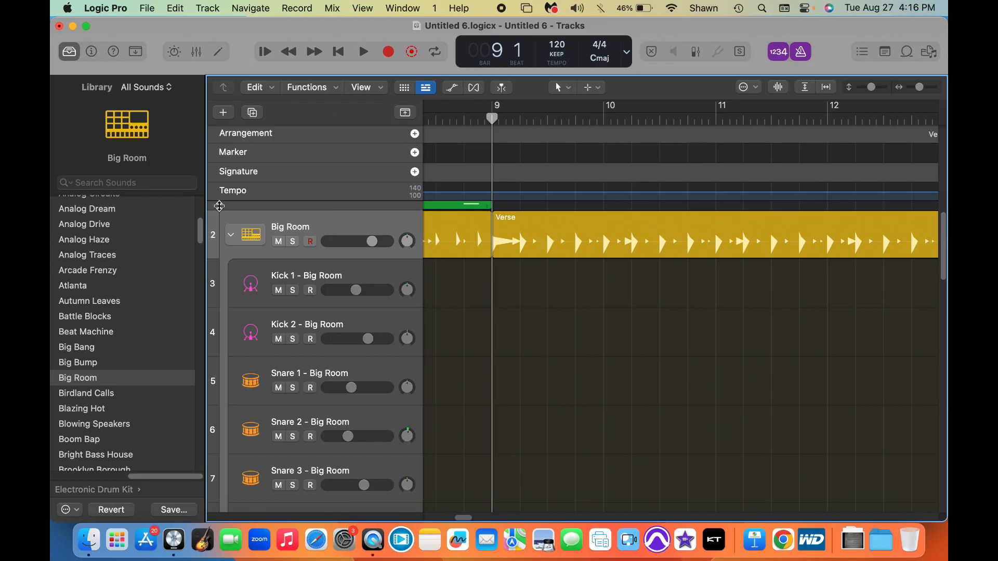
pyautogui.scroll(-1, 223, 200)
pyautogui.scroll(2, 239, 216)
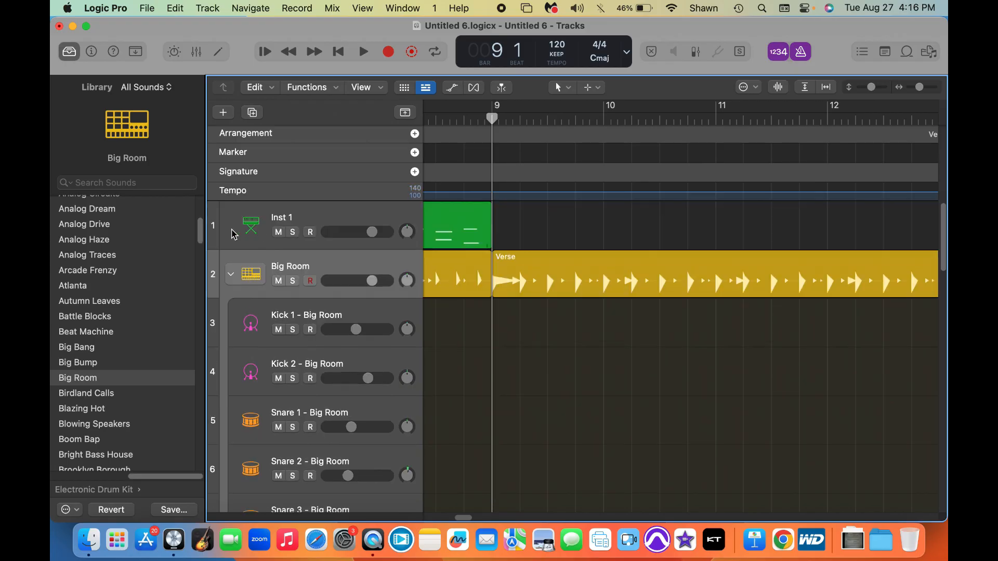
pyautogui.click(232, 279)
pyautogui.click(359, 228)
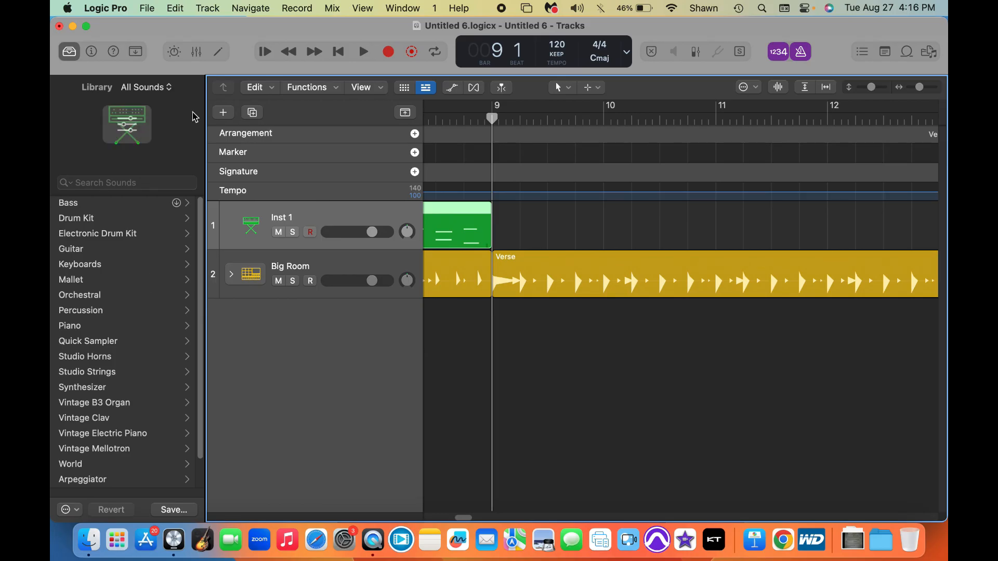
# Step: Hide the global tracks and expand the Big Room drum tracks
pyautogui.click(406, 113)
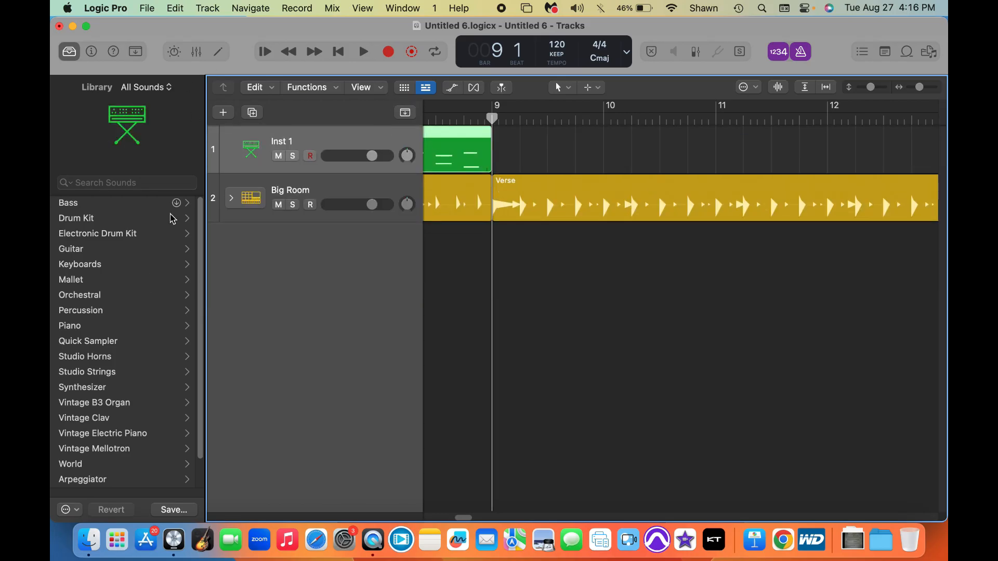
pyautogui.click(230, 199)
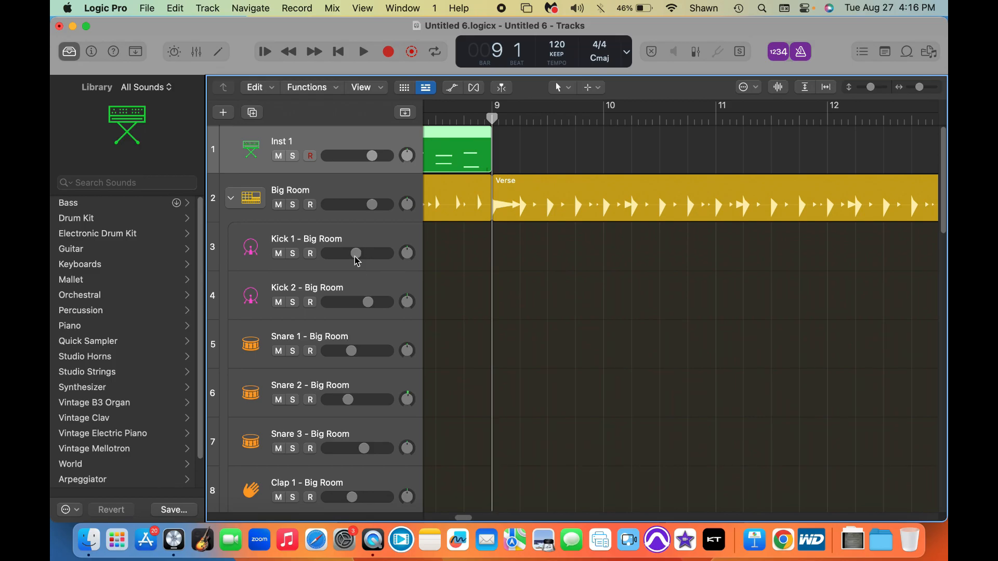
# Step: Turn on cycle mode for bars 1 to 5 and move the playhead to bar 1
pyautogui.click(443, 57)
pyautogui.click(435, 115)
pyautogui.moveTo(436, 115); pyautogui.dragTo(357, 131)
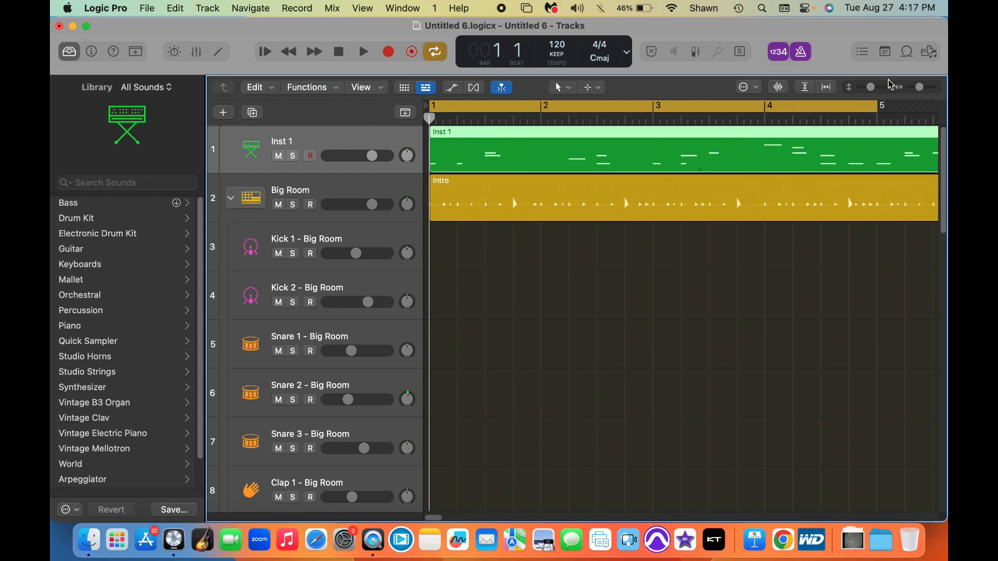
pyautogui.moveTo(920, 87); pyautogui.dragTo(913, 90)
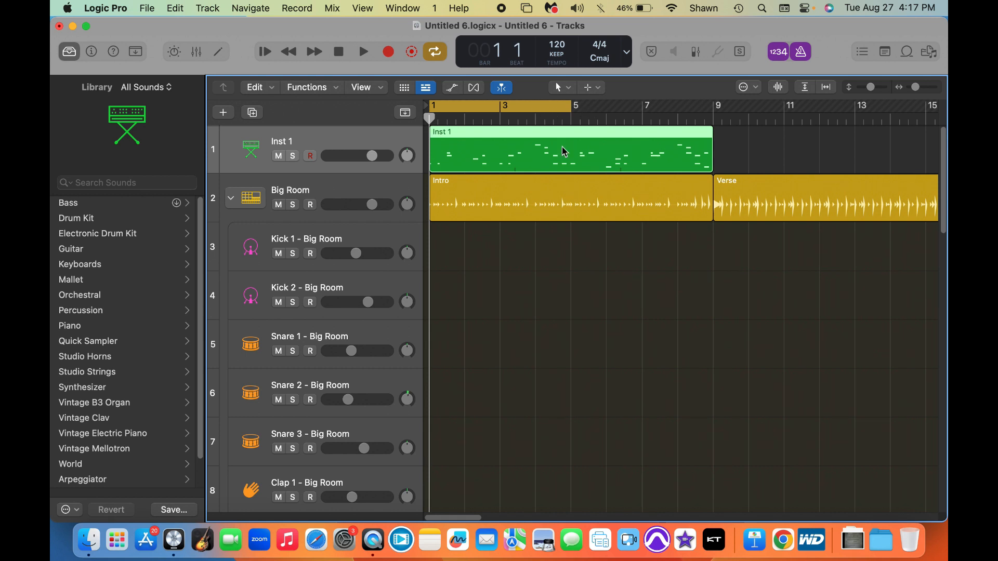
# Step: Play the cycled section from bar 1 to hear Inst 1 with the drums, and stop during bar 3
pyautogui.click(569, 112)
pyautogui.click(364, 52)
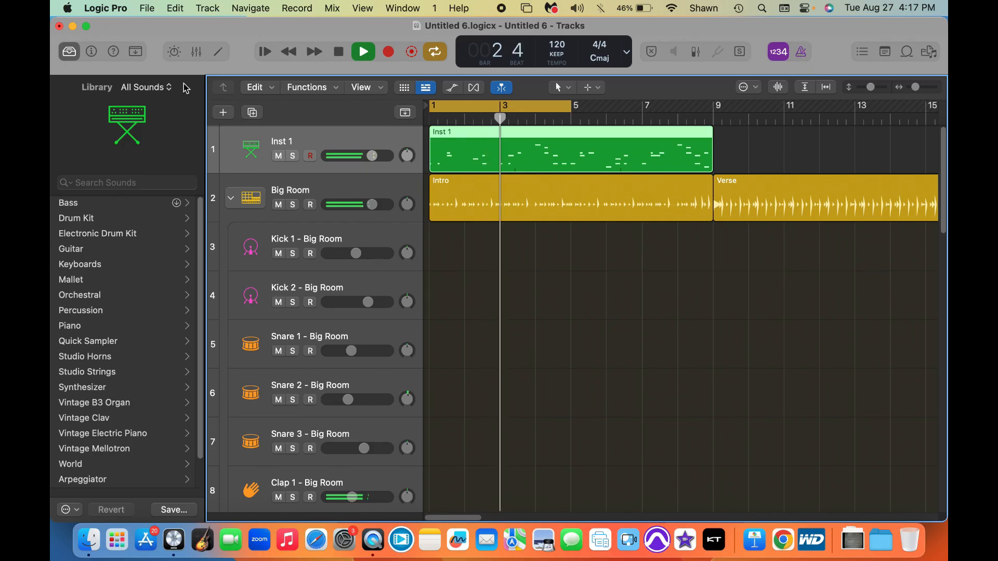
pyautogui.press('space')
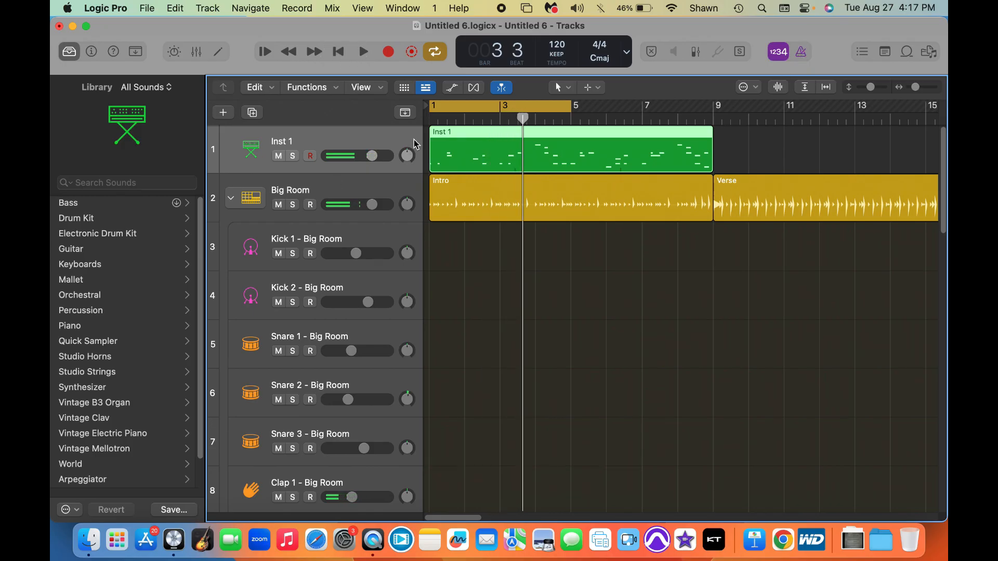
# Step: Show the inspector for the Inst 1 region and set its quantize value to 1/16 Note
pyautogui.click(498, 142)
pyautogui.click(91, 51)
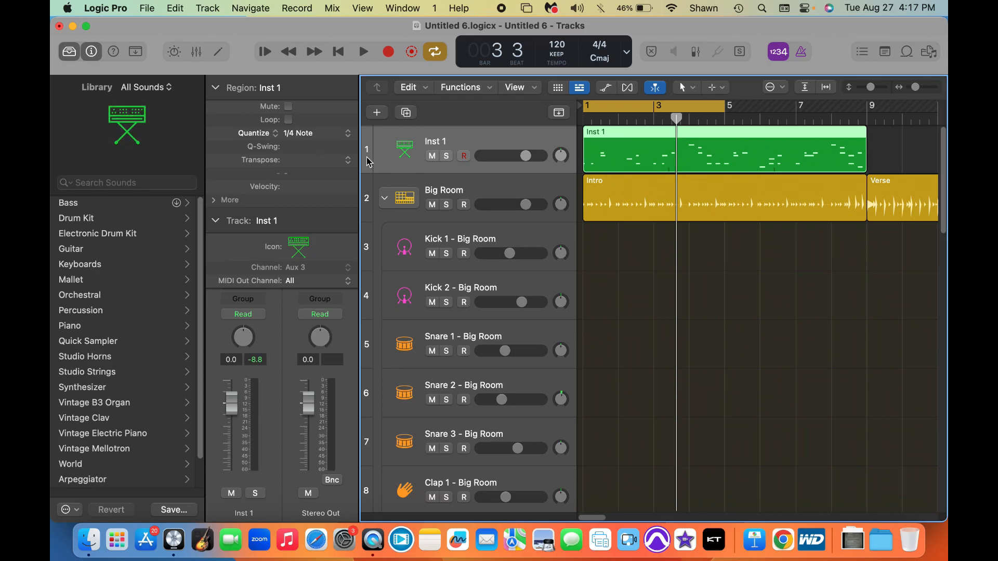
pyautogui.click(348, 134)
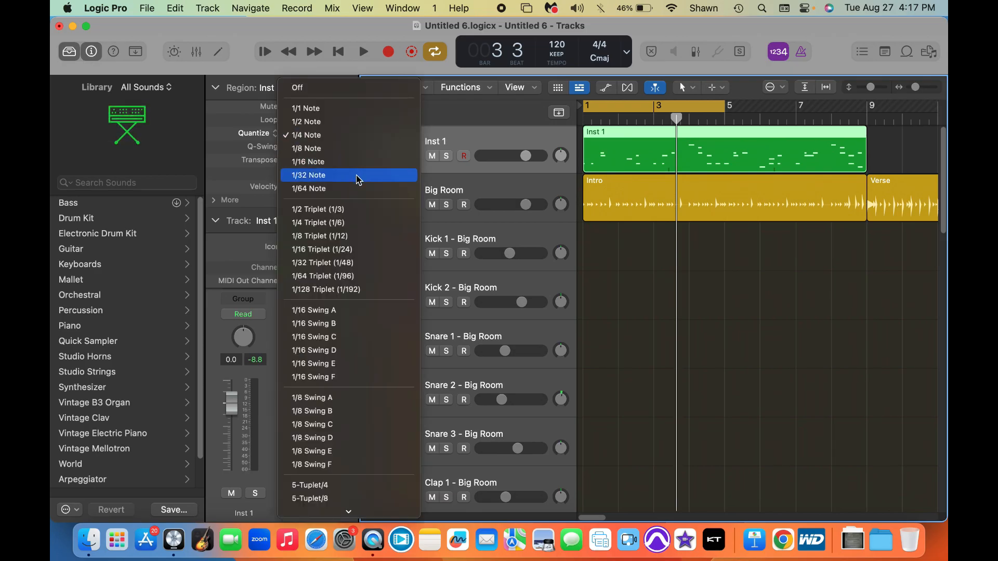
pyautogui.click(342, 162)
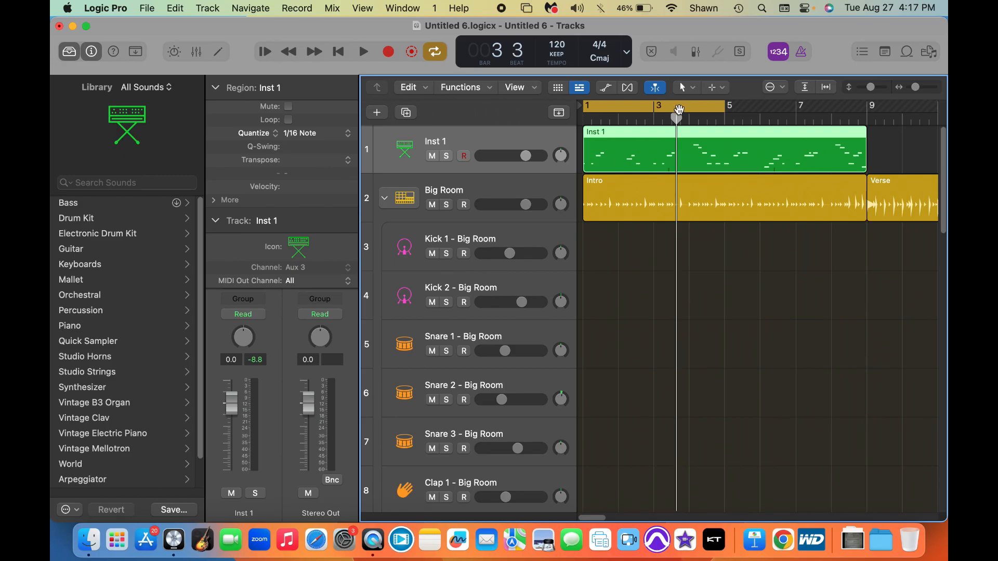
# Step: Play the requantized Inst 1 region with the drums from bar 1, and stop playback
pyautogui.moveTo(678, 120); pyautogui.dragTo(583, 120)
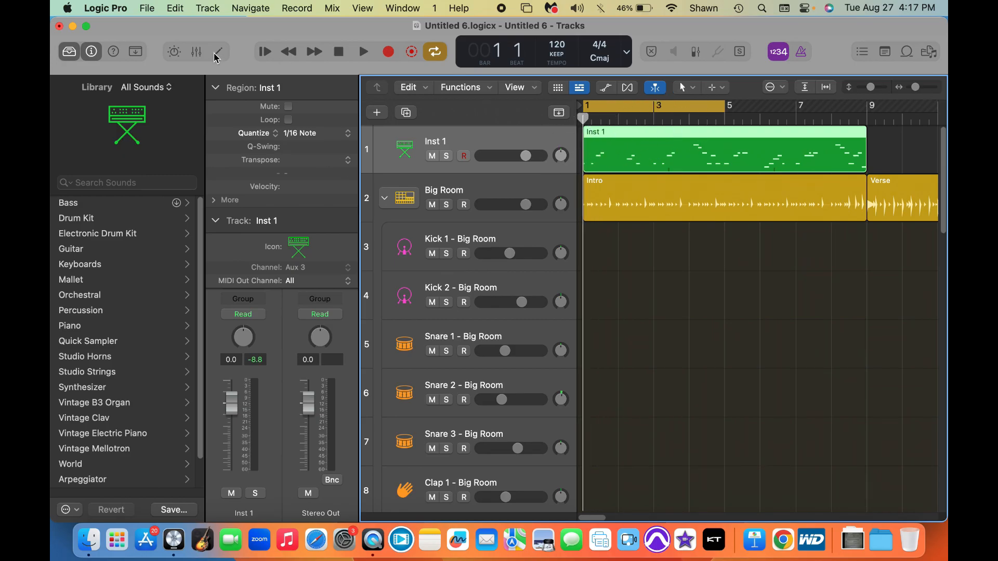
pyautogui.click(363, 52)
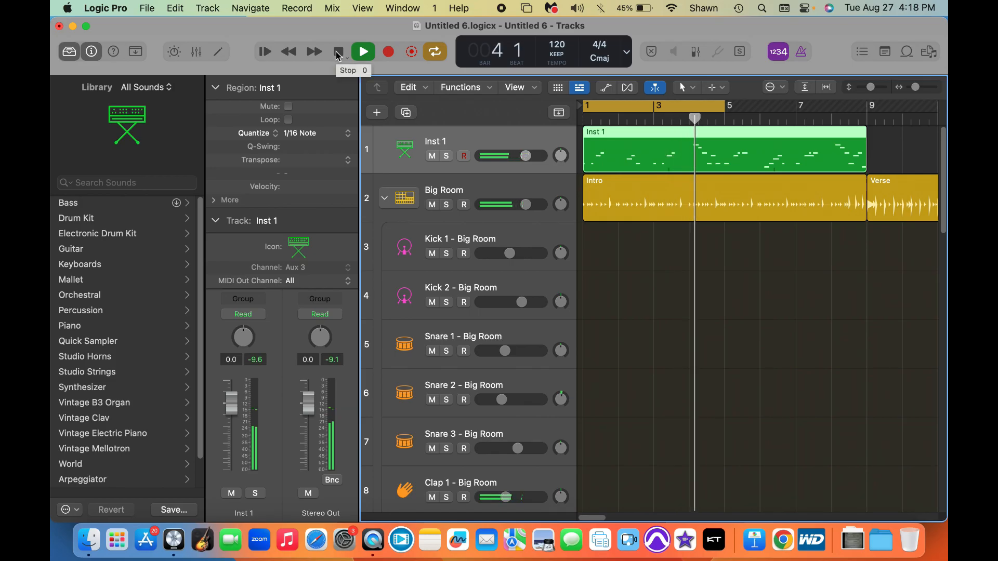
pyautogui.click(339, 53)
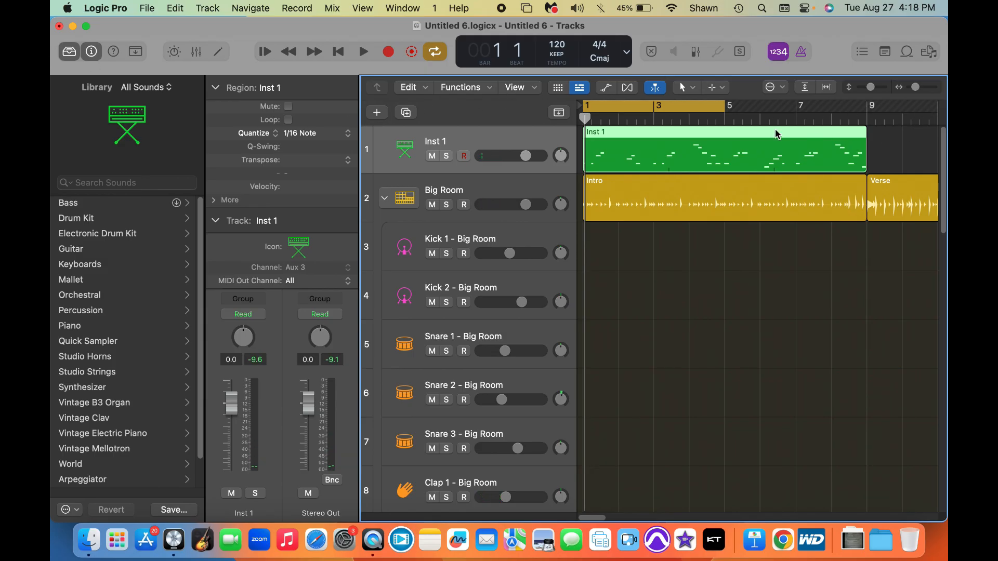
pyautogui.rightClick(663, 148)
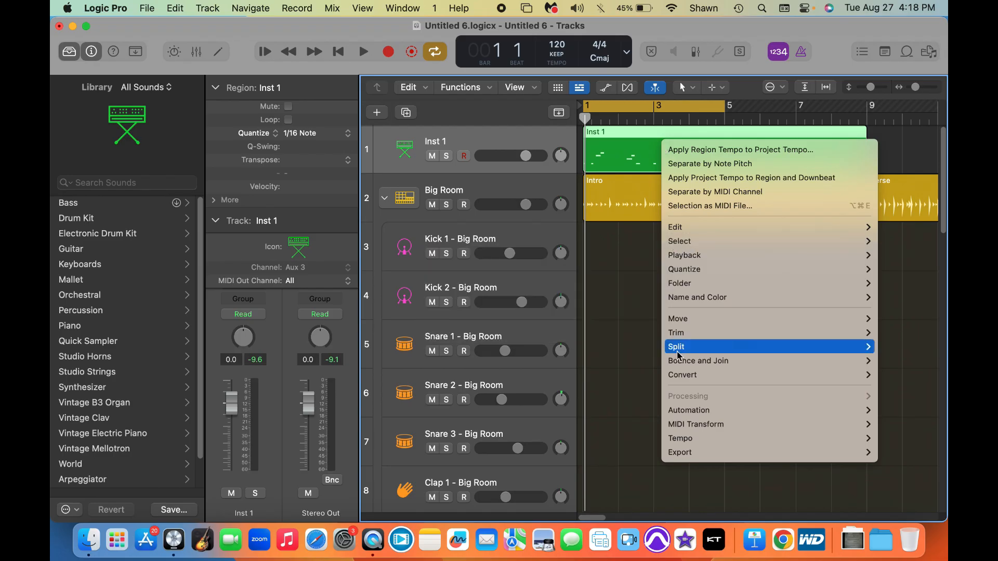
pyautogui.click(624, 278)
# Step: Collapse the Big Room drum tracks into their main track and hide the Library
pyautogui.scroll(-2, 382, 178)
pyautogui.scroll(2, 382, 178)
pyautogui.scroll(-10, 382, 179)
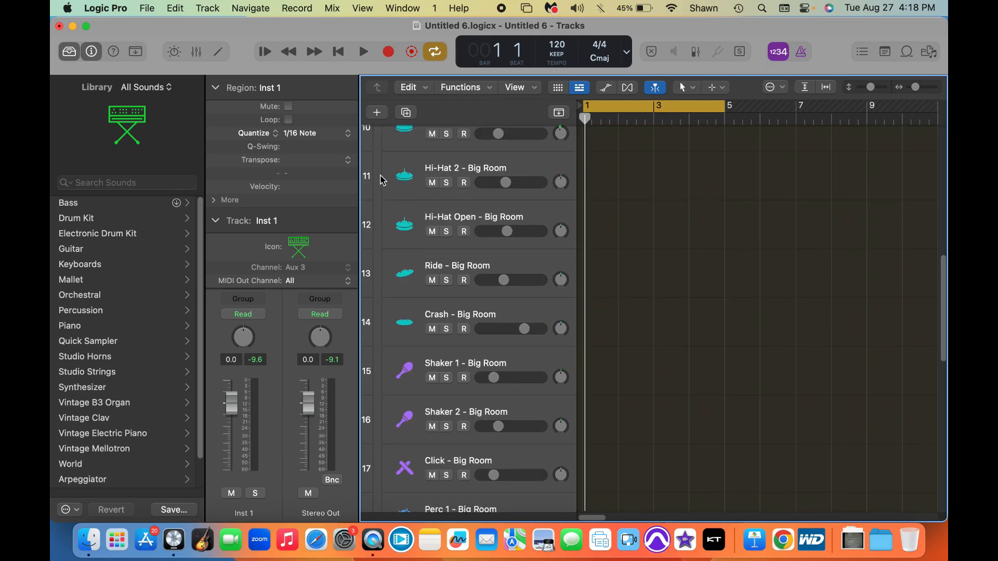
pyautogui.scroll(10, 382, 179)
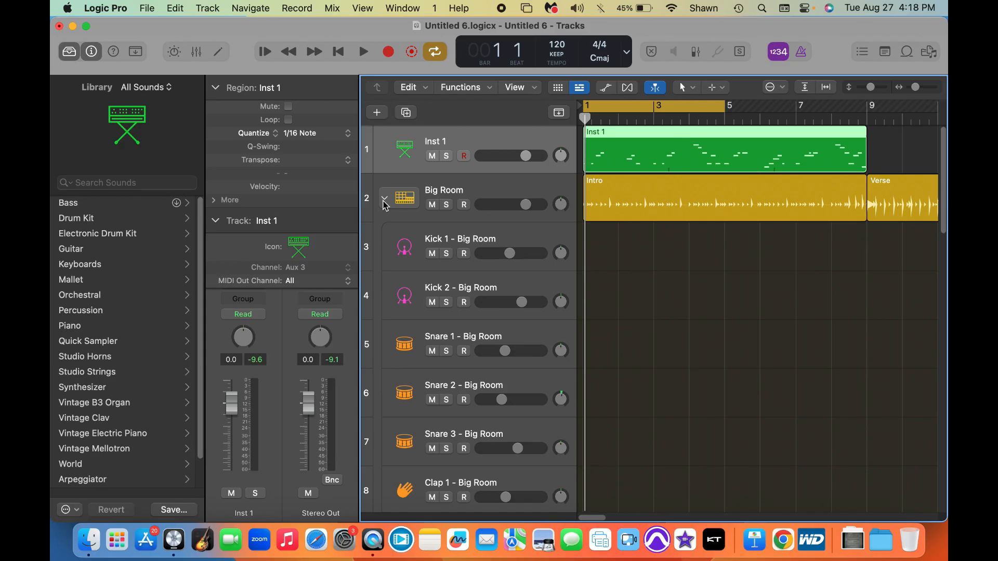
pyautogui.click(384, 200)
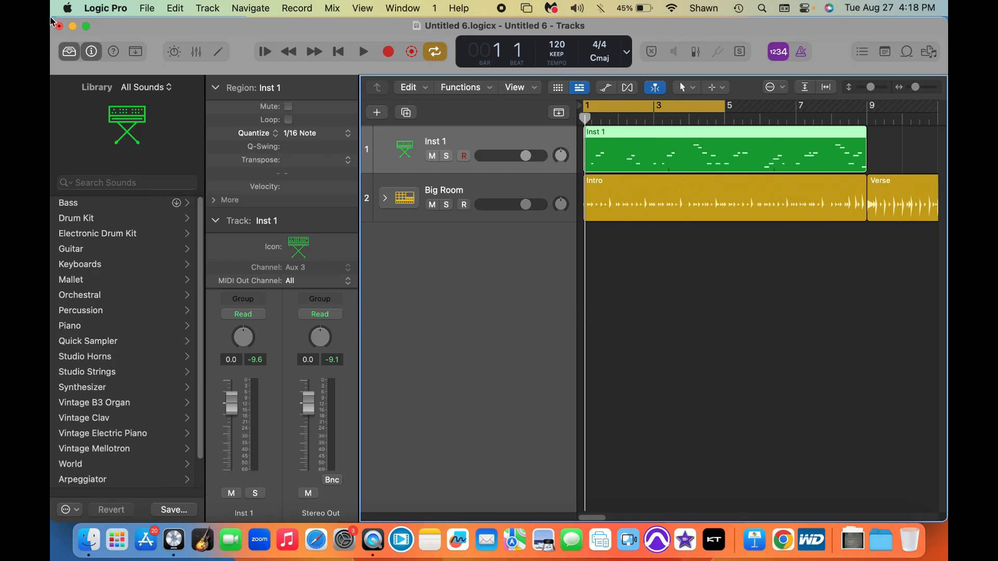
pyautogui.click(68, 54)
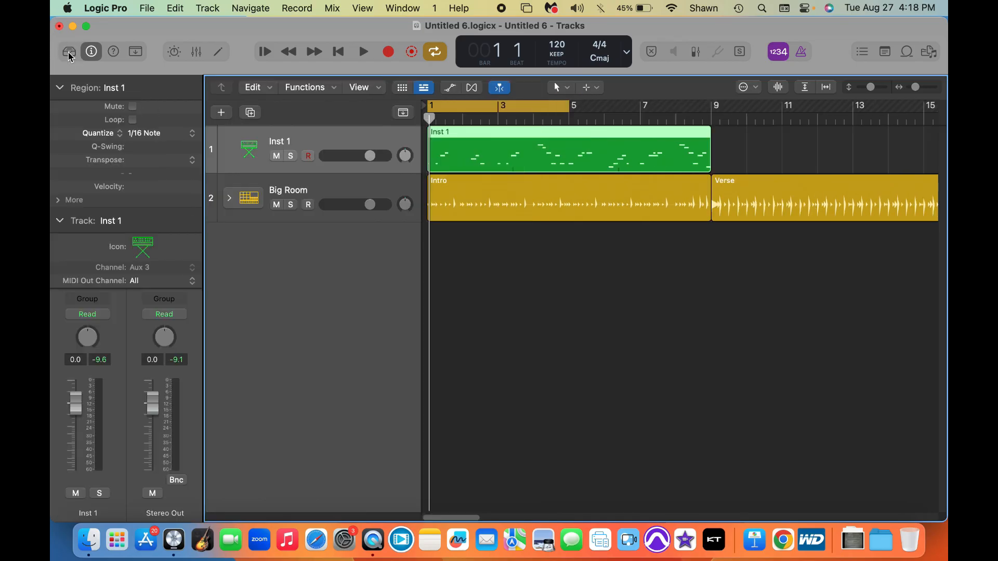
# Step: Hide the inspector and create one software instrument track using the ES P (Polyphonic Synth) instrument
pyautogui.click(91, 52)
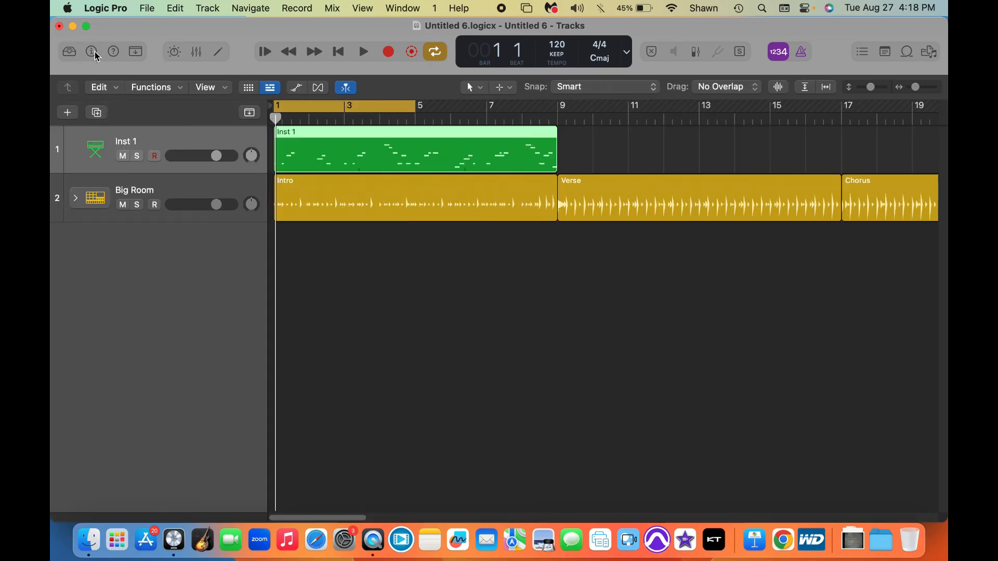
pyautogui.click(67, 113)
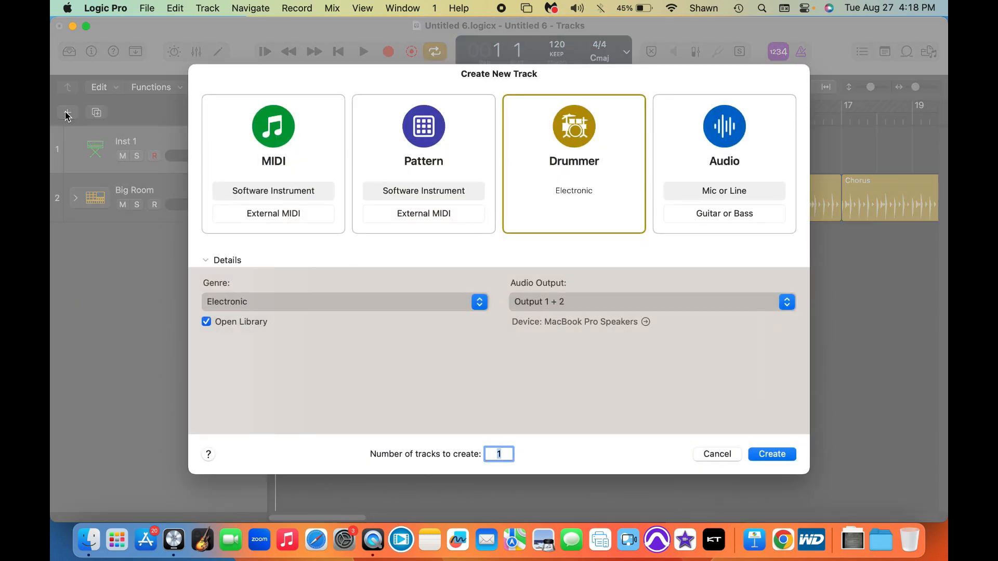
pyautogui.click(286, 191)
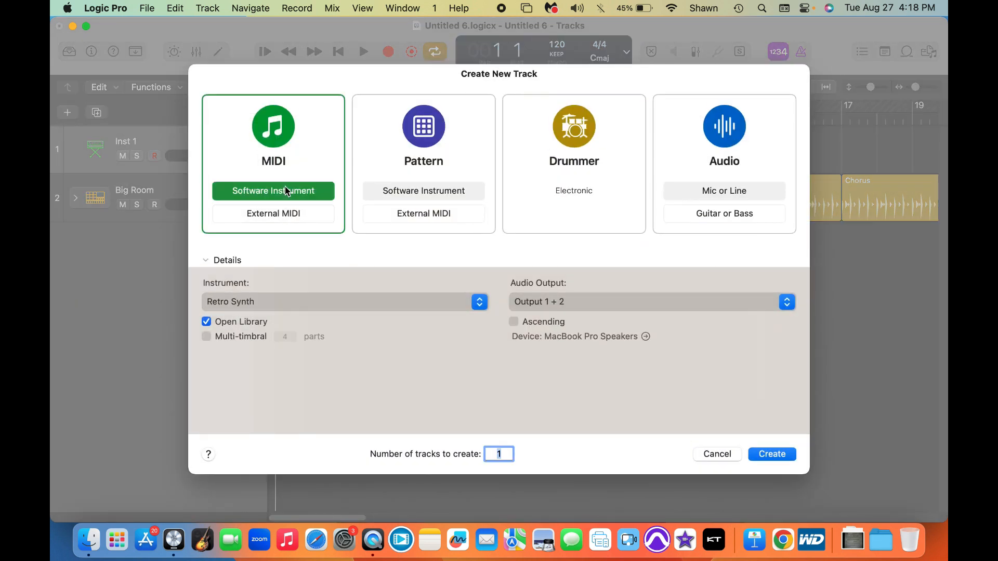
pyautogui.click(478, 305)
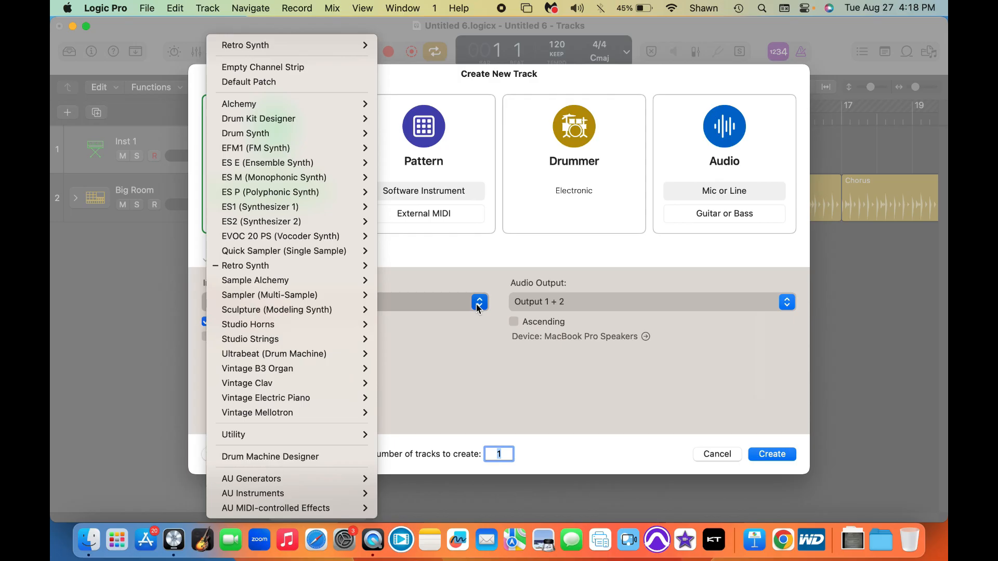
pyautogui.moveTo(279, 163)
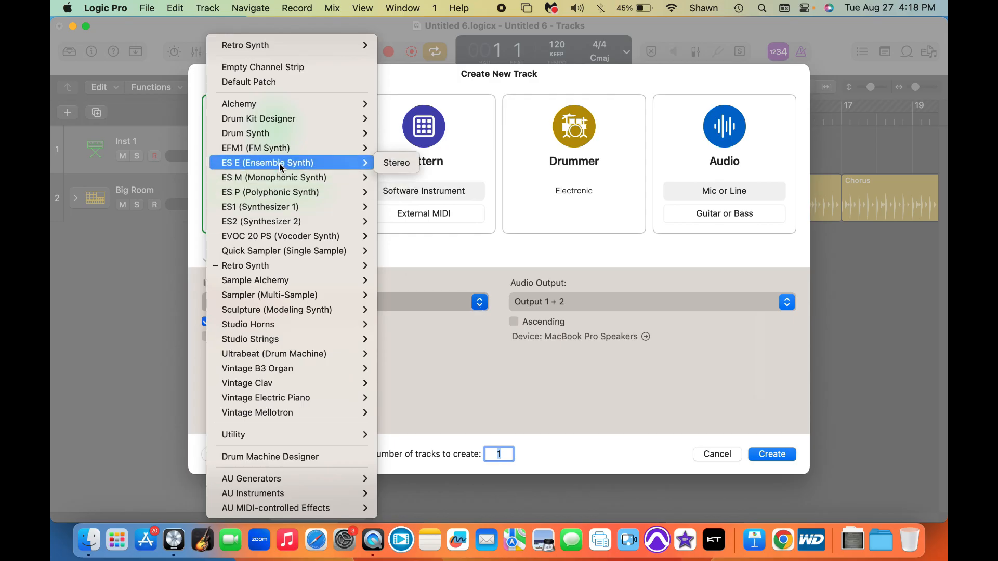
pyautogui.moveTo(319, 223)
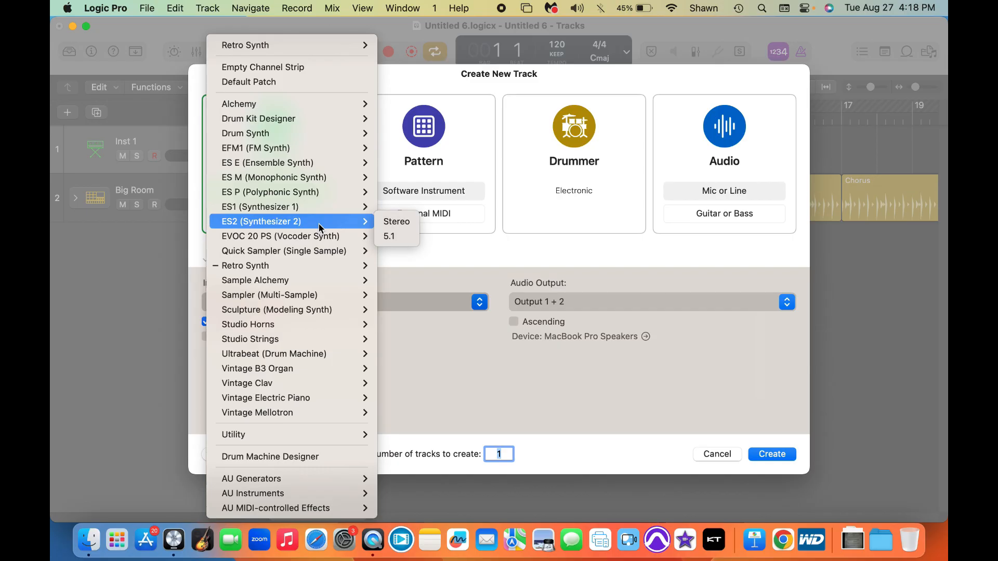
pyautogui.moveTo(323, 192)
pyautogui.click(405, 193)
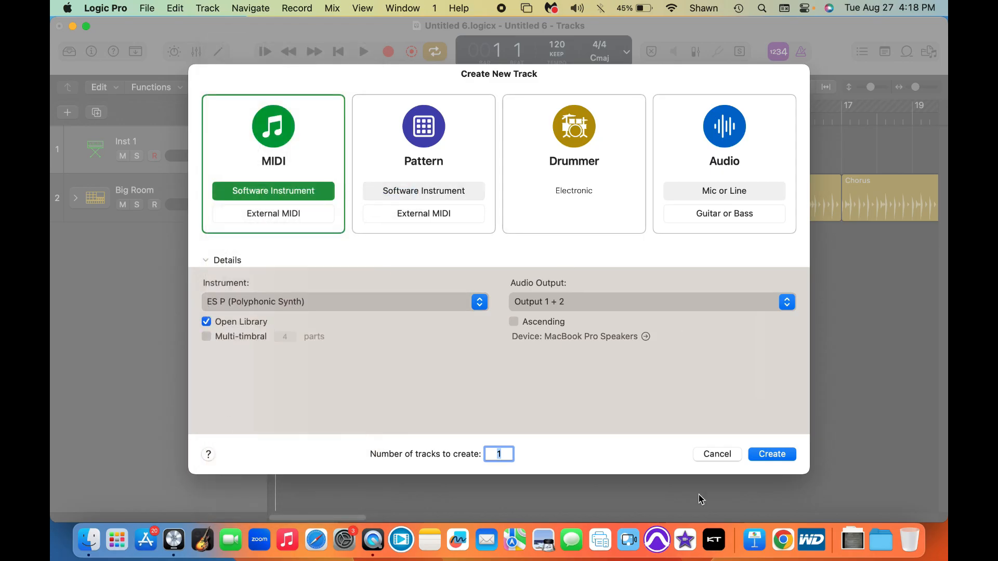
pyautogui.click(773, 452)
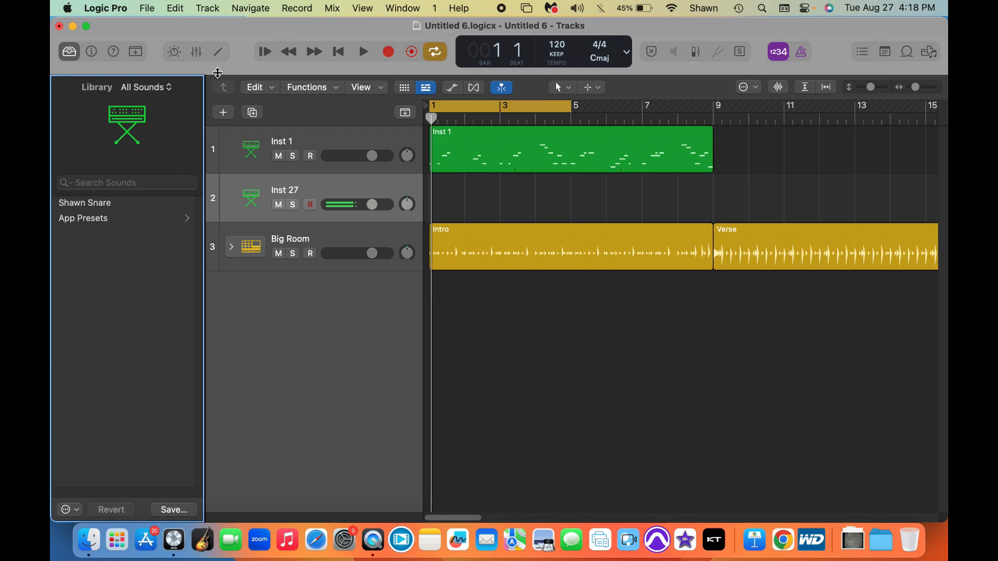
pyautogui.click(321, 190)
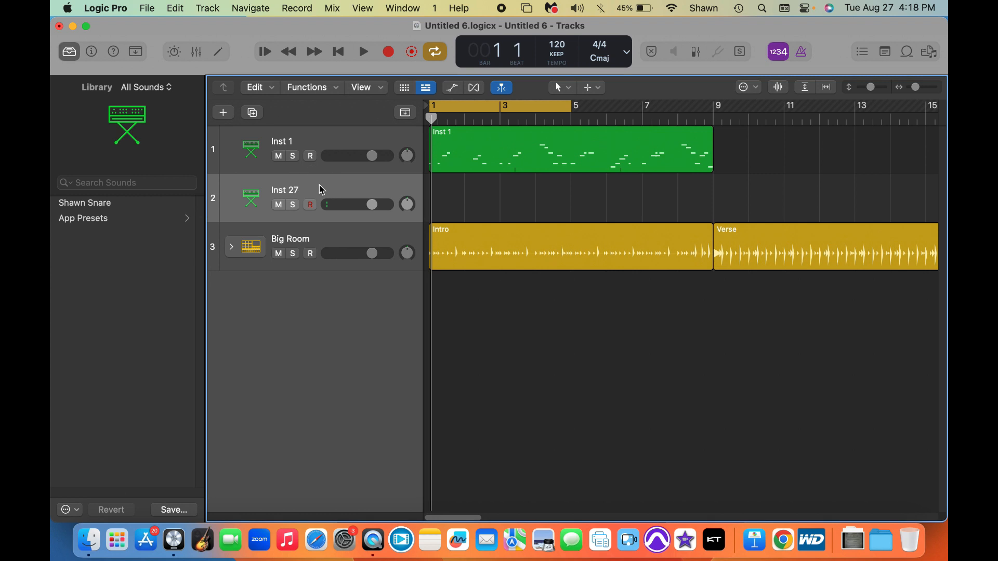
pyautogui.click(514, 144)
pyautogui.rightClick(513, 143)
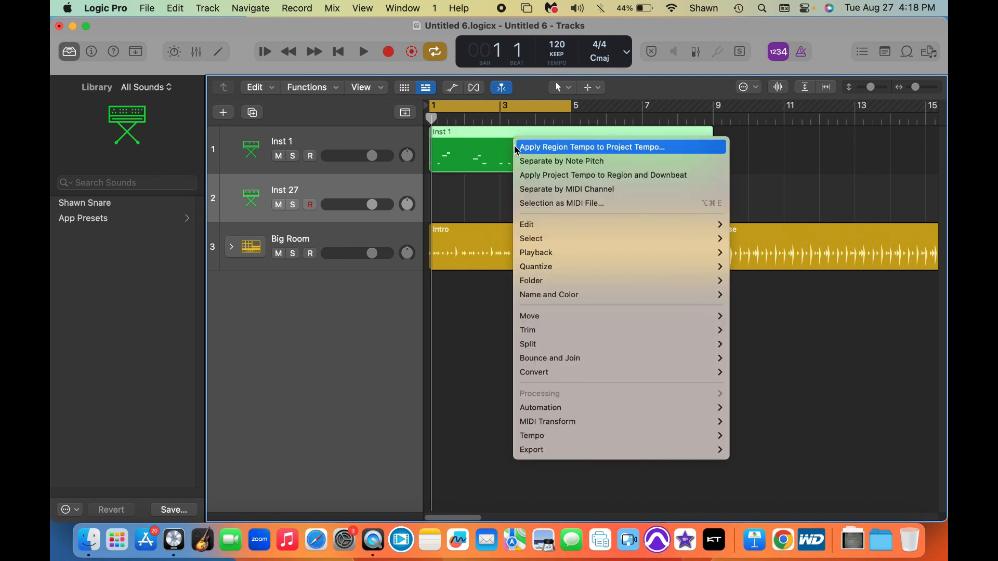
pyautogui.click(217, 210)
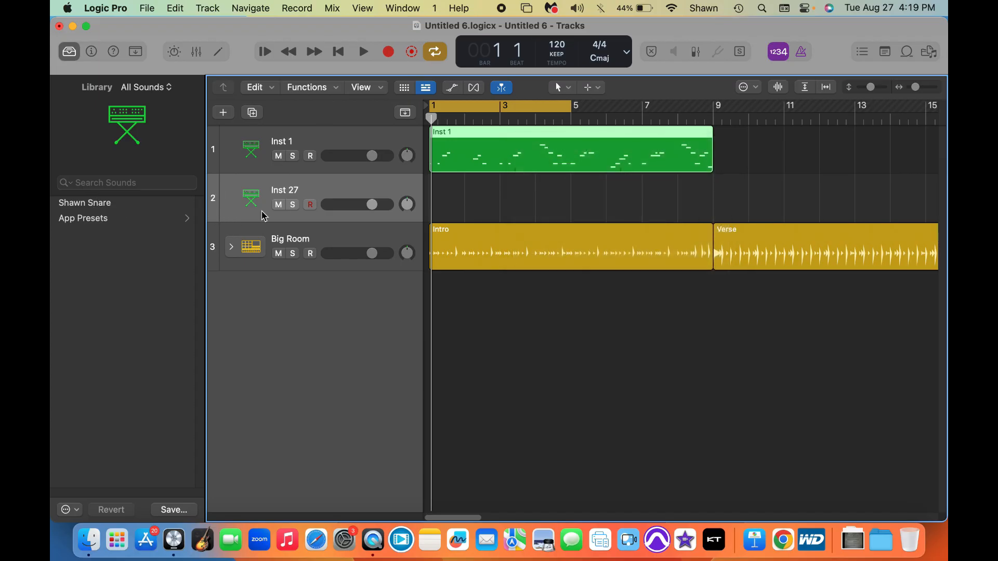
pyautogui.click(277, 191)
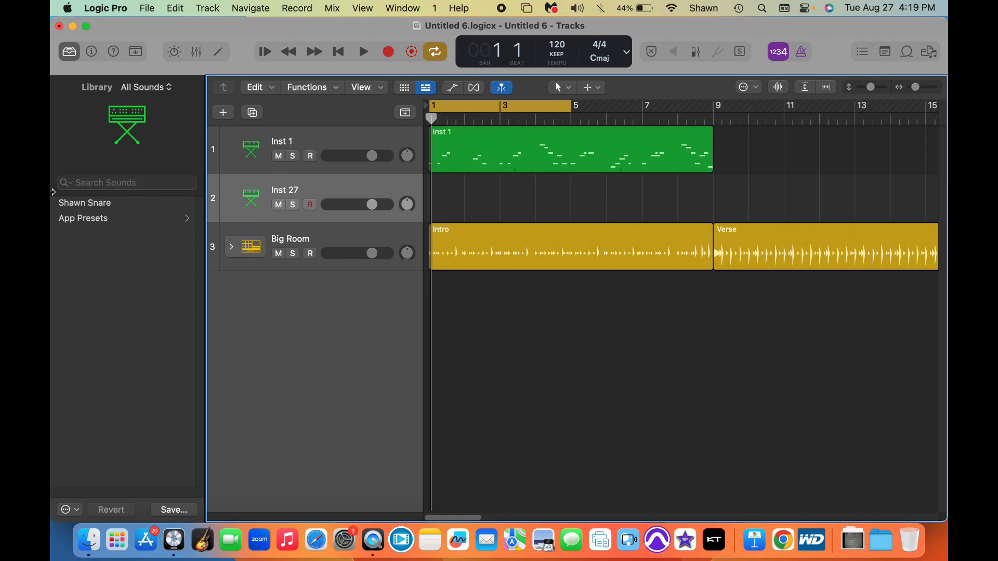
# Step: Check the Library's sound packs and open its App Presets folder for the new synth track
pyautogui.click(169, 91)
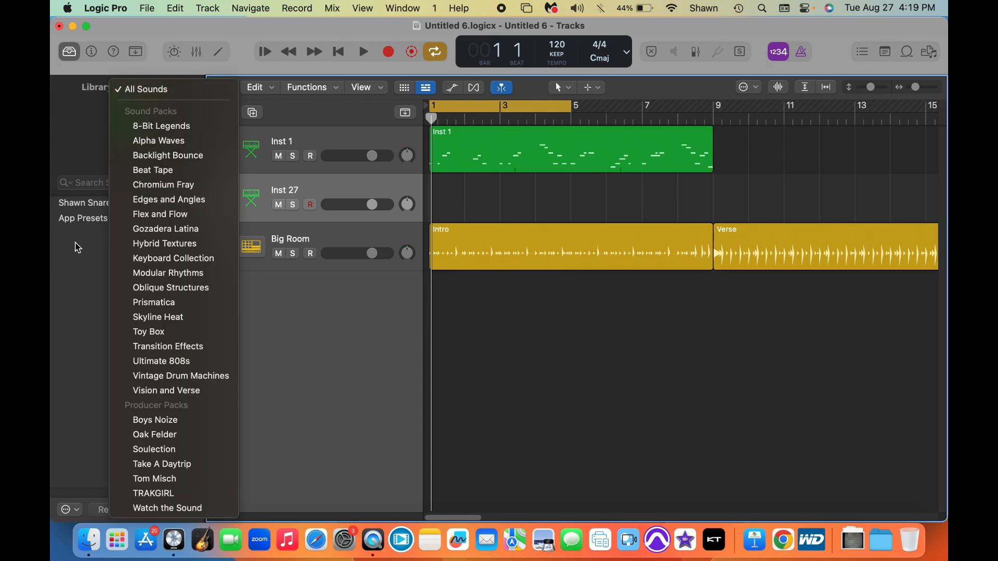
pyautogui.click(59, 206)
pyautogui.click(65, 222)
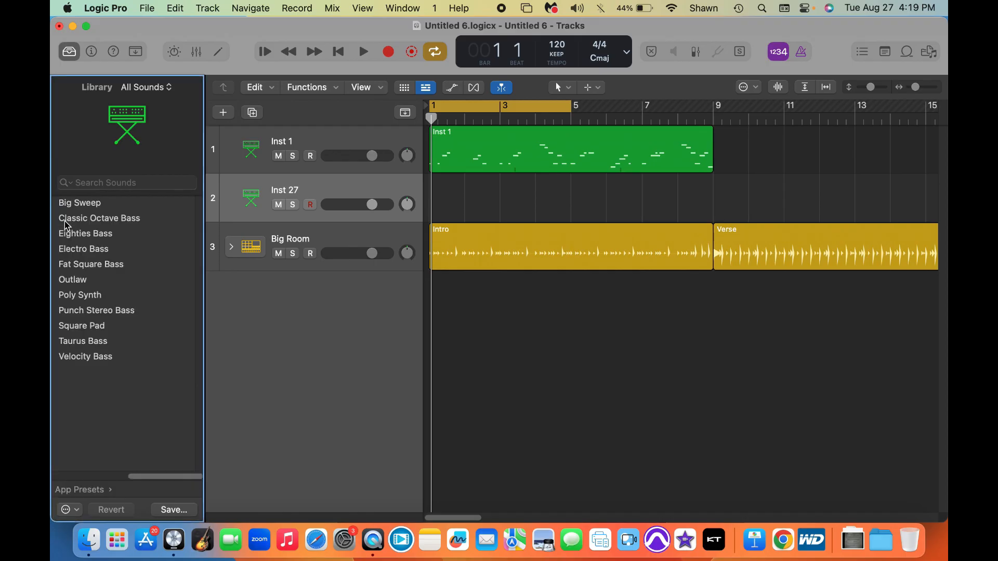
pyautogui.click(269, 193)
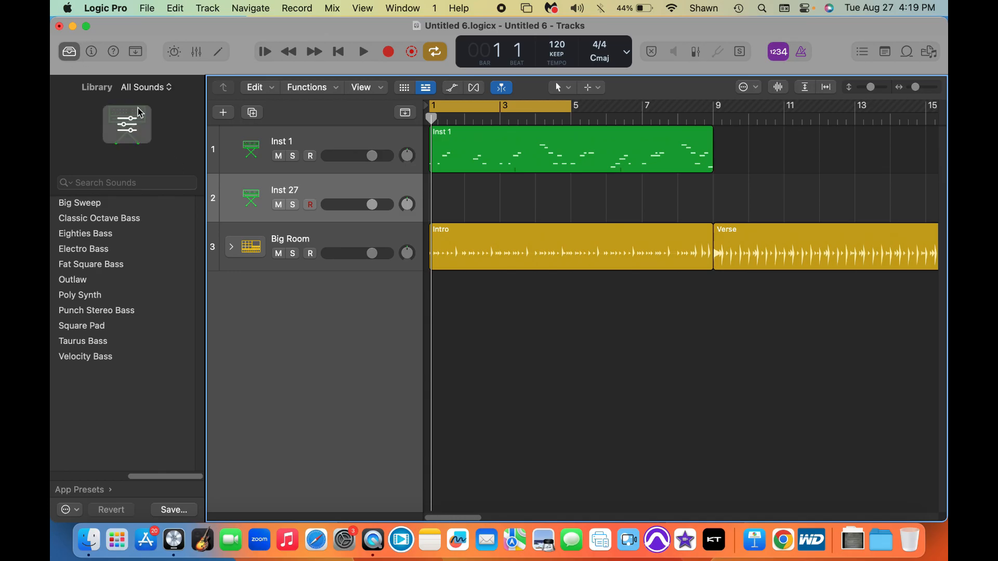
# Step: Open the ES P synth's plug-in window, look through its app presets, and close the window
pyautogui.click(131, 126)
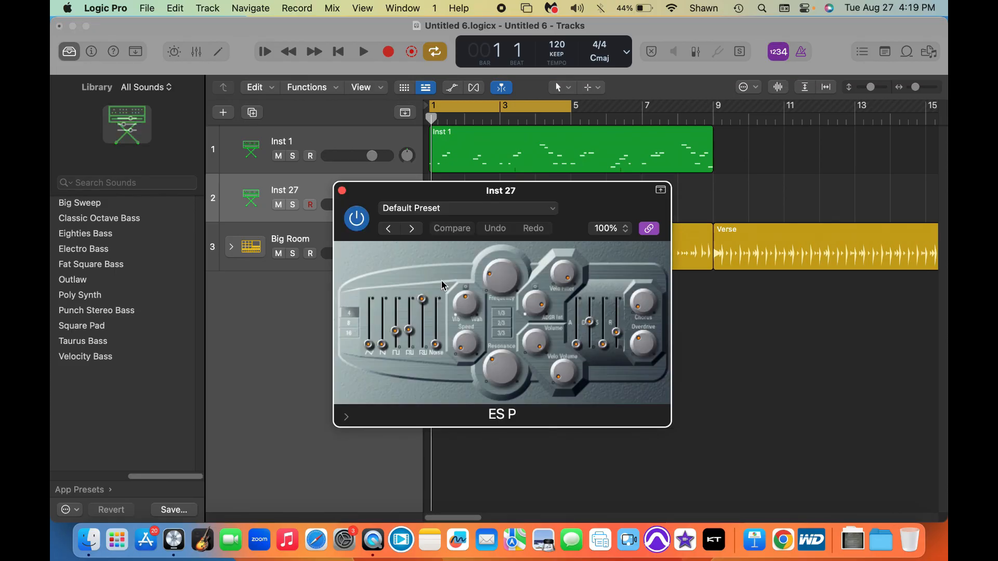
pyautogui.click(550, 212)
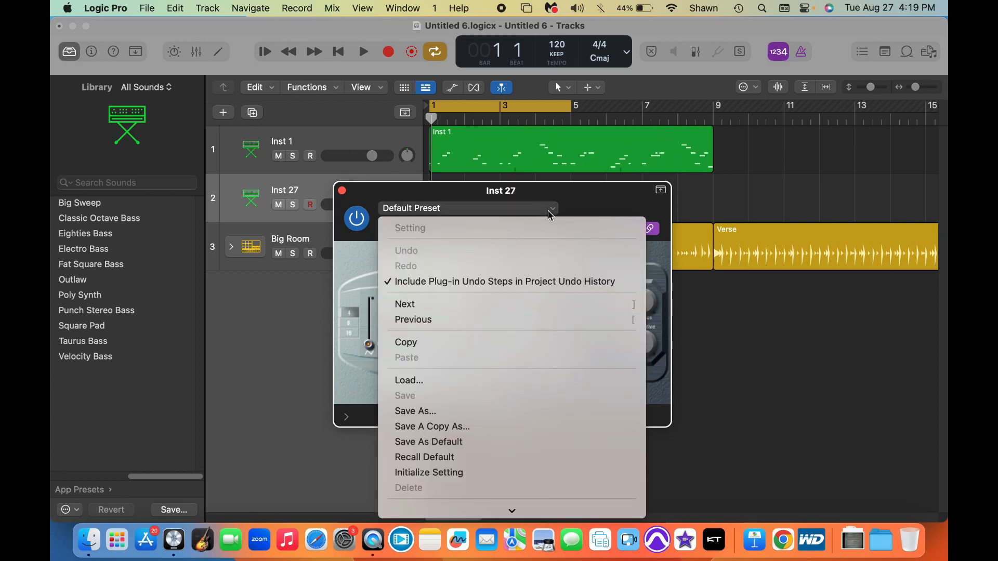
pyautogui.moveTo(523, 515)
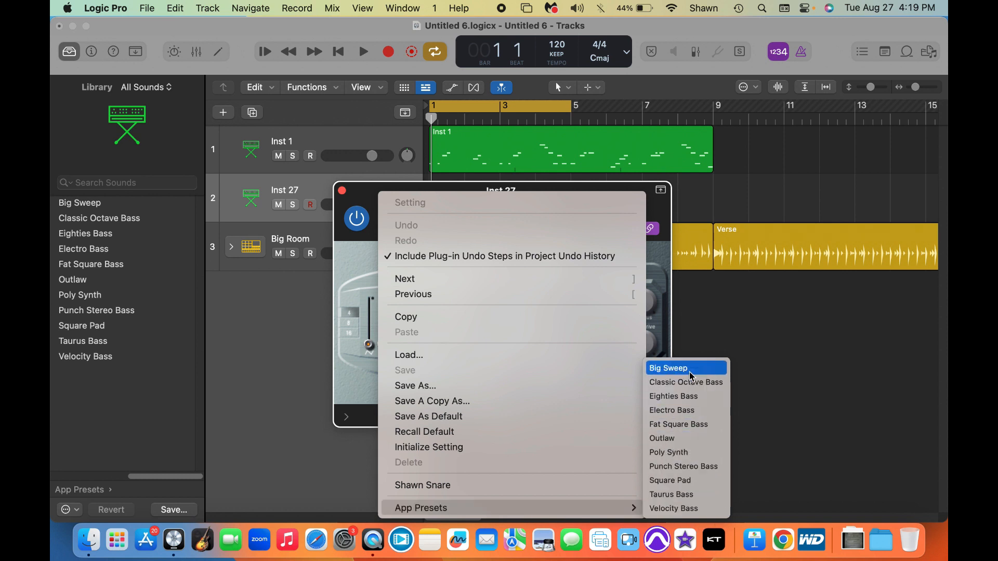
pyautogui.click(809, 451)
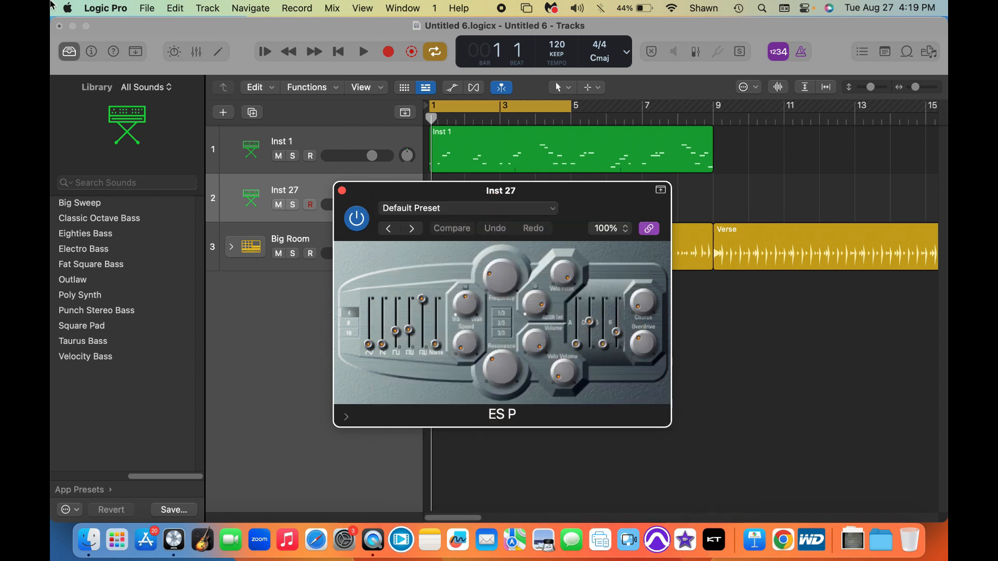
pyautogui.click(342, 191)
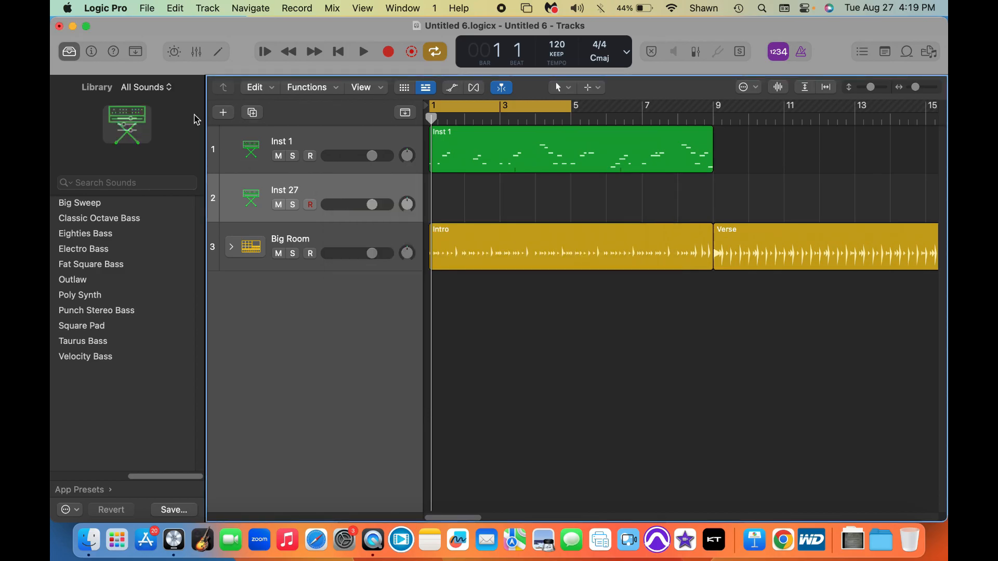
# Step: Show the Mixer and replace the ES P instrument on the Inst 27 channel with ES2 (Synthesizer 2) in stereo
pyautogui.click(197, 53)
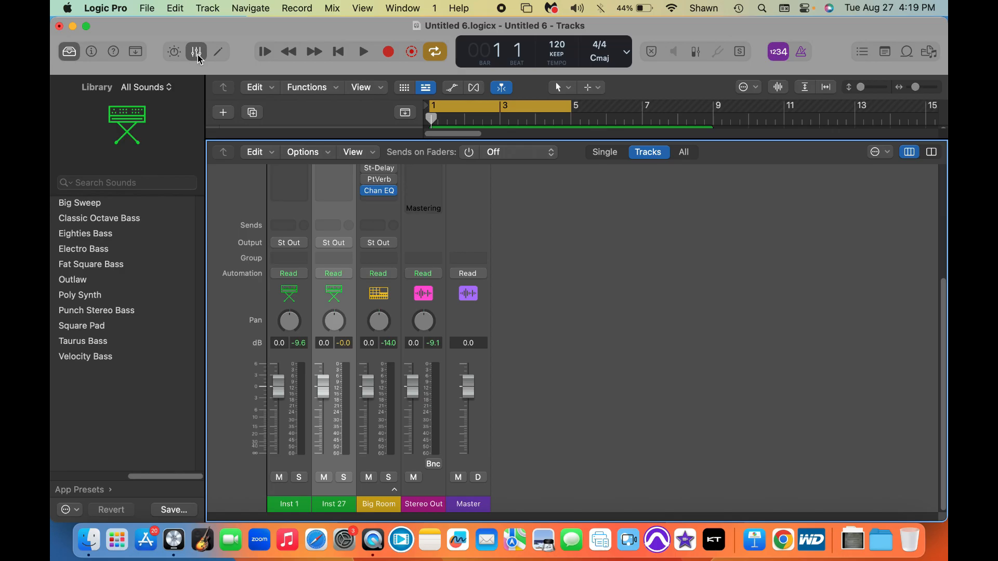
pyautogui.scroll(5, 345, 210)
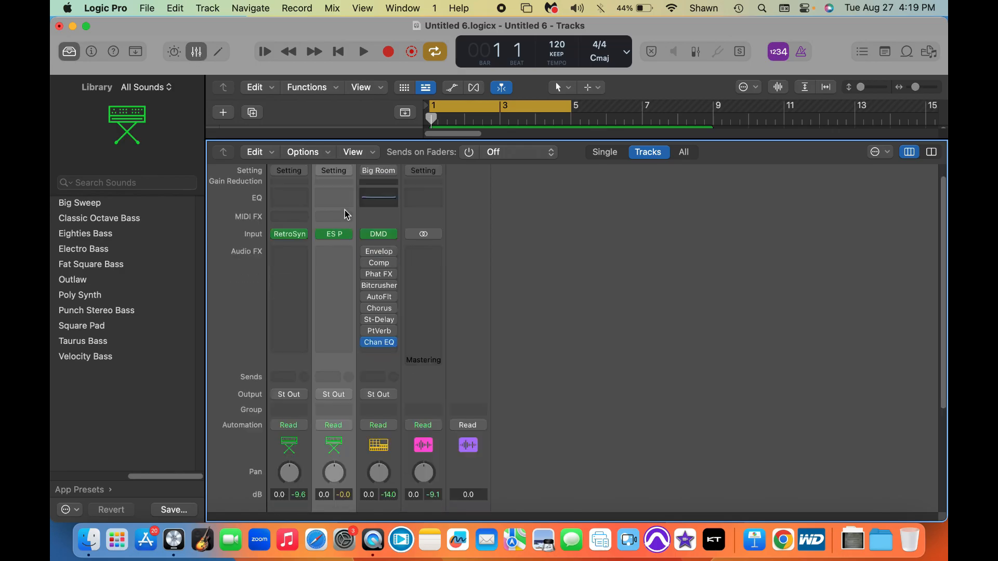
pyautogui.moveTo(329, 256)
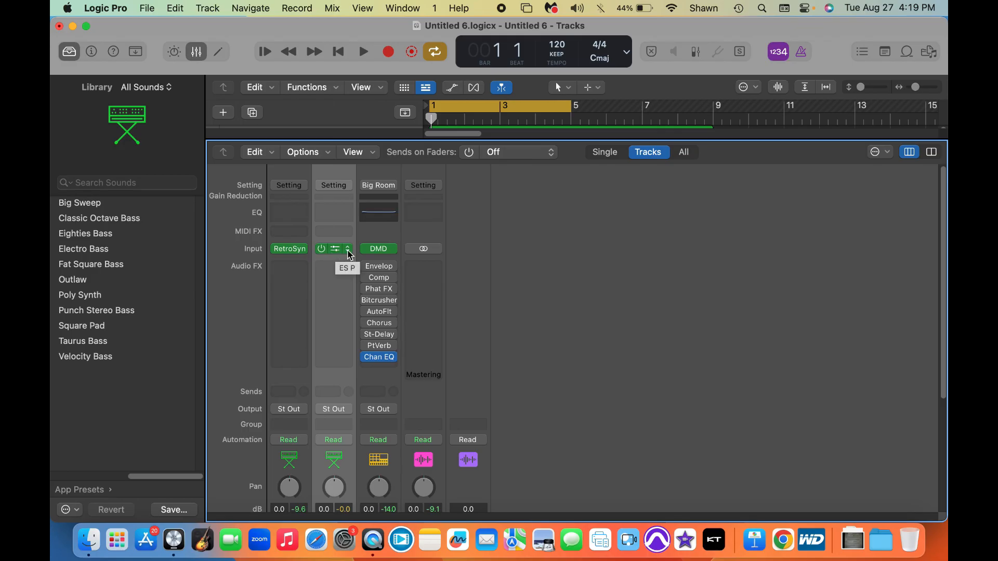
pyautogui.click(348, 250)
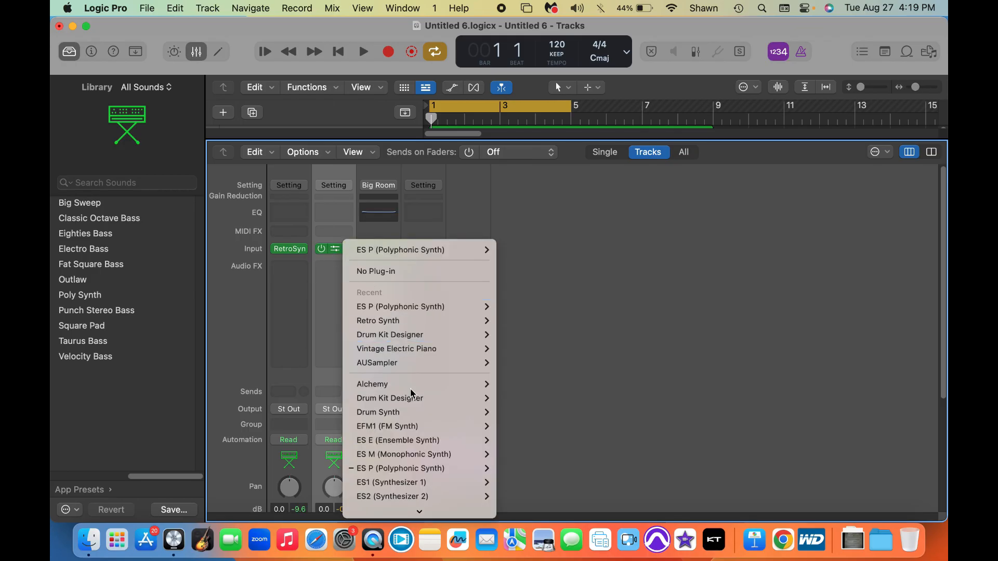
pyautogui.moveTo(441, 456)
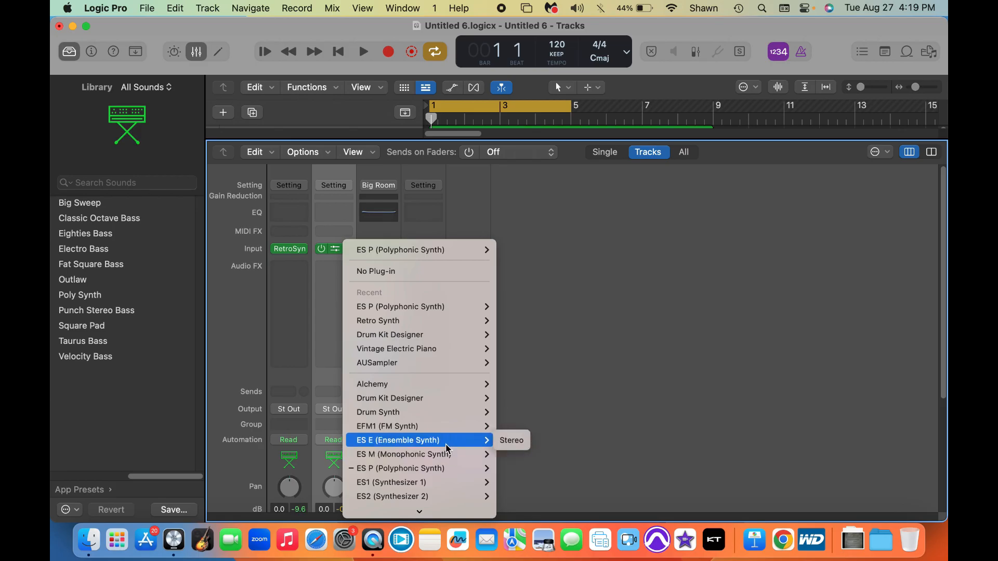
pyautogui.moveTo(493, 456)
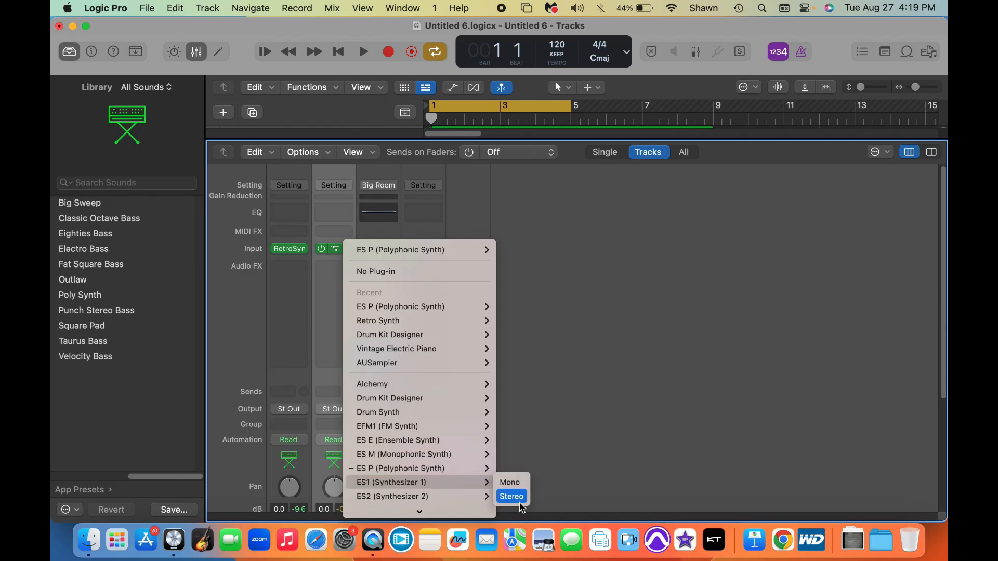
pyautogui.click(503, 495)
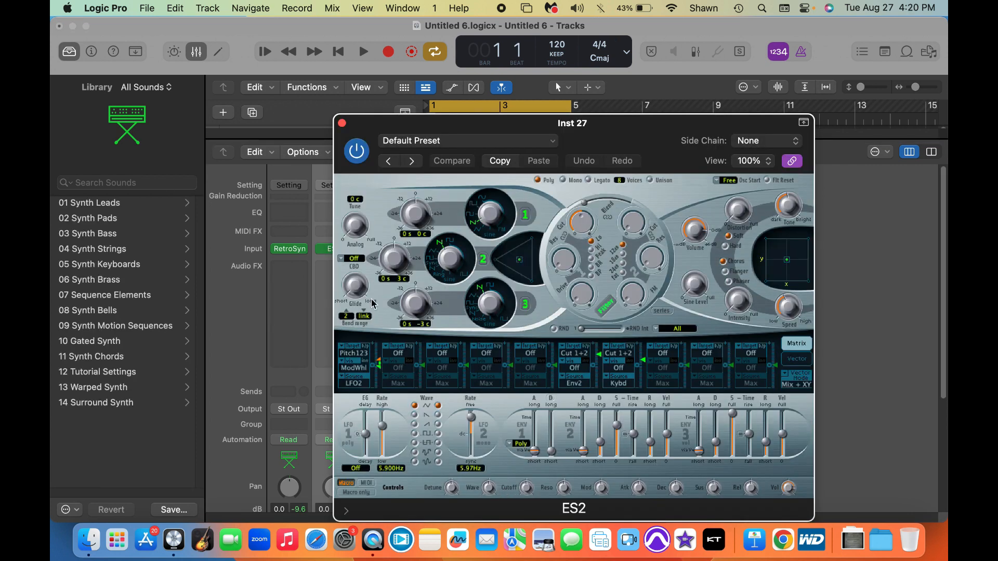
# Step: Load the Ballad E-Piano preset from 05 Synth Keyboards into ES2, and close the plug-in window and the Mixer
pyautogui.click(548, 143)
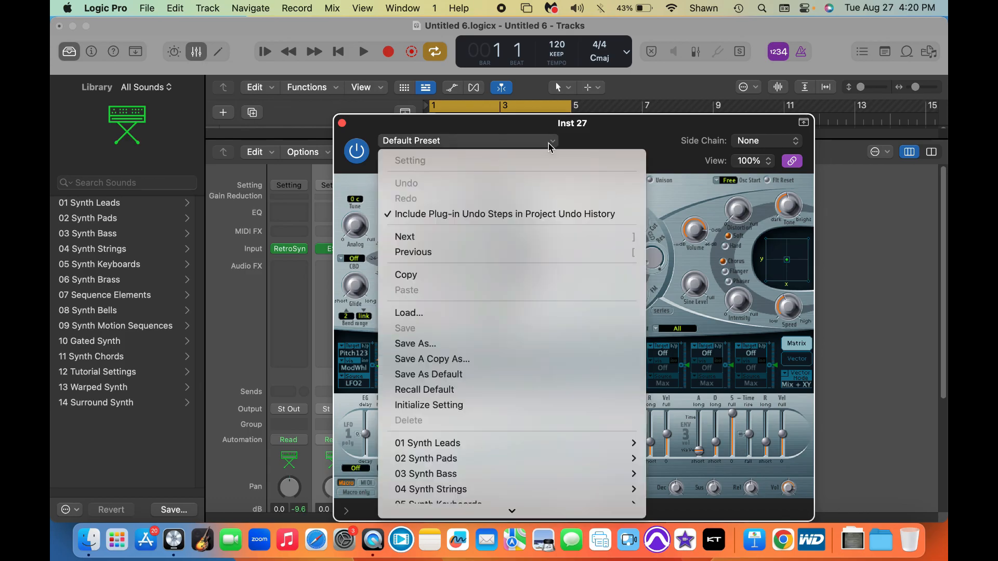
pyautogui.moveTo(610, 494)
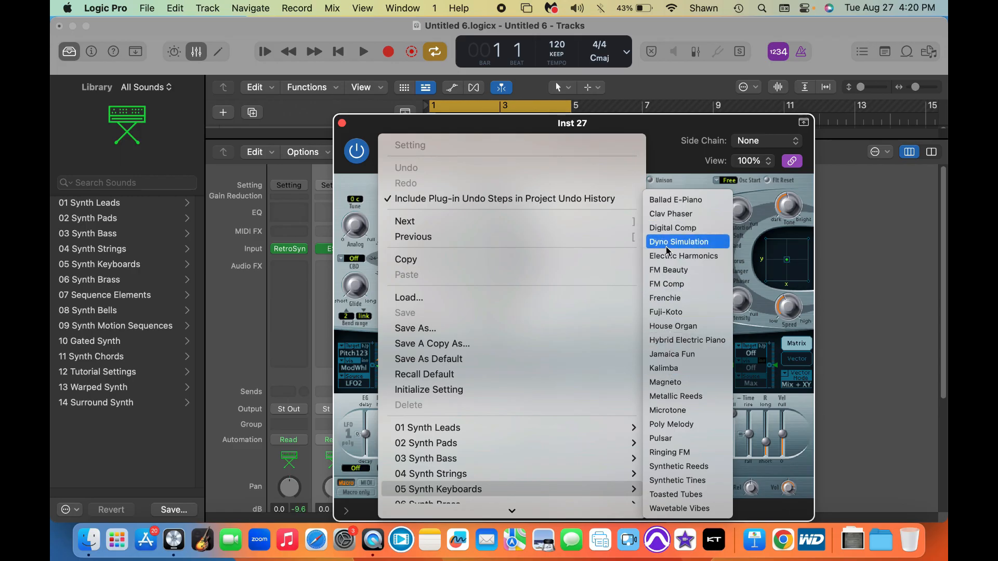
pyautogui.click(672, 201)
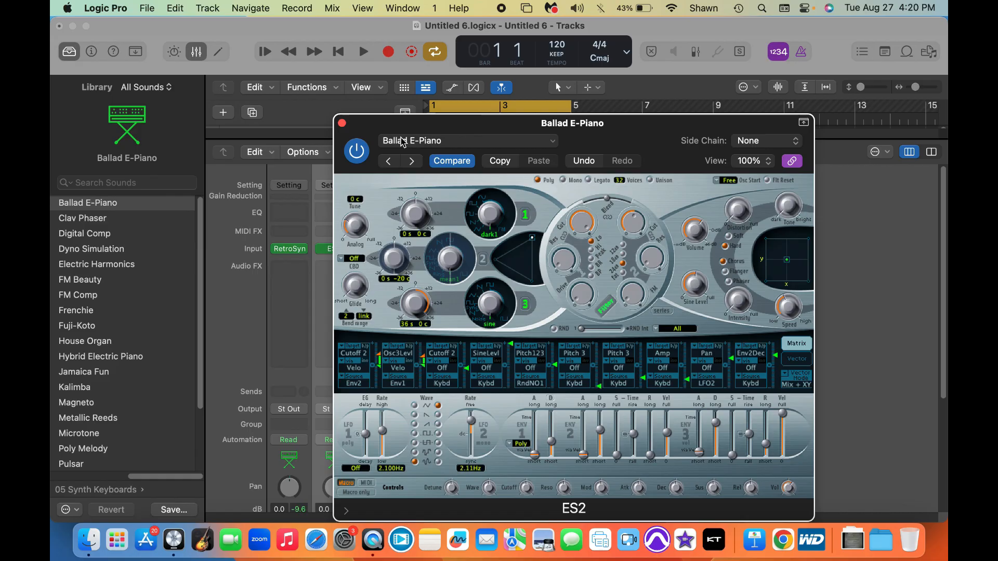
pyautogui.click(342, 124)
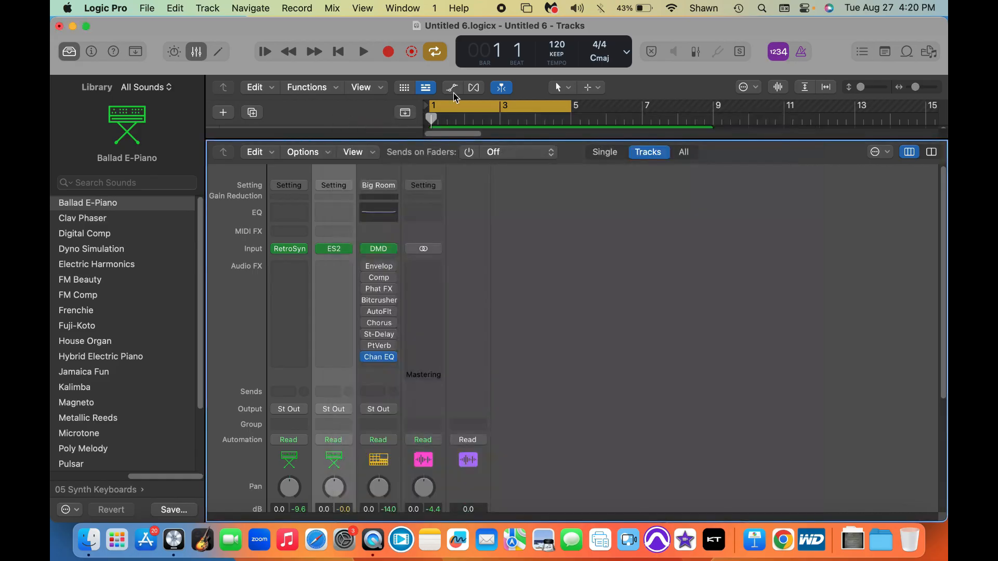
pyautogui.click(190, 52)
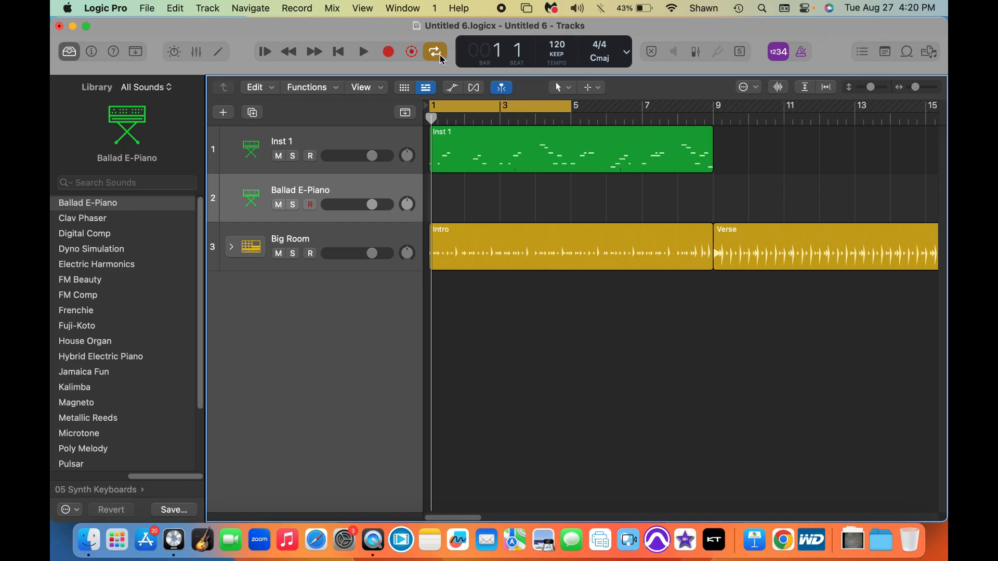
# Step: Record a part on the Ballad E-Piano track over the cycled first four bars, stop, and return the playhead to bar 1
pyautogui.click(389, 53)
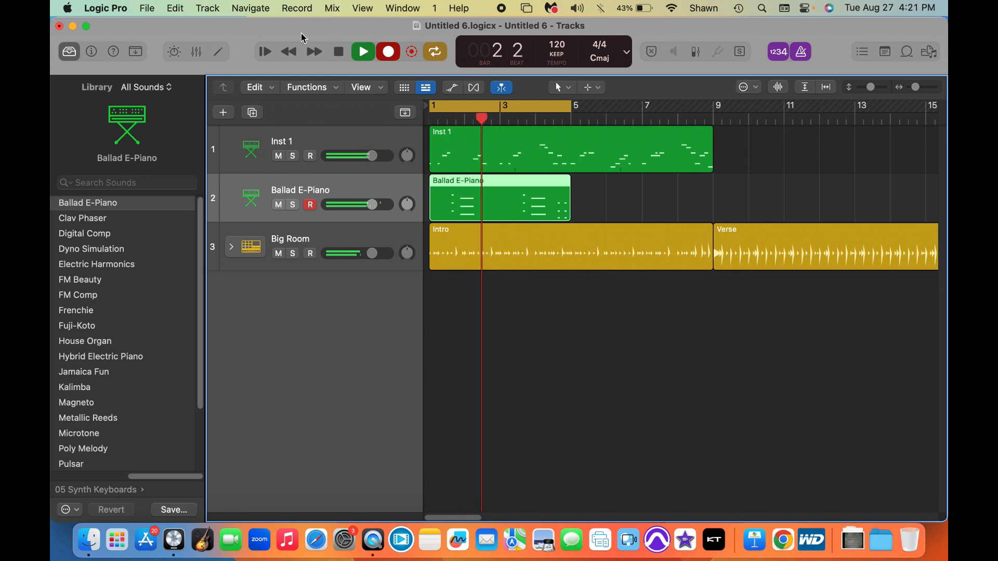
pyautogui.click(341, 52)
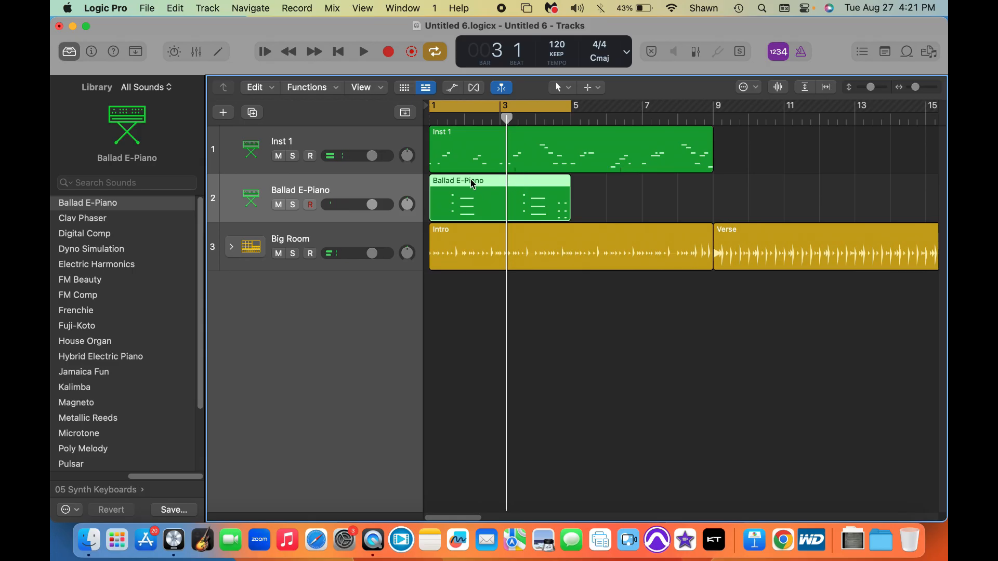
pyautogui.click(501, 121)
pyautogui.moveTo(505, 121); pyautogui.dragTo(430, 122)
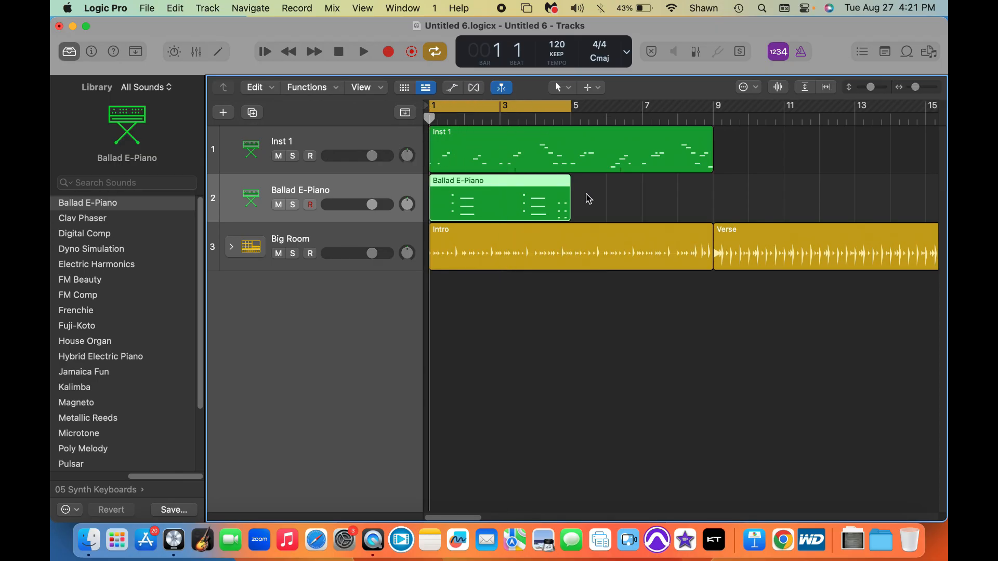
# Step: Try quantizing the Ballad E-Piano region to 1/4 notes and play back the result
pyautogui.rightClick(509, 199)
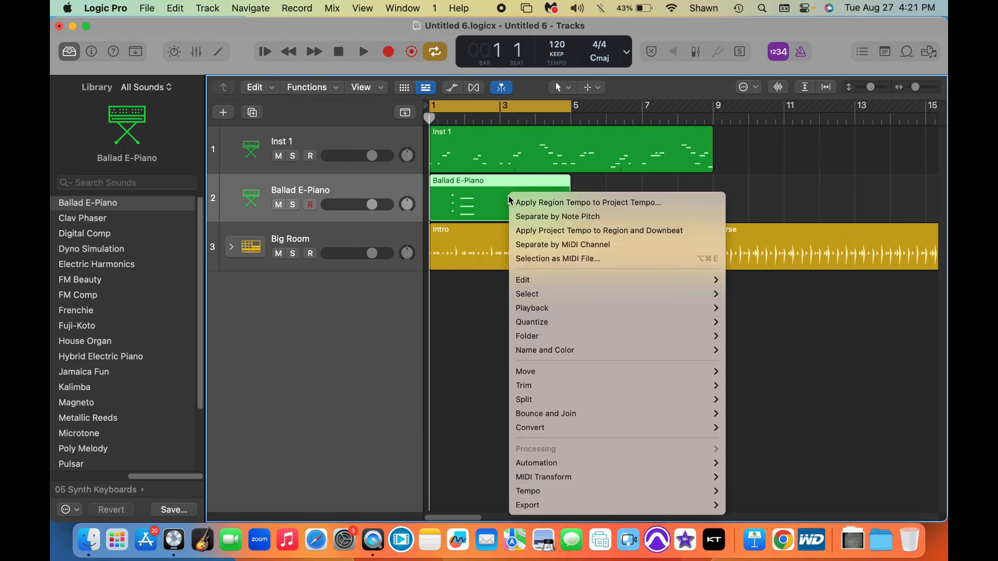
pyautogui.click(463, 187)
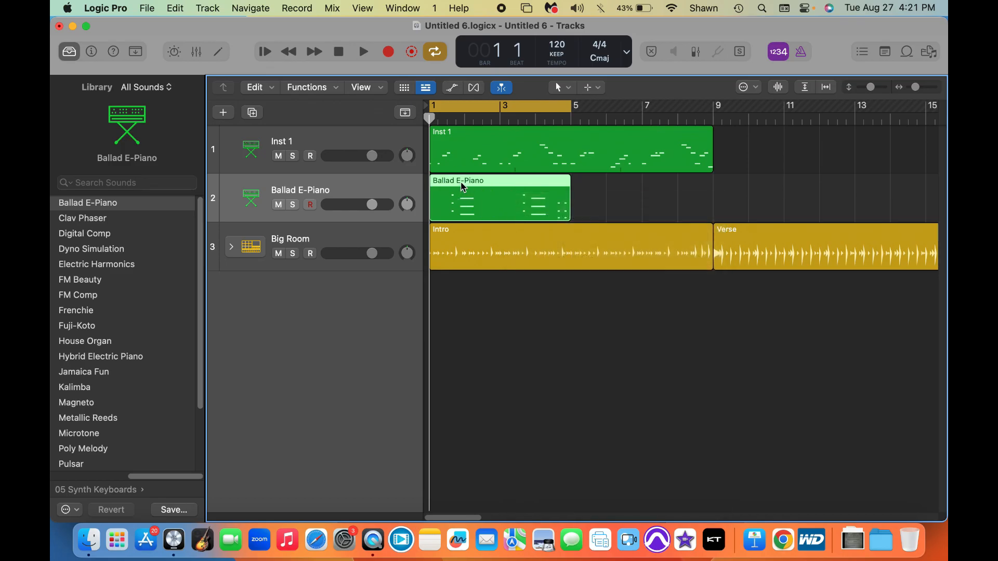
pyautogui.rightClick(515, 202)
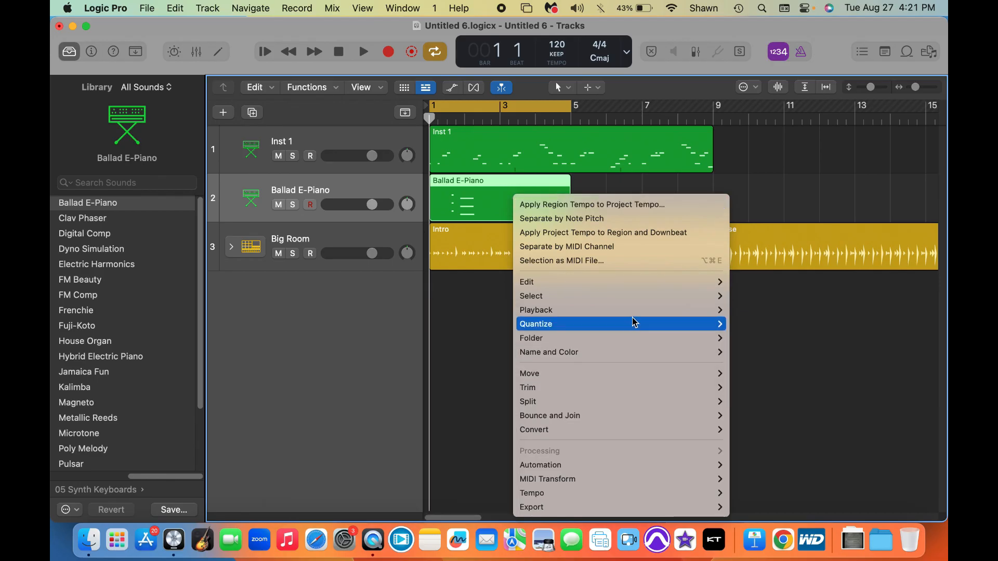
pyautogui.moveTo(641, 330)
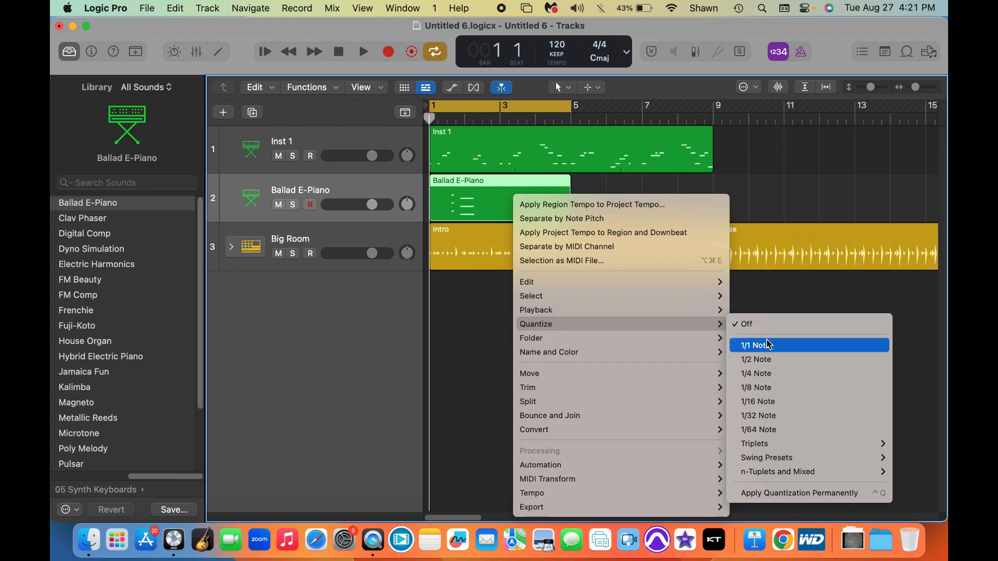
pyautogui.click(790, 378)
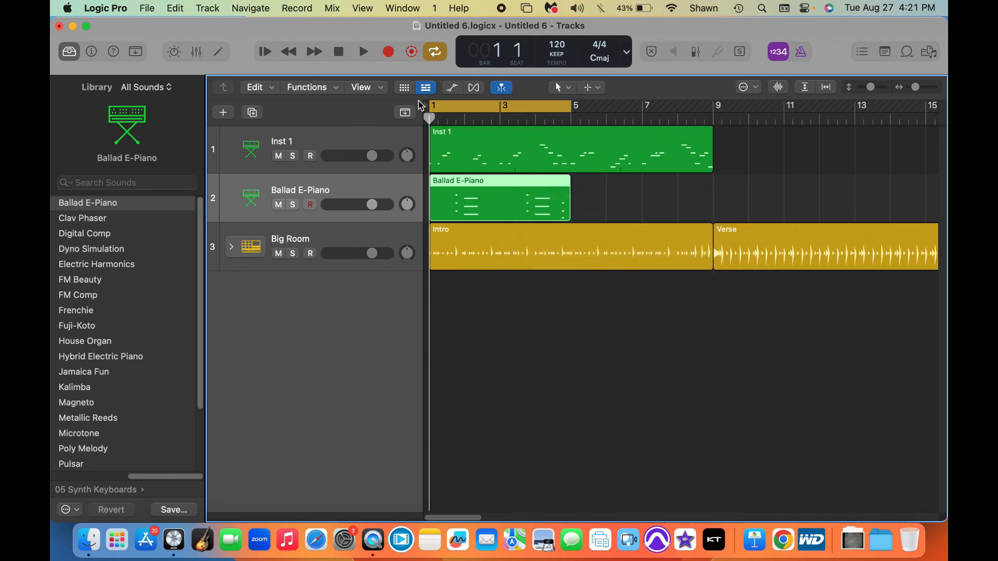
pyautogui.click(364, 52)
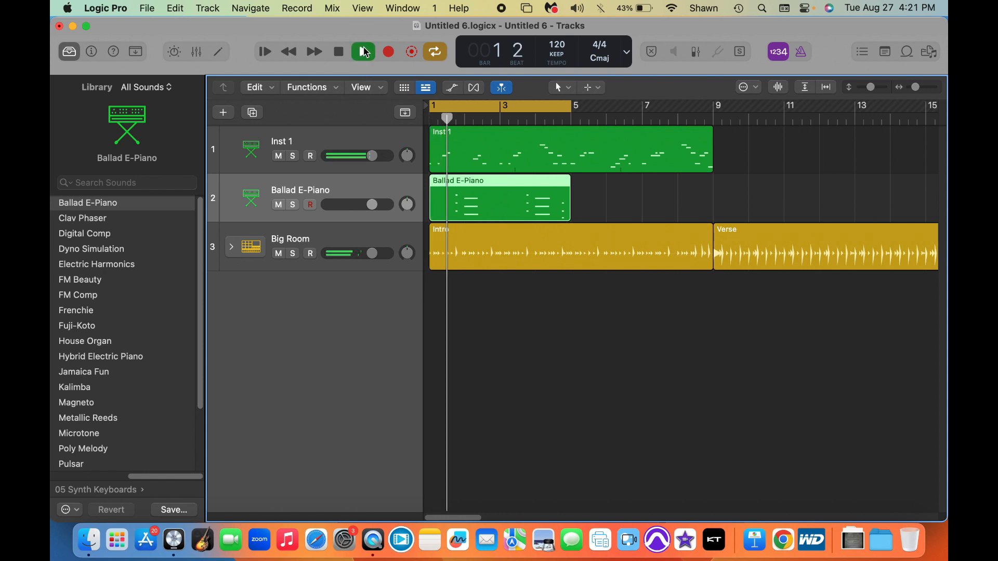
pyautogui.click(339, 53)
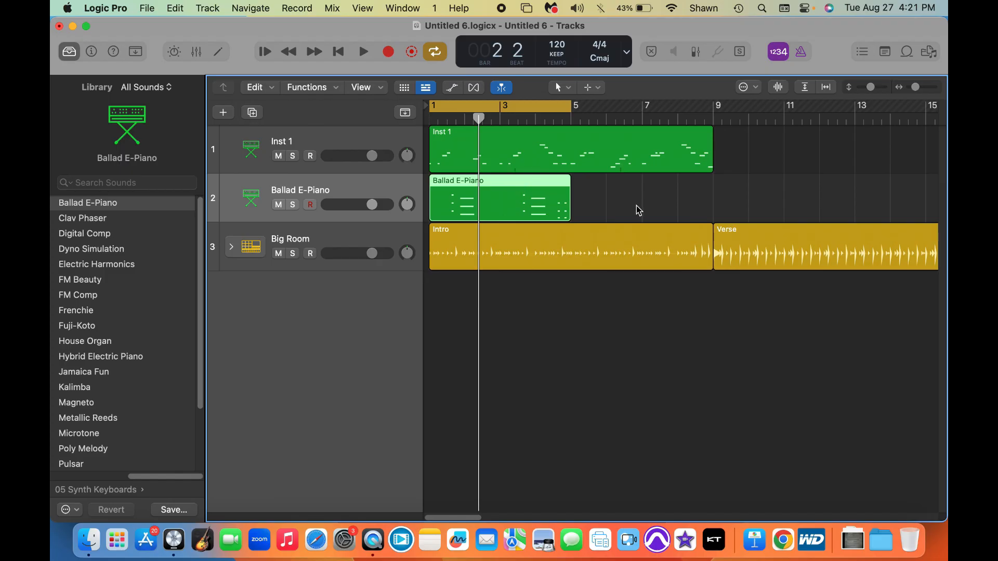
# Step: Loop the Ballad E-Piano region out to bar 9 and play the song from bar 1 with cycling off
pyautogui.moveTo(569, 190); pyautogui.dragTo(712, 206)
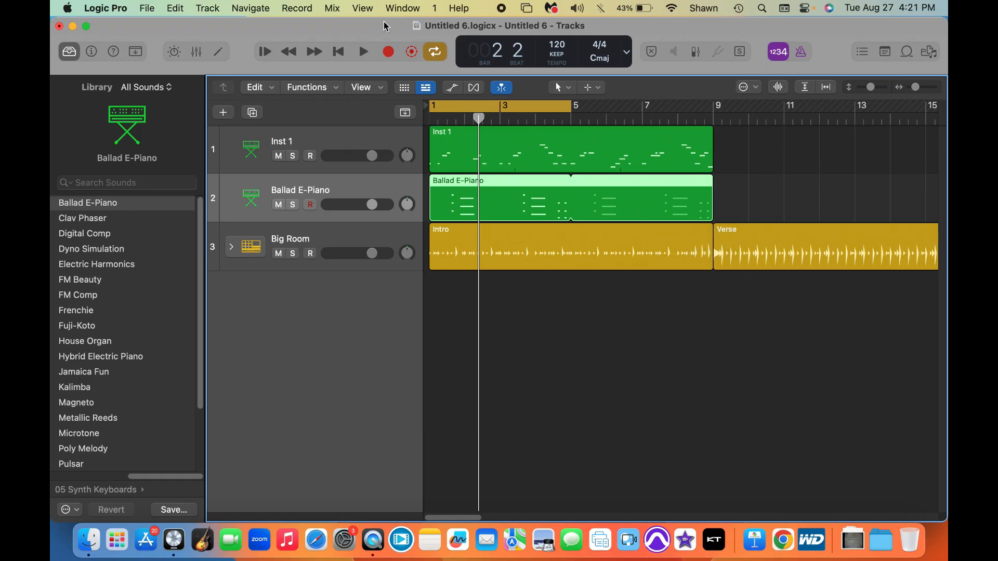
pyautogui.click(436, 54)
pyautogui.moveTo(479, 118); pyautogui.dragTo(422, 122)
pyautogui.click(512, 422)
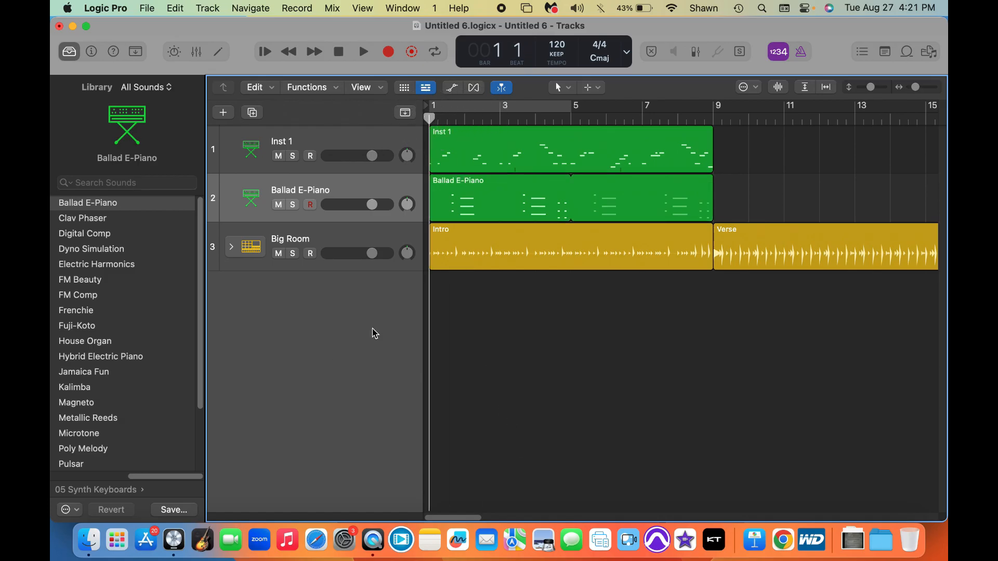
pyautogui.click(363, 54)
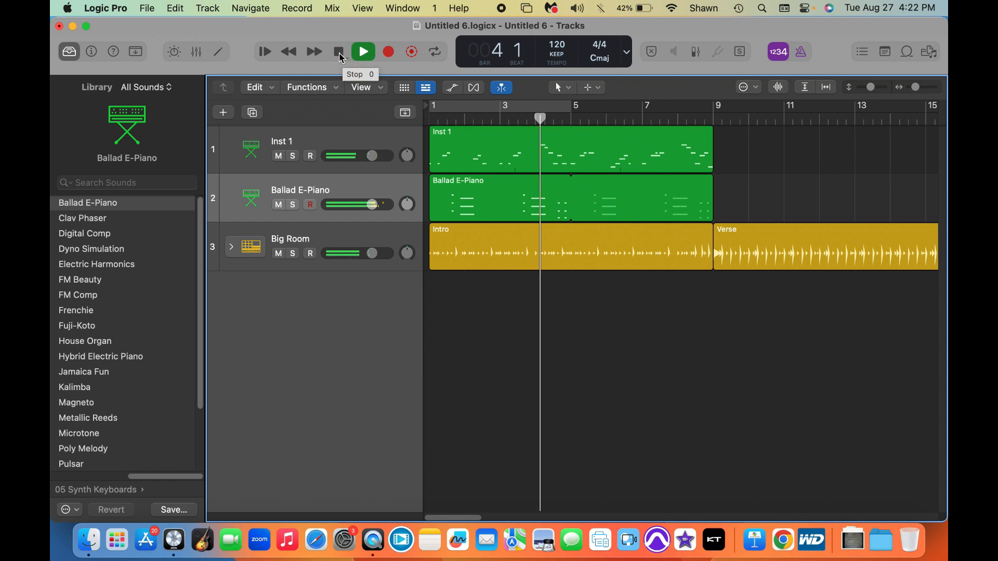
pyautogui.click(339, 53)
# Step: Extend the looping of the Ballad E-Piano and Inst 1 regions to bar 17, where the first Chorus starts
pyautogui.moveTo(711, 194); pyautogui.dragTo(925, 223)
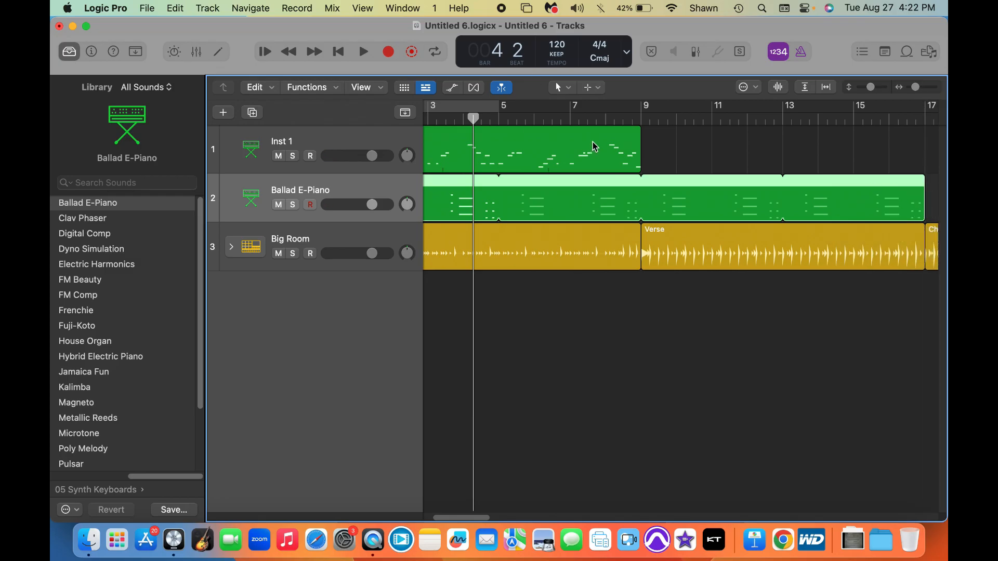
pyautogui.moveTo(639, 136); pyautogui.dragTo(874, 153)
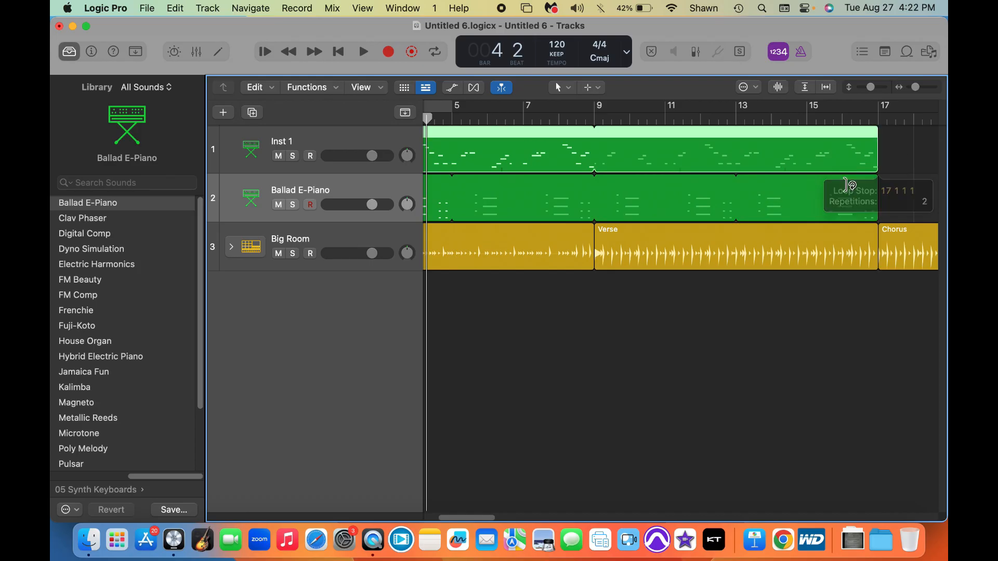
pyautogui.click(701, 408)
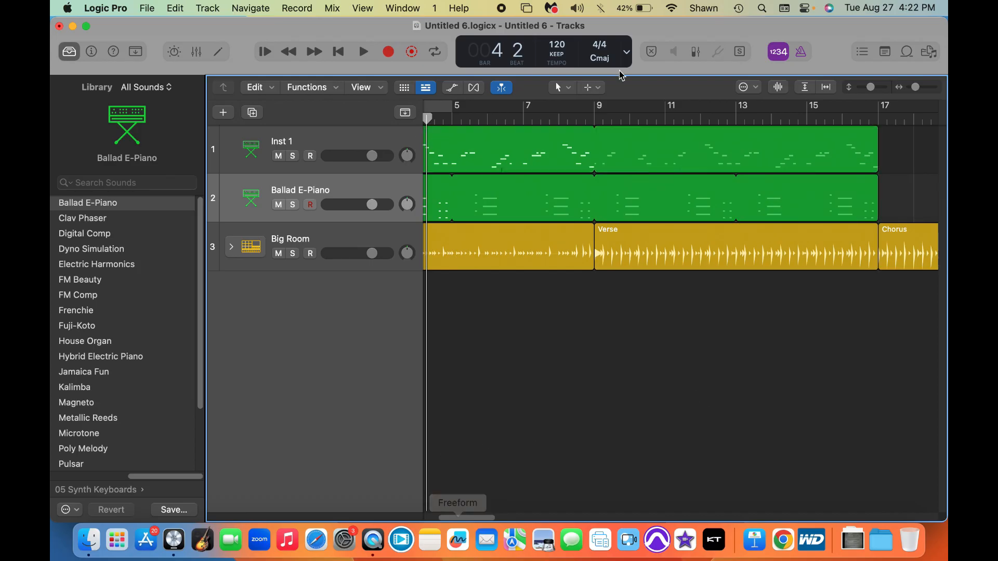
# Step: Open the Inst 1 region in the Piano Roll and rename its track Bass
pyautogui.doubleClick(641, 160)
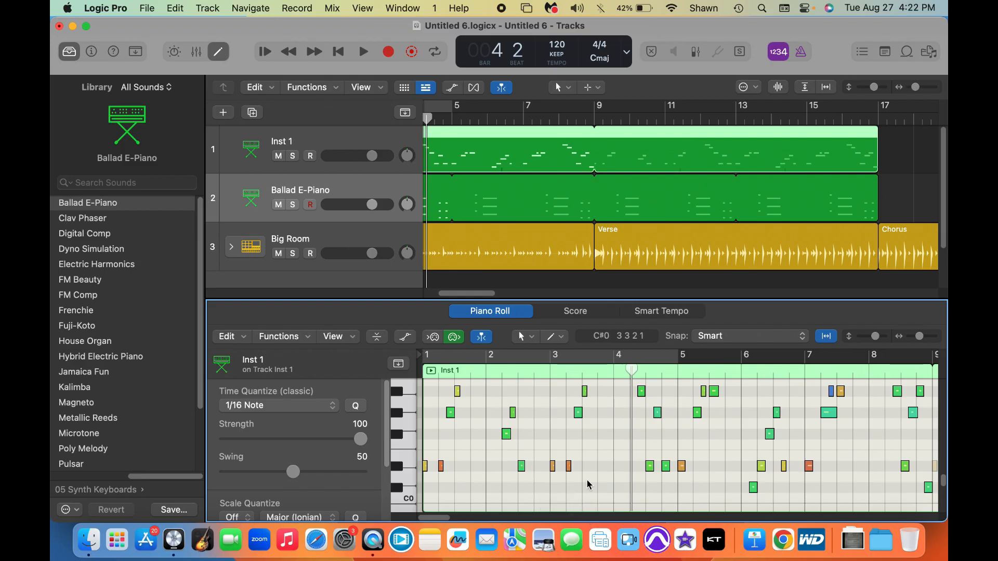
pyautogui.click(362, 140)
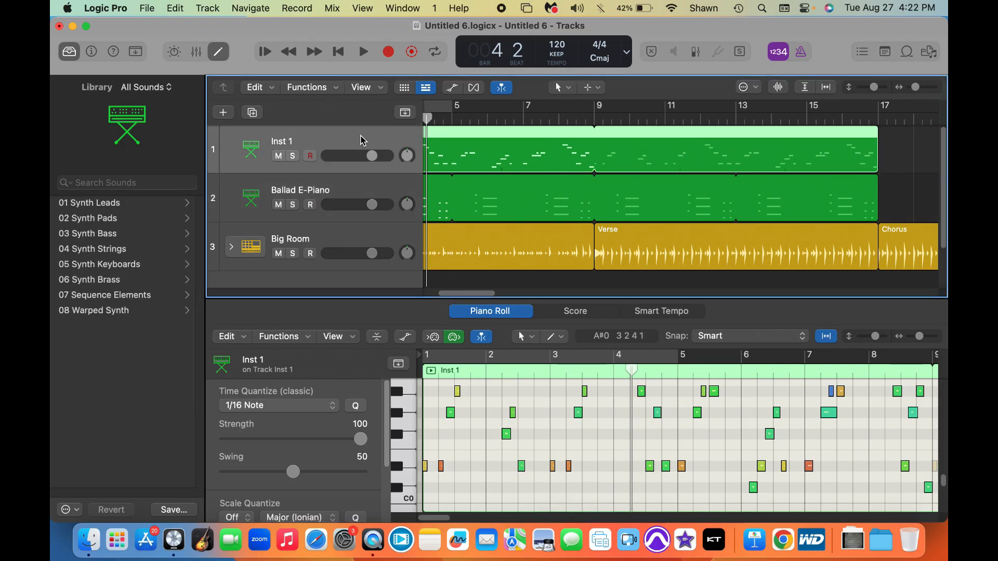
pyautogui.doubleClick(295, 144)
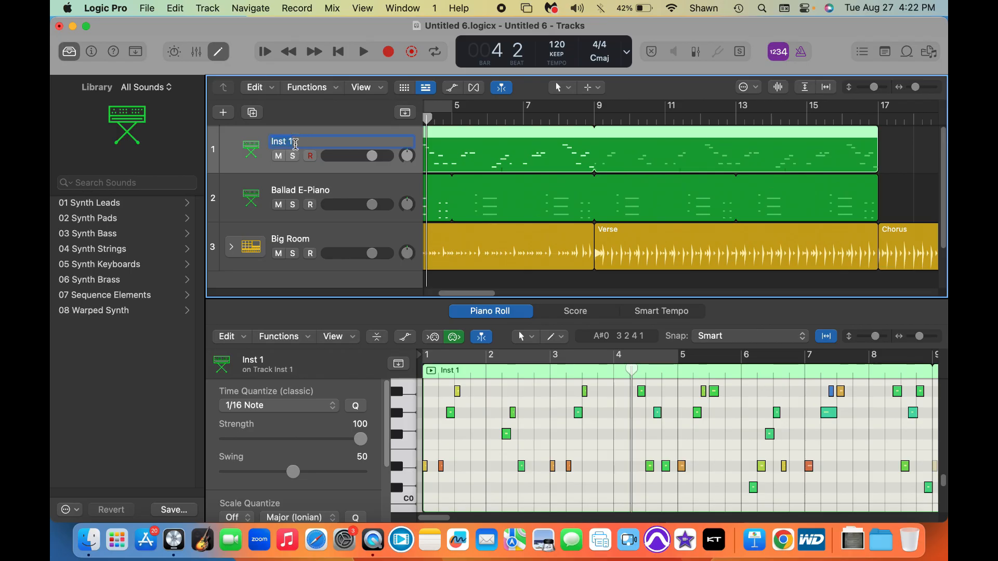
pyautogui.write('Bass')
pyautogui.press('Return')
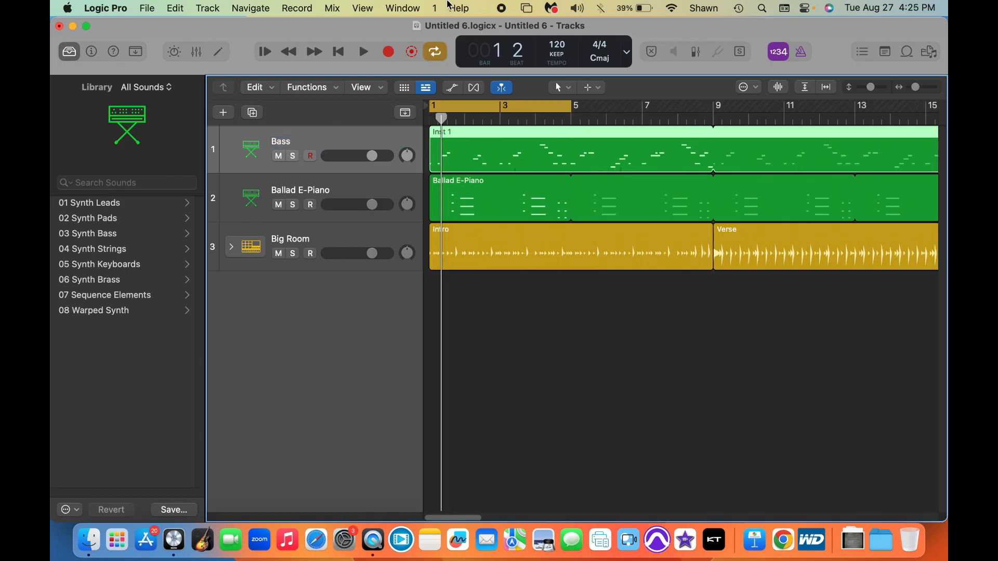
# Step: Zoom out to fit the whole song, show the Loop Browser, and list the Vocals loops with favorites first
pyautogui.moveTo(871, 88); pyautogui.dragTo(914, 96)
pyautogui.click(907, 52)
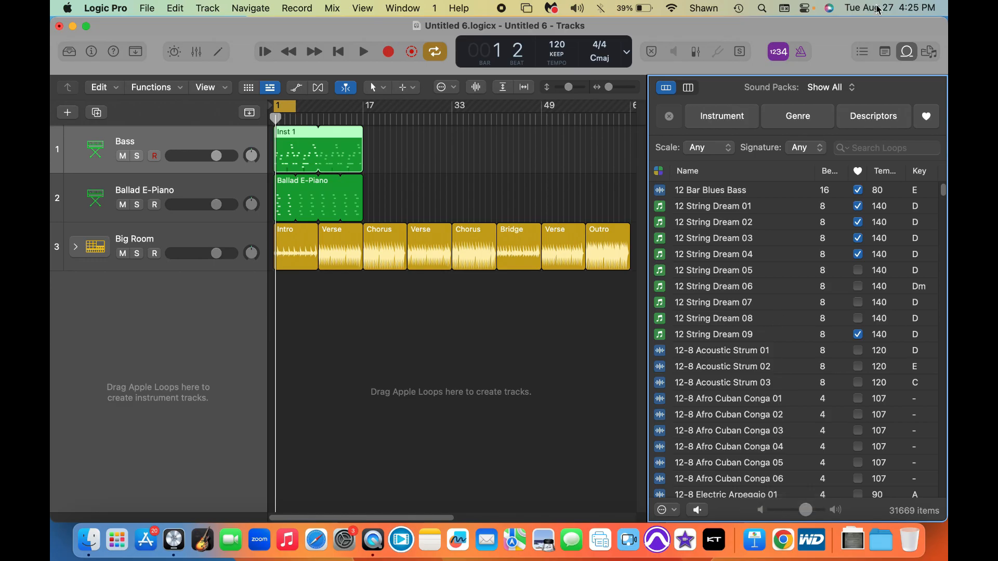
pyautogui.click(717, 119)
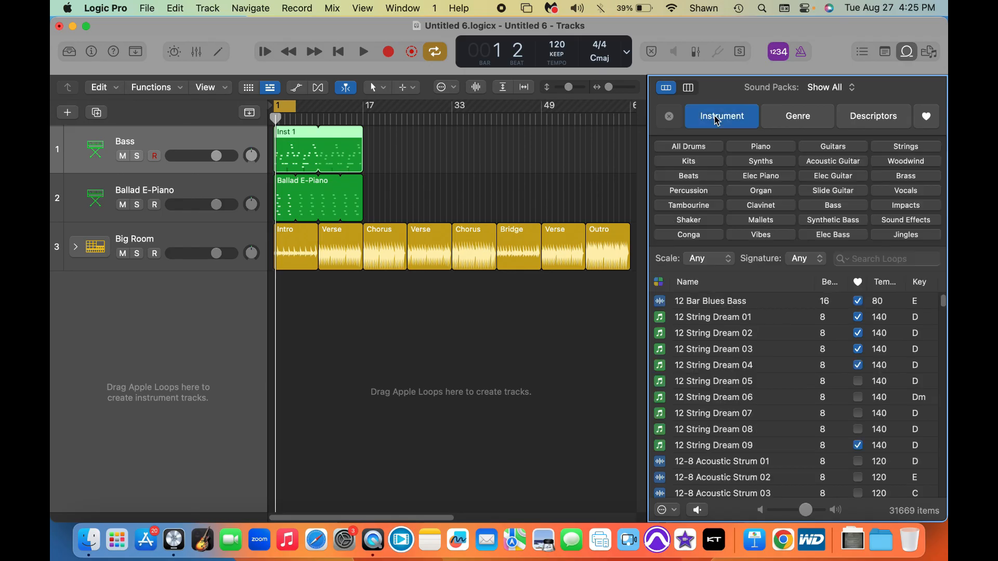
pyautogui.click(899, 192)
pyautogui.scroll(-20, 788, 485)
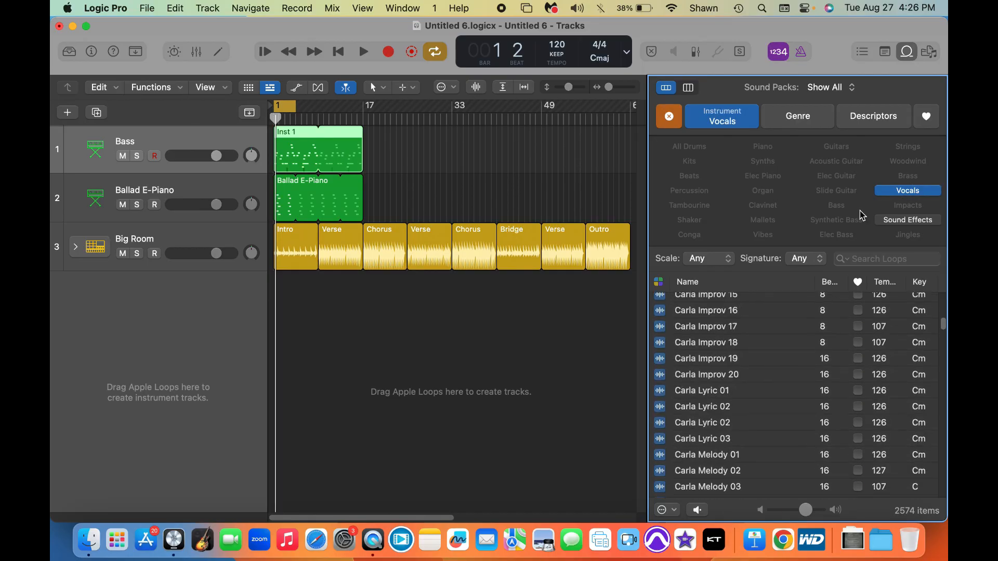
pyautogui.click(859, 281)
pyautogui.scroll(-12, 870, 366)
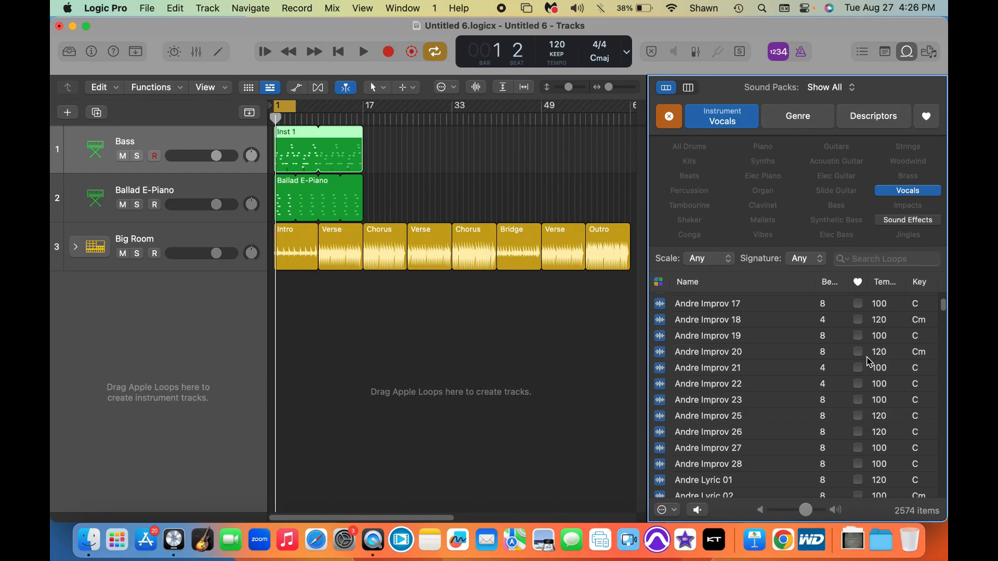
pyautogui.scroll(15, 875, 349)
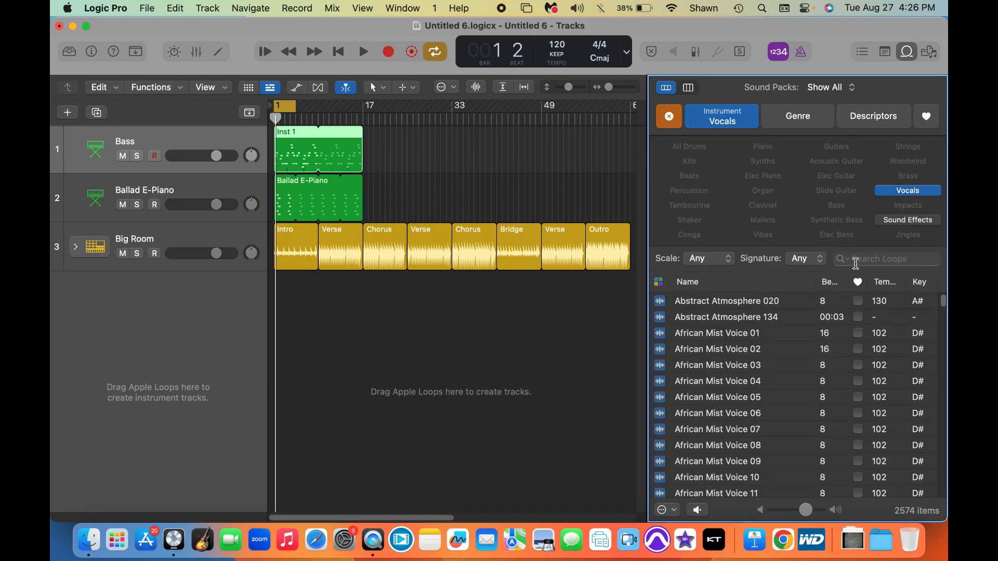
pyautogui.click(857, 283)
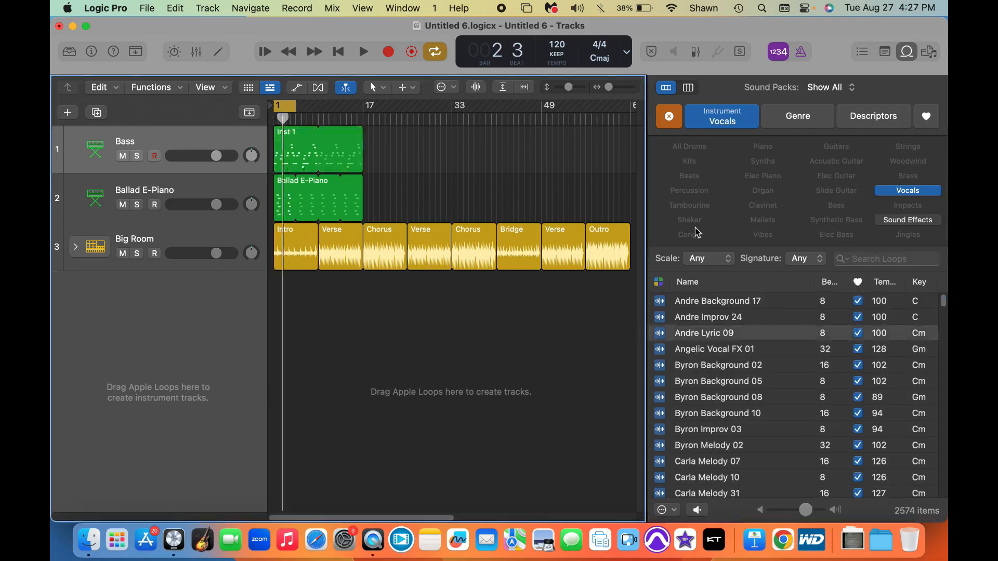
# Step: Add the Andre Lyric 09 loop on a new track at bar 17 under the first Chorus and start playback
pyautogui.moveTo(700, 332); pyautogui.dragTo(365, 321)
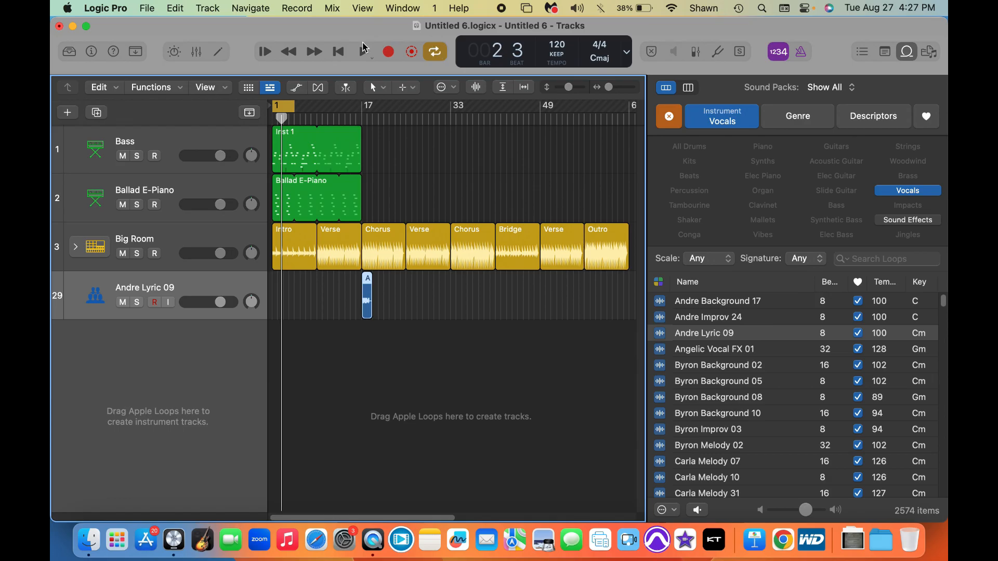
pyautogui.click(365, 56)
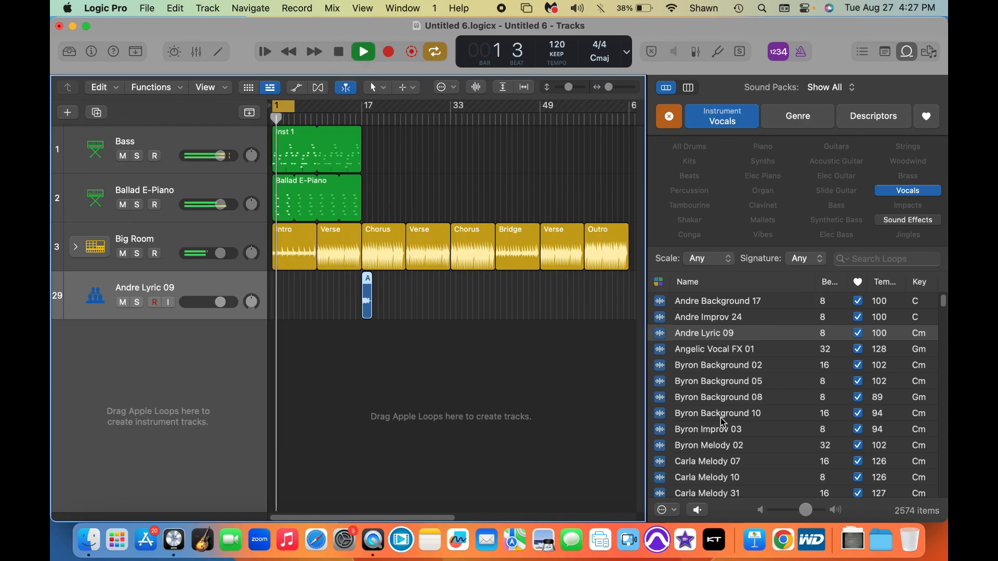
# Step: Look through the favorite vocal loops and add Vocoder Lyric 04 to the Andre Lyric 09 track at about bar 7
pyautogui.scroll(-1, 732, 407)
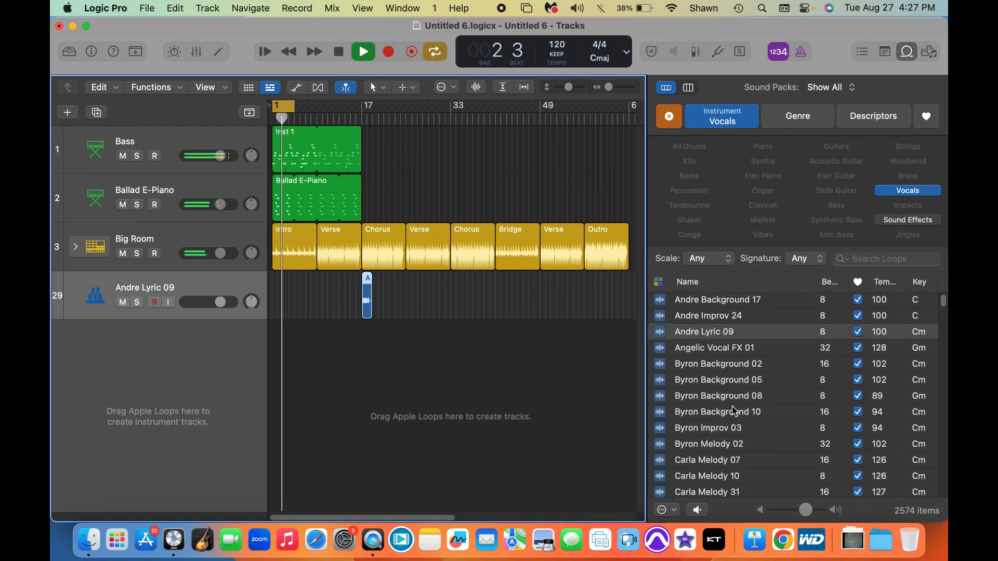
pyautogui.scroll(-1, 733, 411)
pyautogui.scroll(-10, 735, 411)
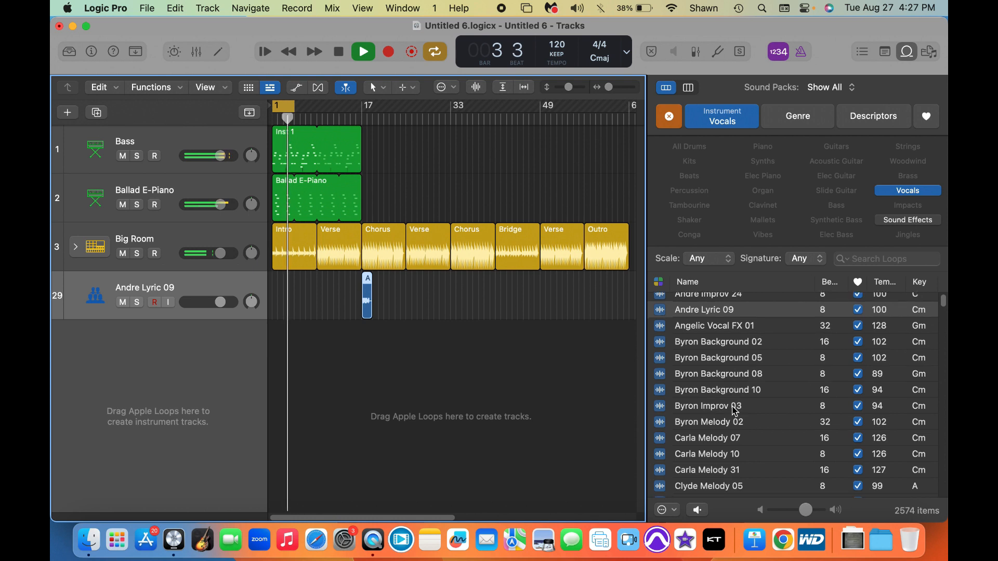
pyautogui.scroll(-8, 734, 411)
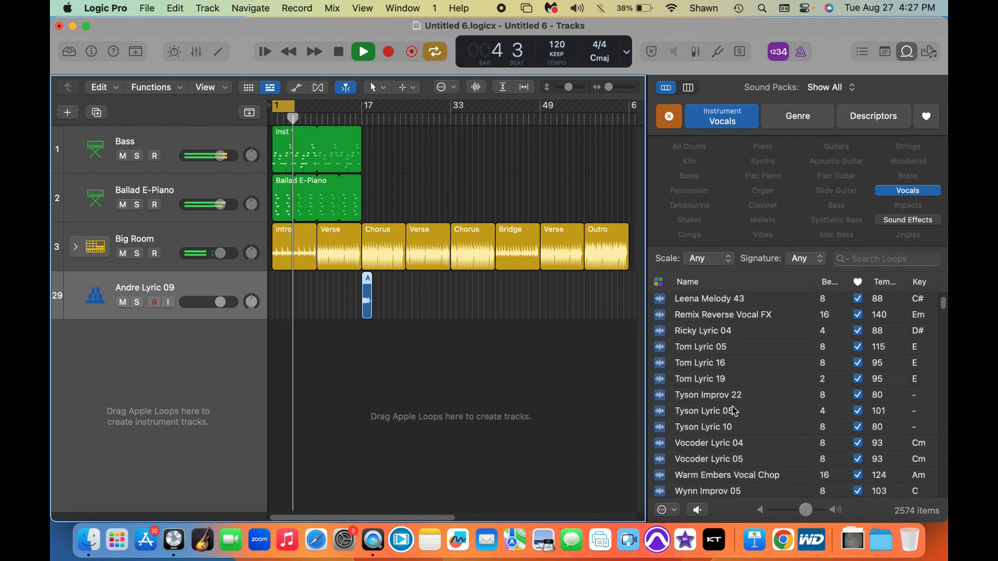
pyautogui.scroll(3, 735, 411)
pyautogui.scroll(5, 734, 411)
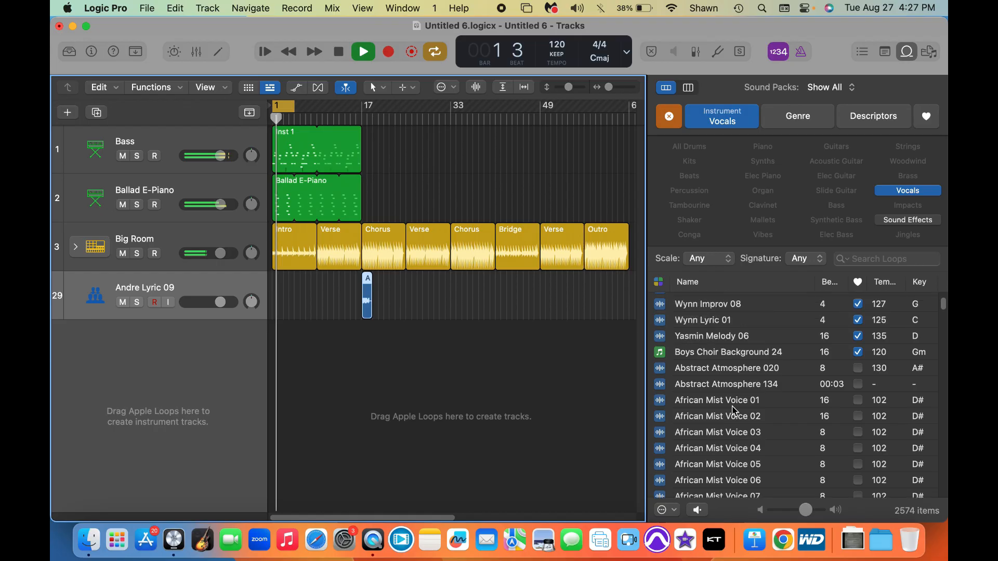
pyautogui.scroll(-1, 734, 411)
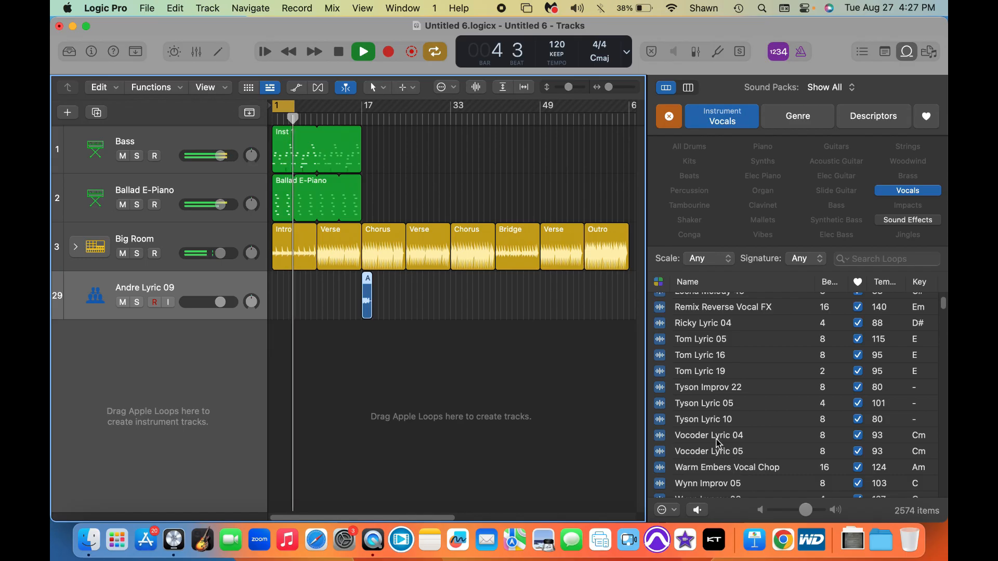
pyautogui.moveTo(710, 441); pyautogui.dragTo(307, 304)
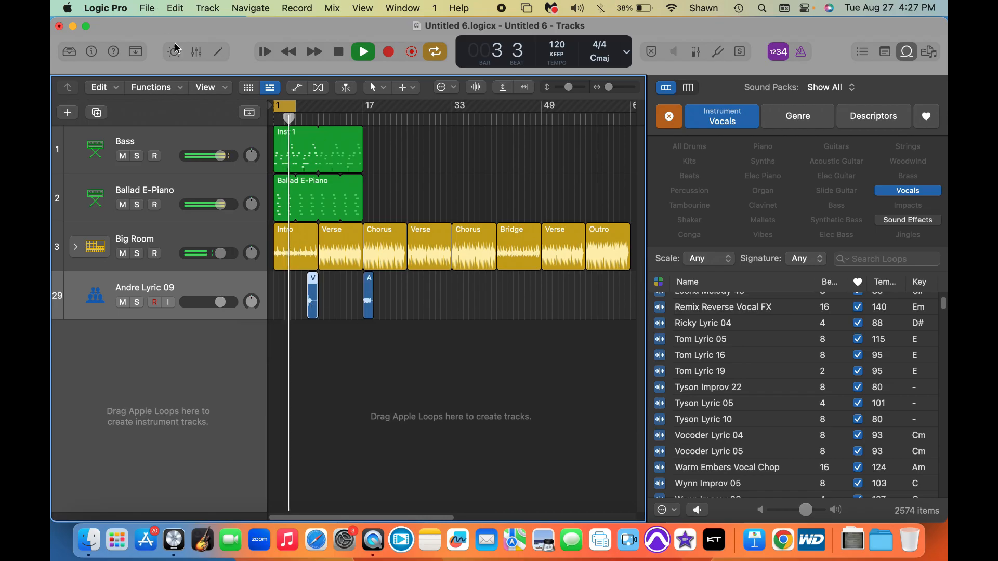
# Step: Turn off cycling so playback runs through the new vocoder region, and stop near bar 8
pyautogui.click(435, 51)
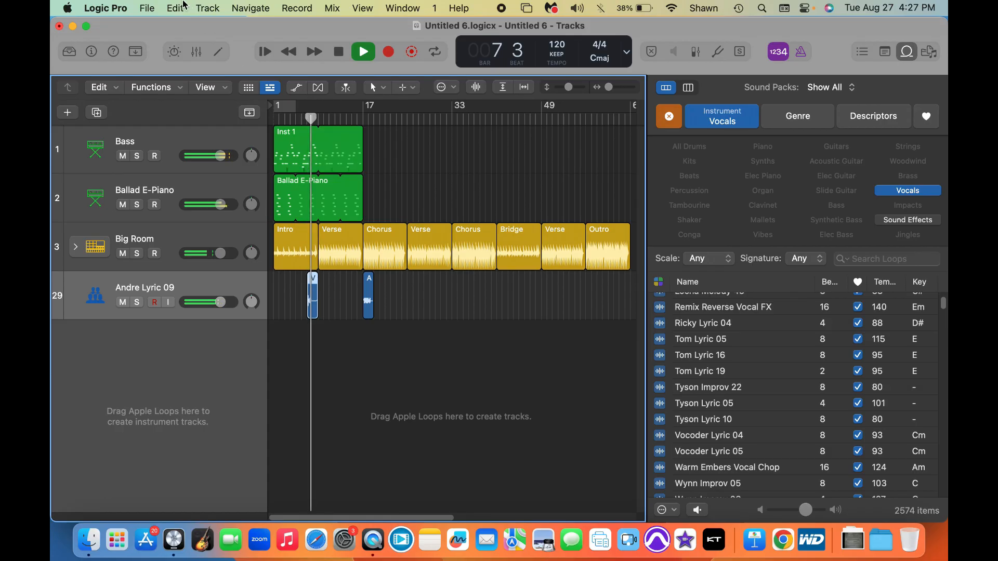
pyautogui.press('space')
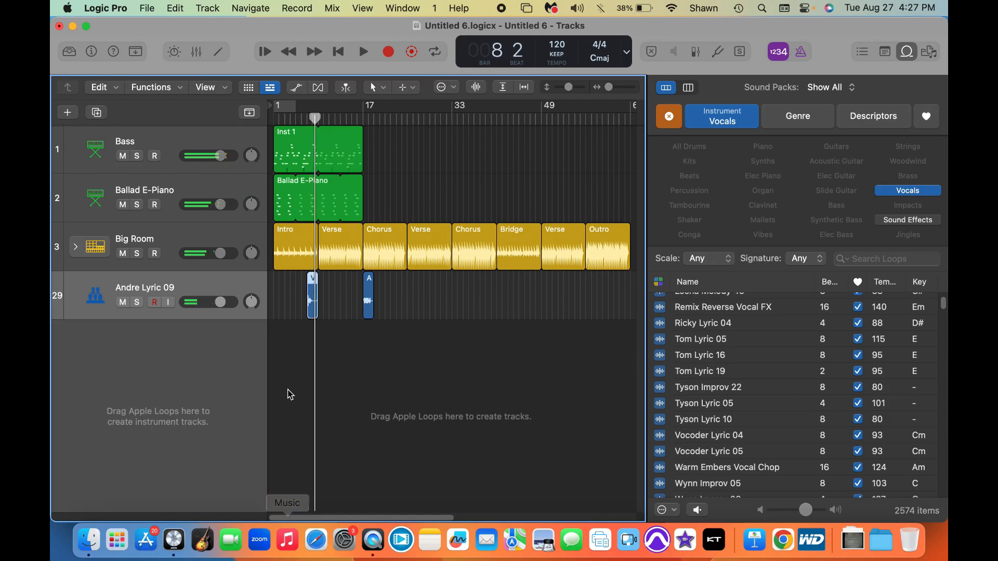
pyautogui.rightClick(313, 308)
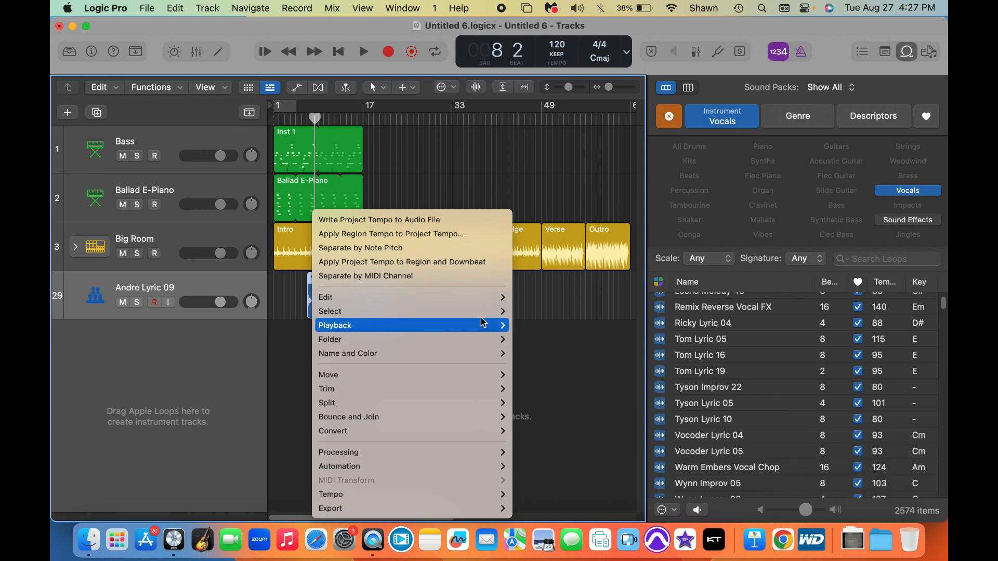
pyautogui.click(283, 324)
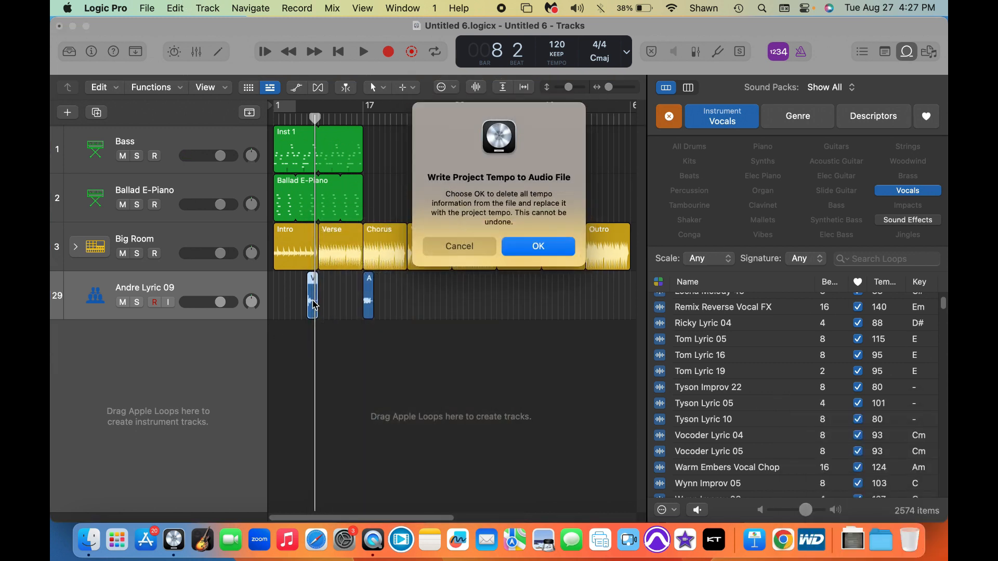
pyautogui.click(437, 252)
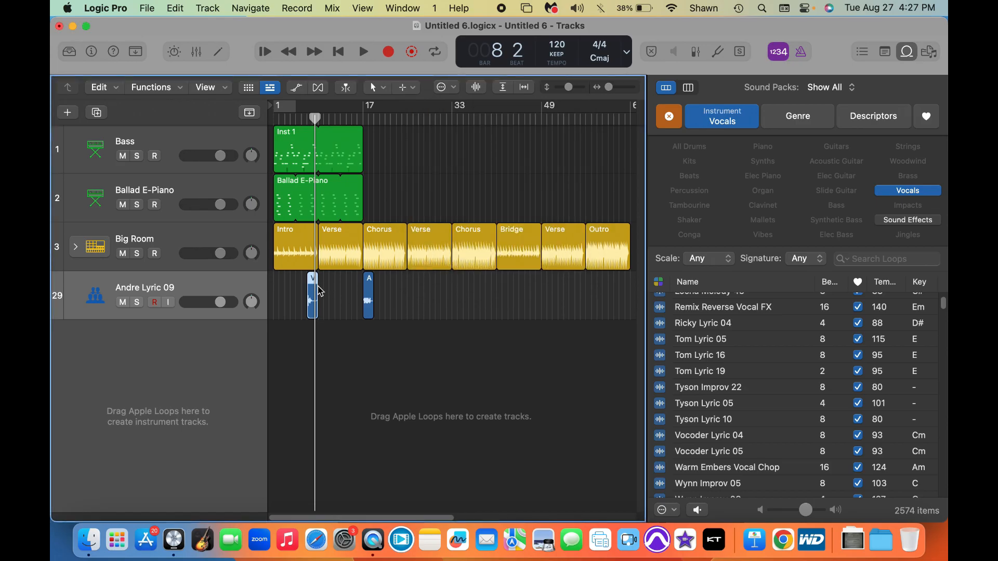
# Step: Move the vocoder region to about bar 21 and the Andre Lyric 09 region to about bar 24, and start playback from bar 17
pyautogui.moveTo(320, 291); pyautogui.dragTo(393, 318)
pyautogui.moveTo(314, 121); pyautogui.dragTo(362, 120)
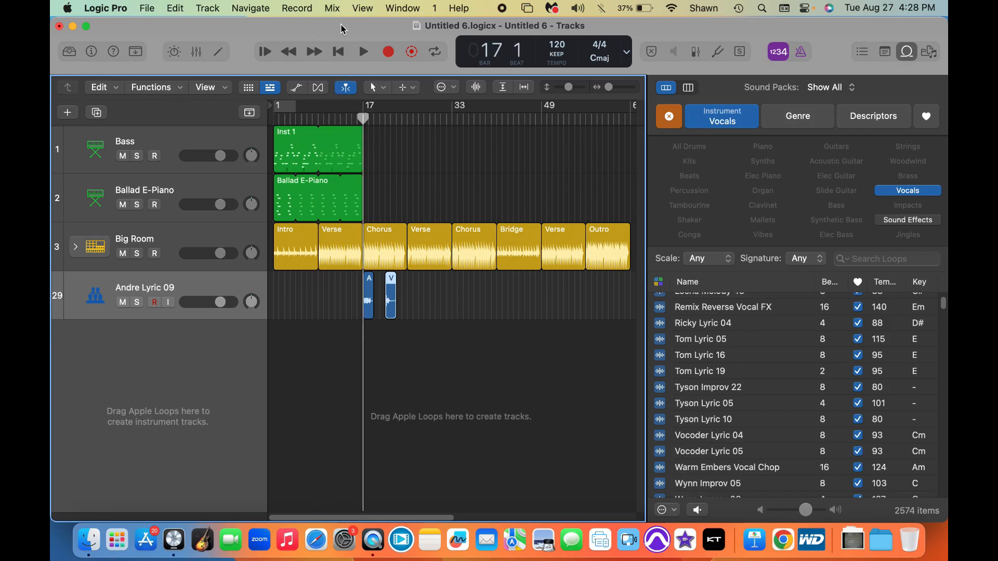
pyautogui.click(374, 318)
pyautogui.moveTo(373, 318); pyautogui.dragTo(407, 319)
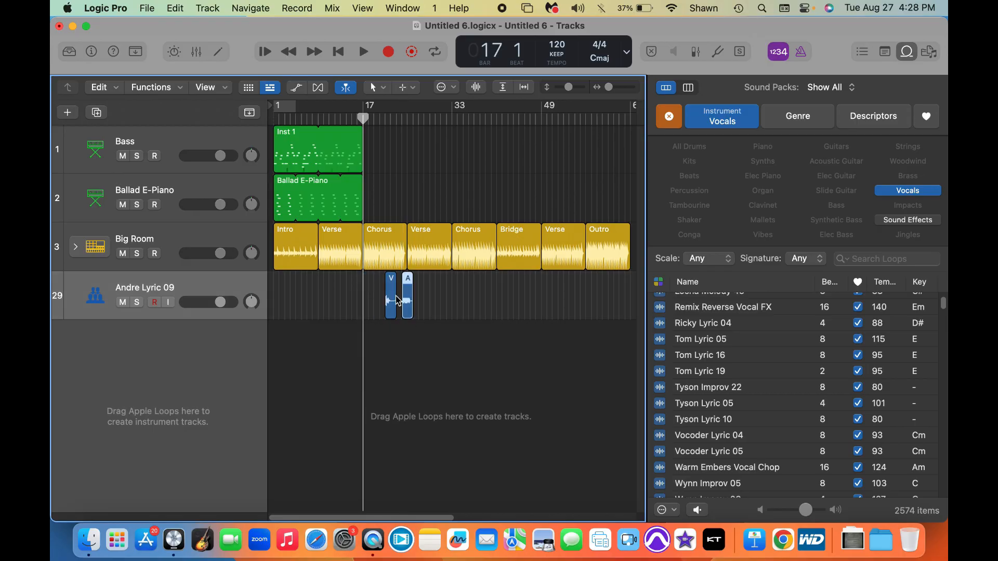
pyautogui.click(359, 54)
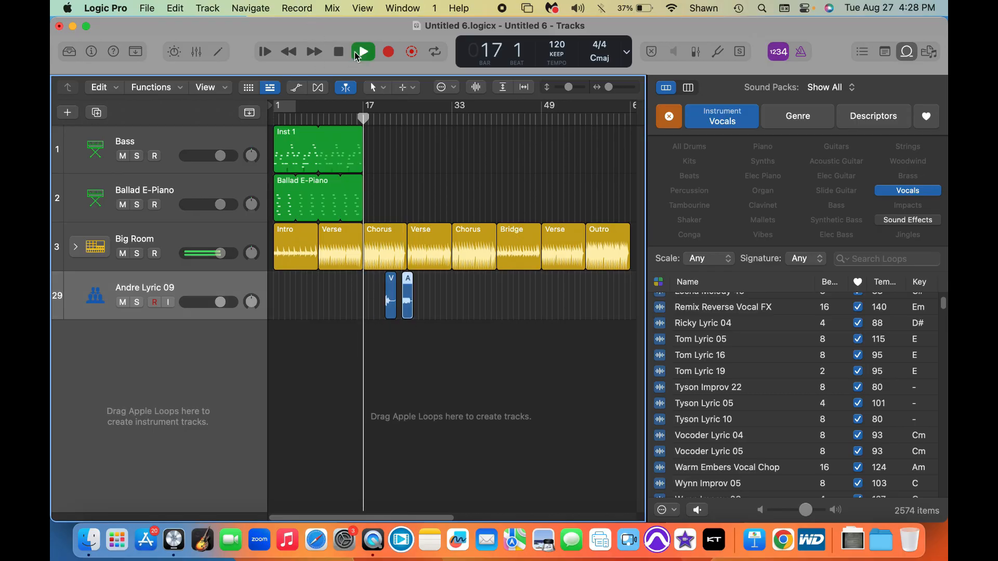